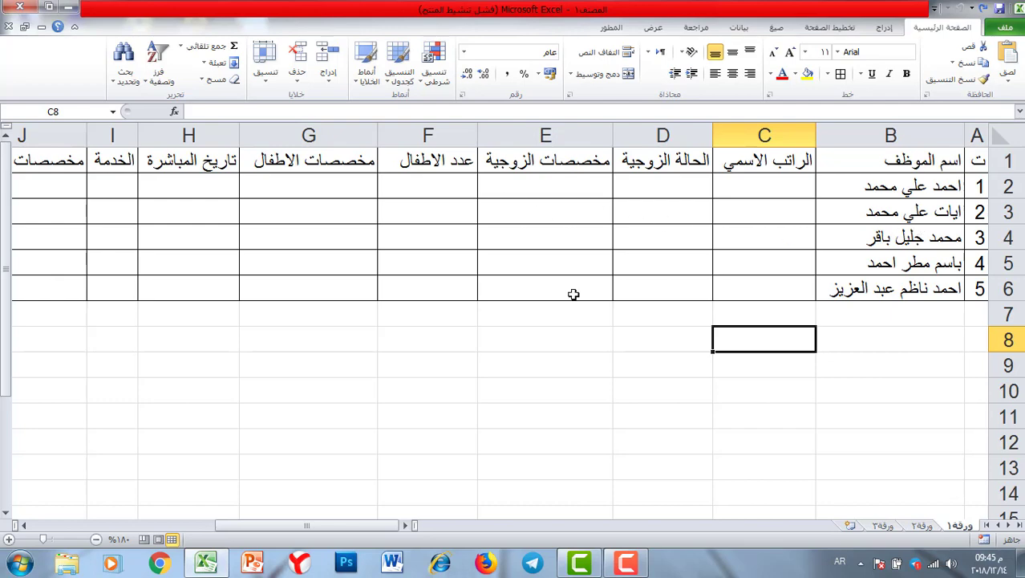
pyautogui.moveTo(253, 526); pyautogui.dragTo(320, 518)
pyautogui.moveTo(762, 195); pyautogui.dragTo(168, 291)
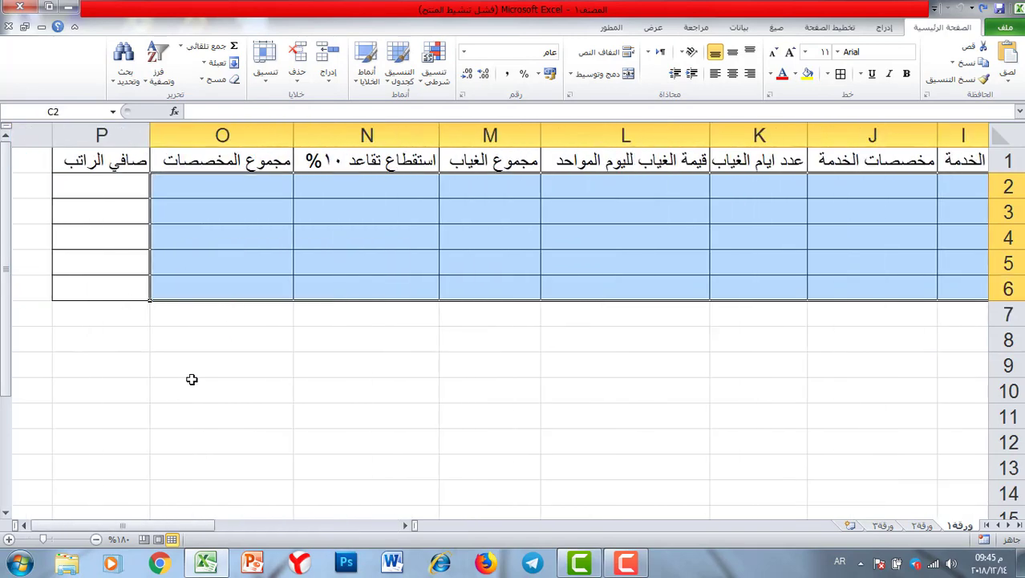
pyautogui.moveTo(145, 533); pyautogui.dragTo(329, 533)
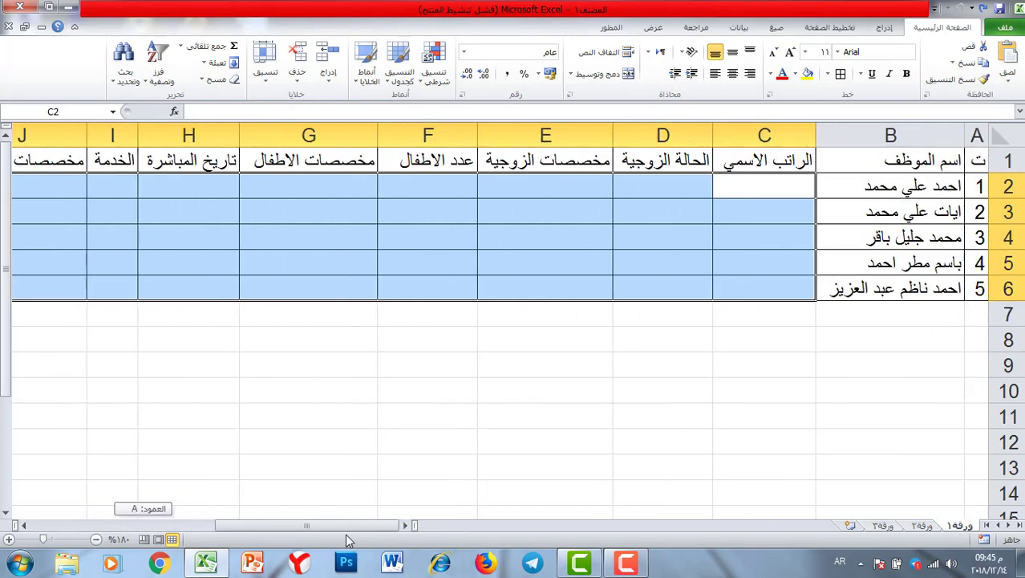
pyautogui.click(518, 291)
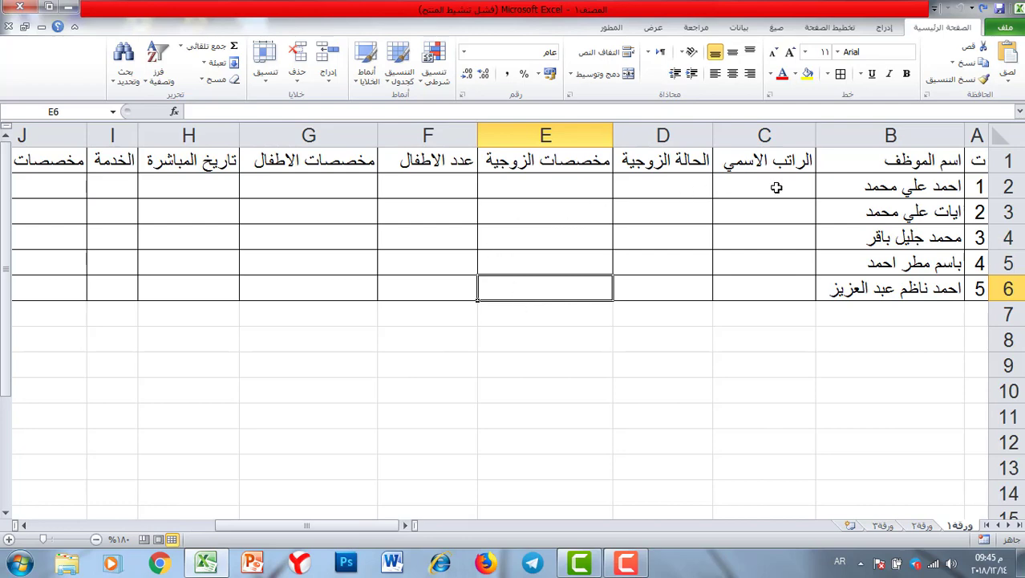
# Enter 250000 as the nominal salary in C2 and fill it down to C6
pyautogui.click(761, 190)
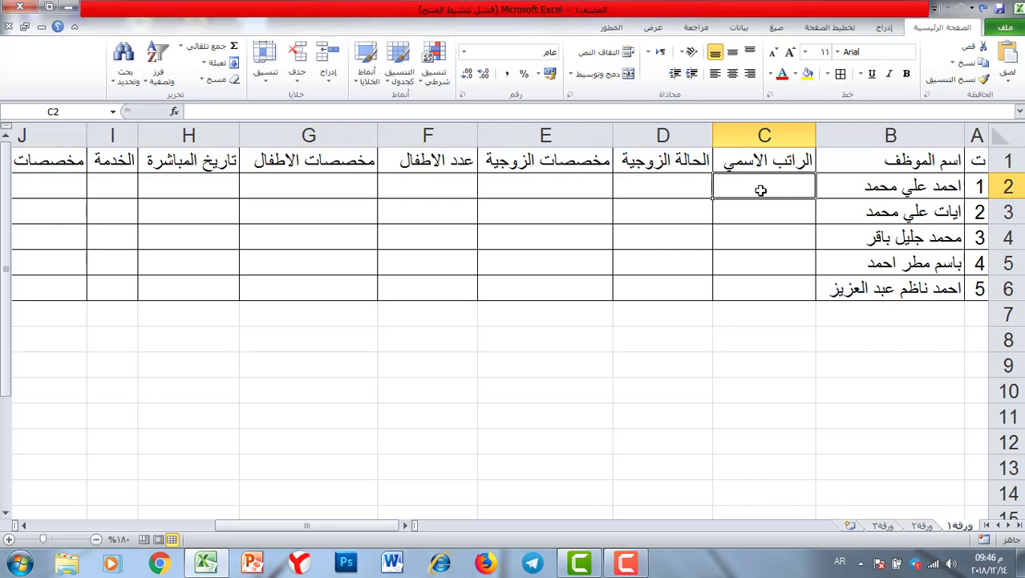
pyautogui.write('250000')
pyautogui.moveTo(713, 199); pyautogui.dragTo(721, 298)
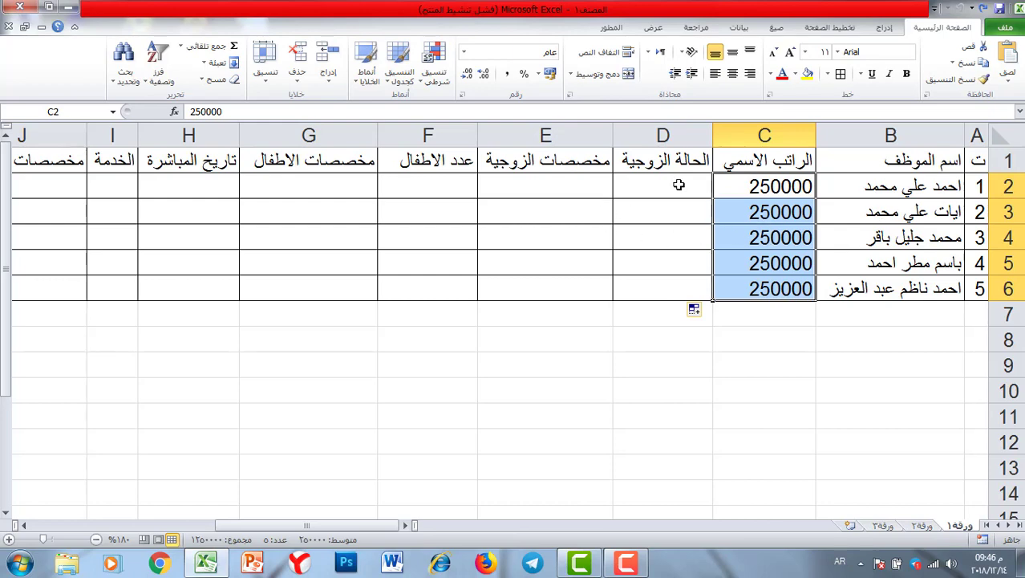
# Add list data validation to the marital status cells D2:D6 with the source "اعزب";"متزوج" and check its choices
pyautogui.moveTo(670, 182); pyautogui.dragTo(663, 257)
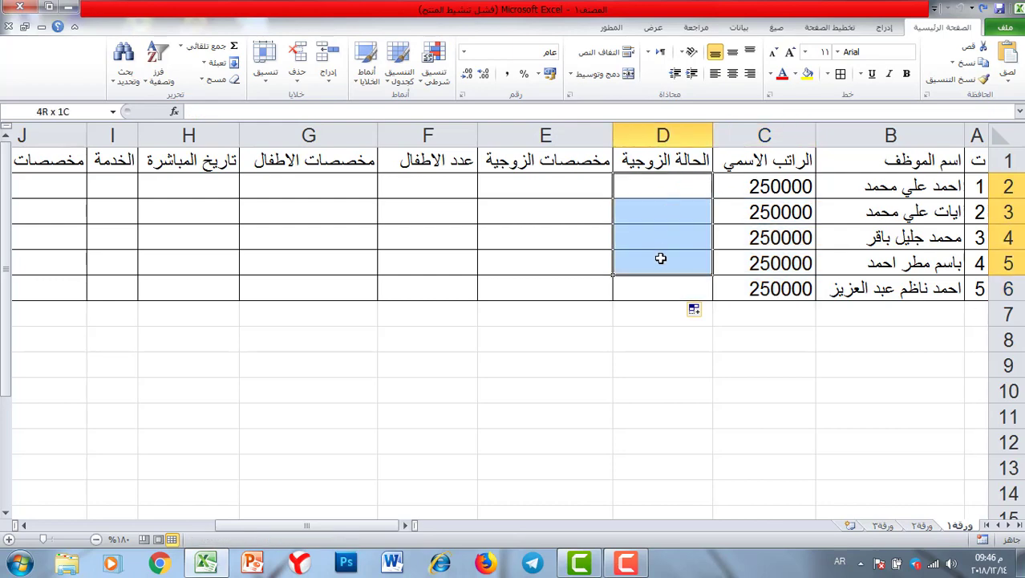
pyautogui.click(656, 189)
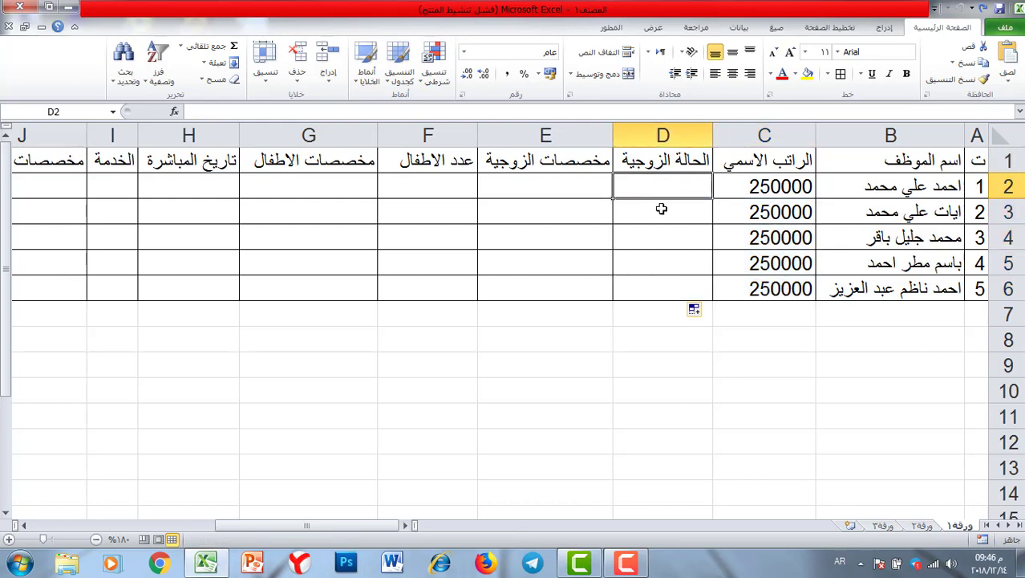
pyautogui.moveTo(663, 191); pyautogui.dragTo(654, 284)
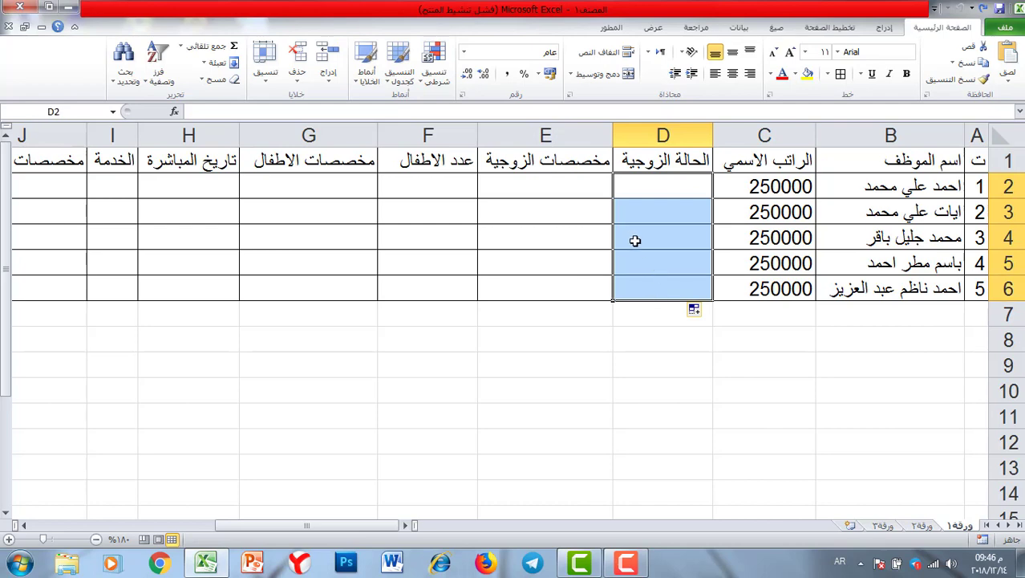
pyautogui.moveTo(664, 186); pyautogui.dragTo(662, 287)
pyautogui.moveTo(666, 188); pyautogui.dragTo(669, 288)
pyautogui.click(739, 31)
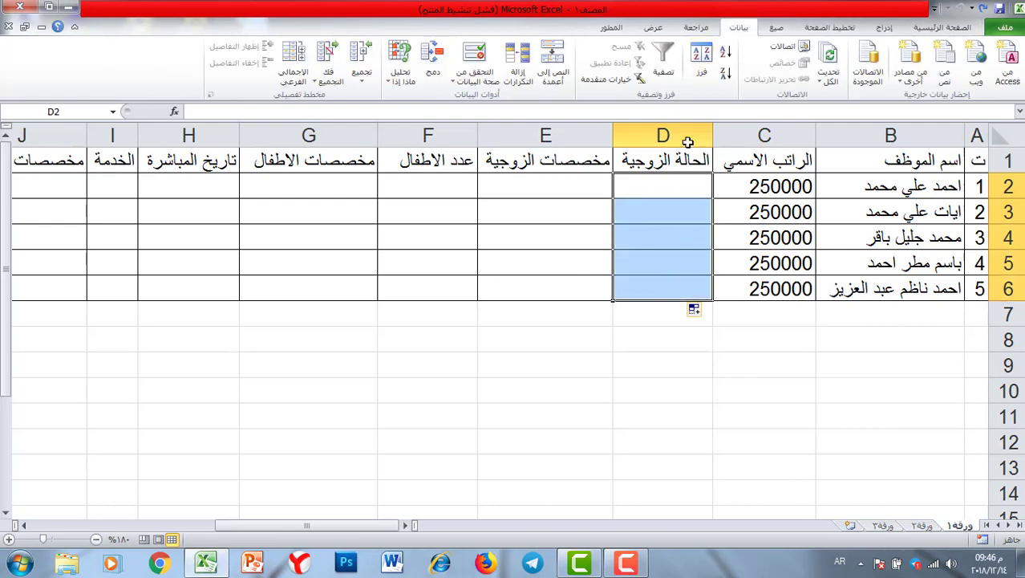
pyautogui.click(473, 55)
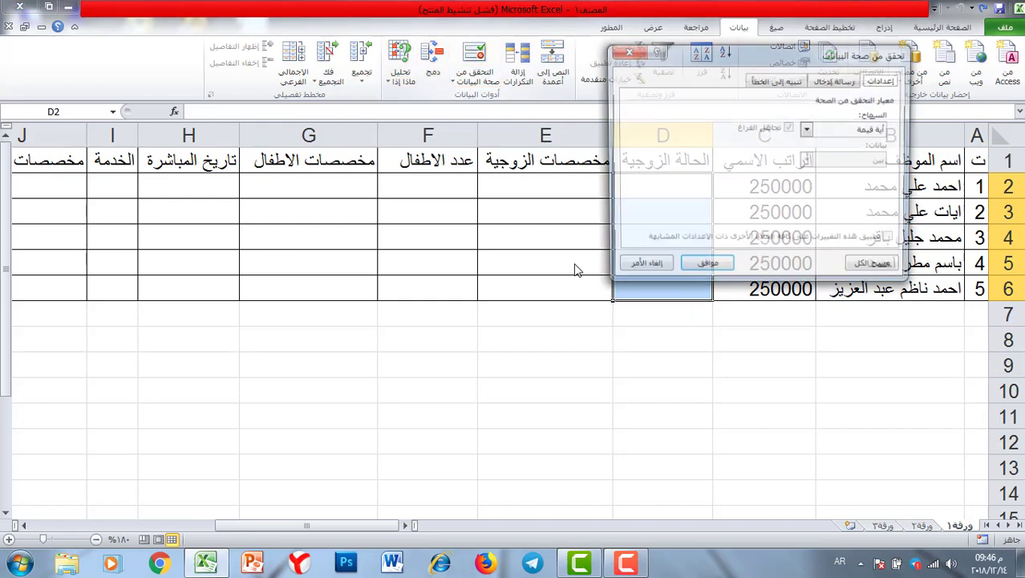
pyautogui.moveTo(711, 61); pyautogui.dragTo(292, 97)
pyautogui.click(402, 164)
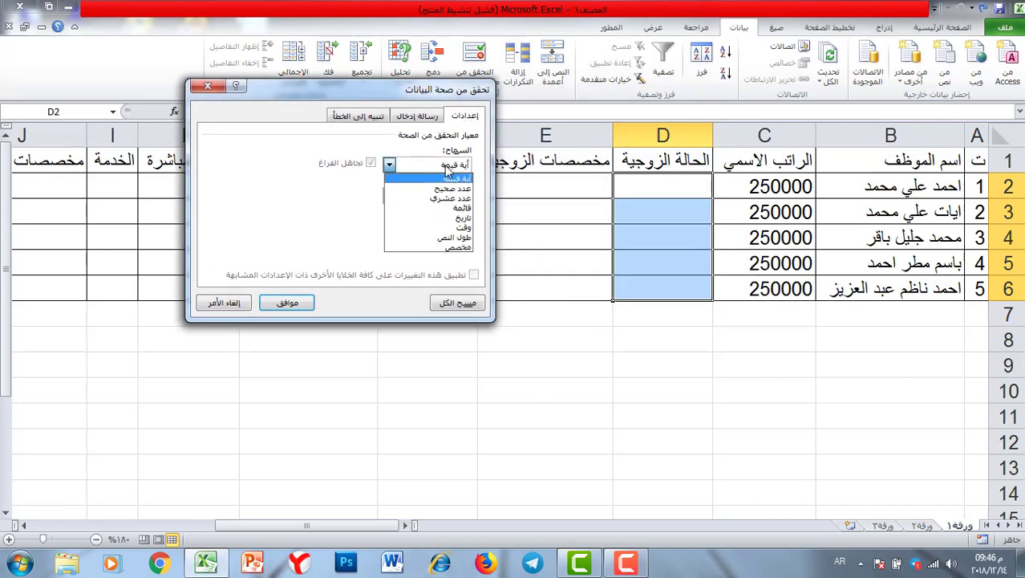
pyautogui.click(458, 210)
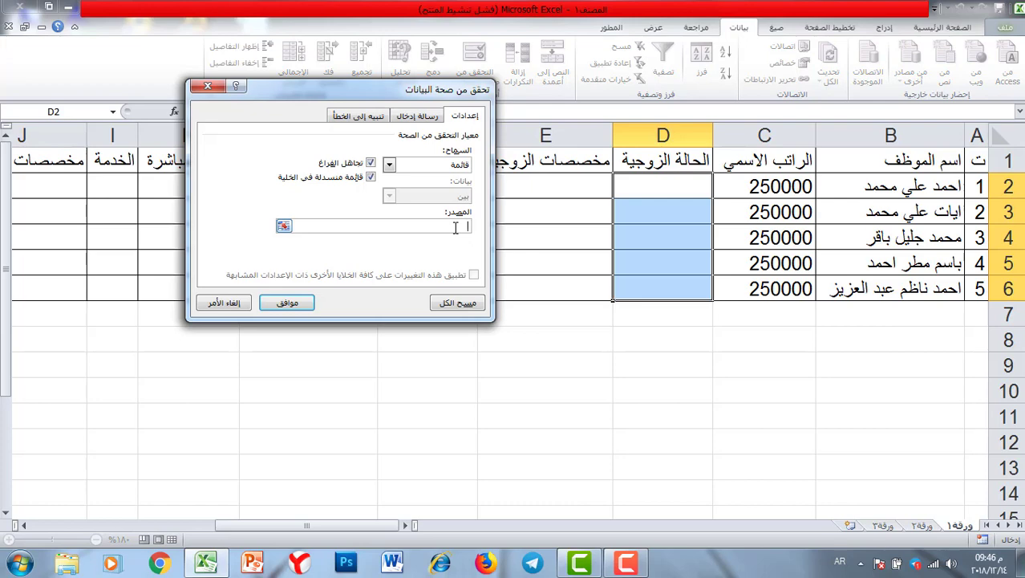
pyautogui.write('اعزب";"متزوج"')
pyautogui.moveTo(290, 90); pyautogui.dragTo(202, 167)
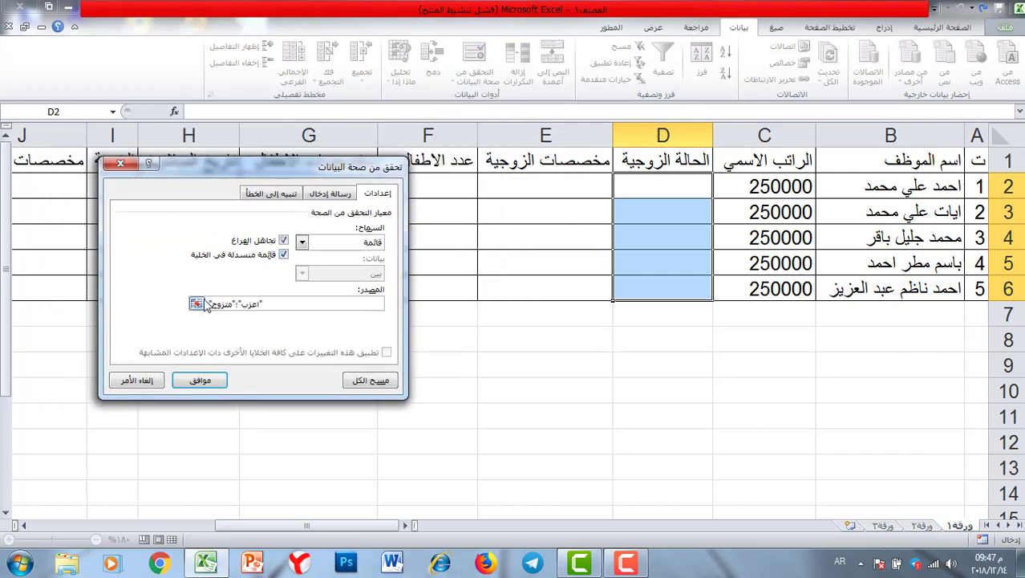
pyautogui.click(207, 381)
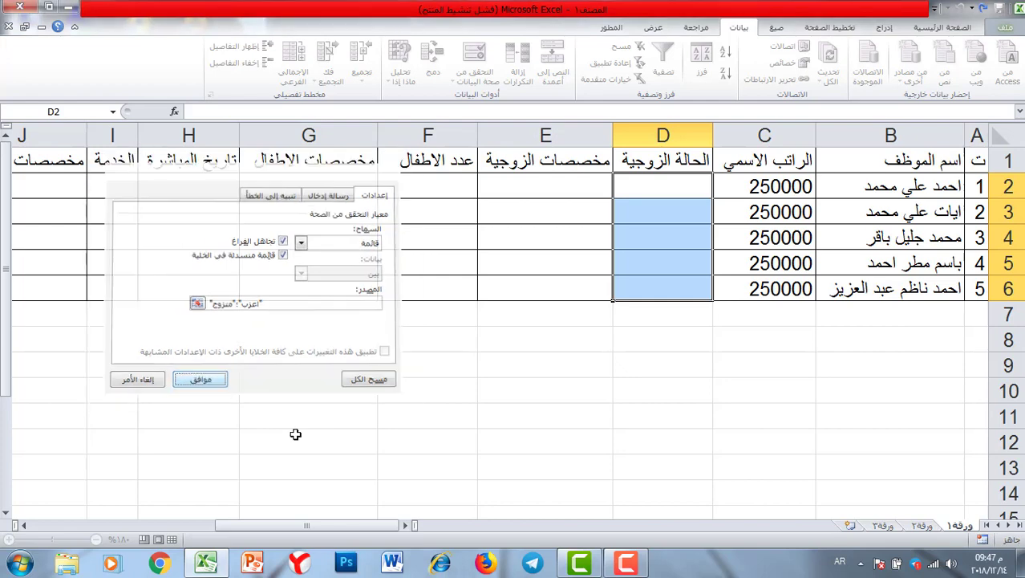
pyautogui.click(606, 190)
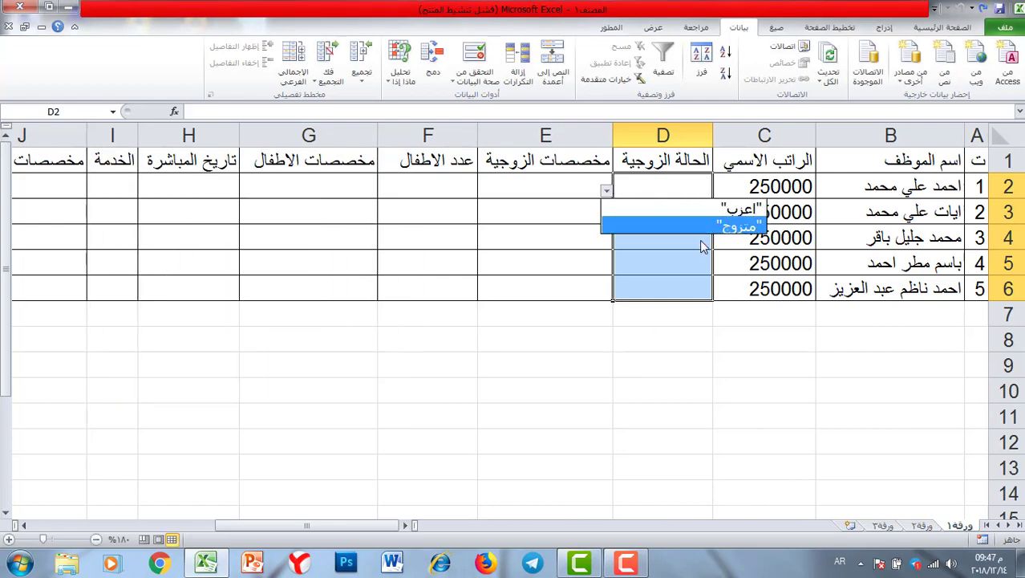
# Edit the validation list source for D2:D6 to اعزب,متزوج, without quotation marks and separated by a comma
pyautogui.click(476, 54)
pyautogui.click(476, 76)
pyautogui.click(466, 102)
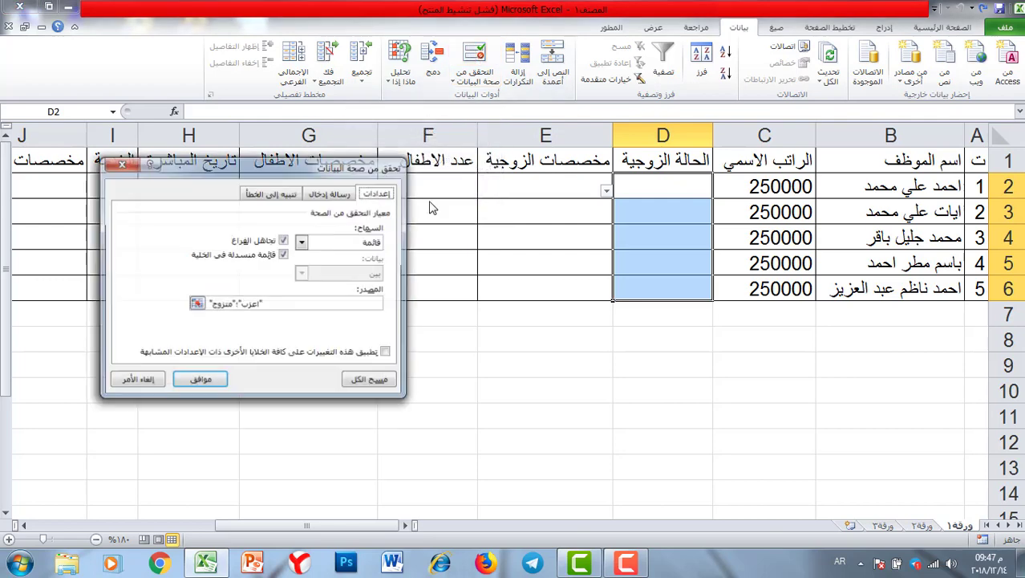
pyautogui.click(258, 303)
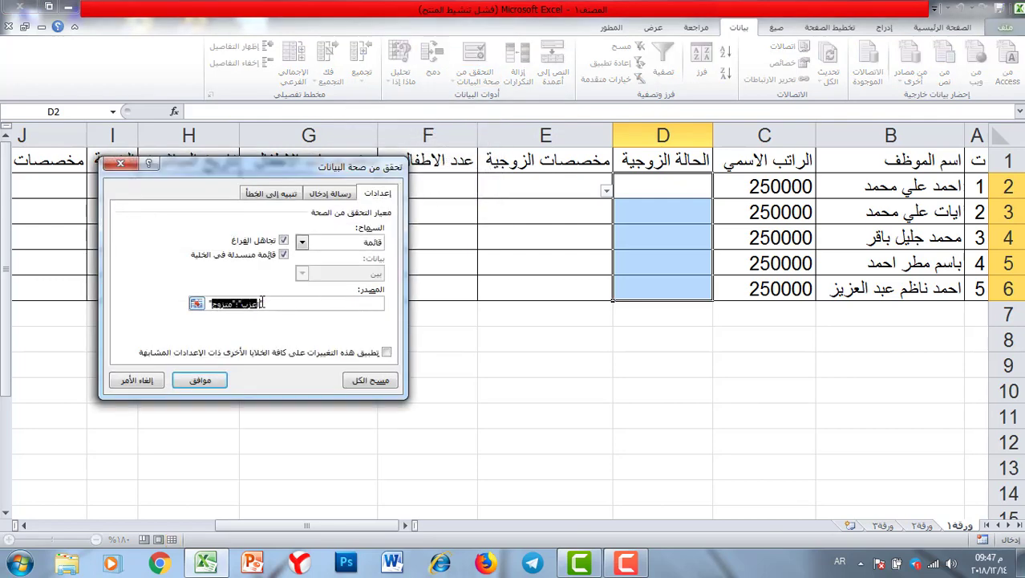
pyautogui.click(264, 303)
pyautogui.press('ctrl+Shift_R')
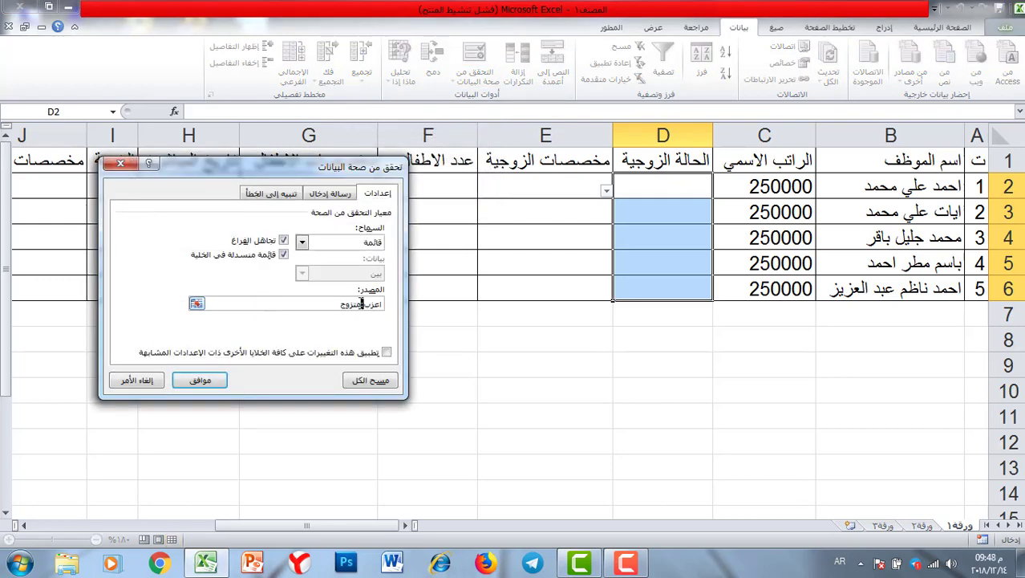
pyautogui.press('BackSpace')
pyautogui.hotkey('alt', 'shift')
pyautogui.write(',')
pyautogui.click(200, 380)
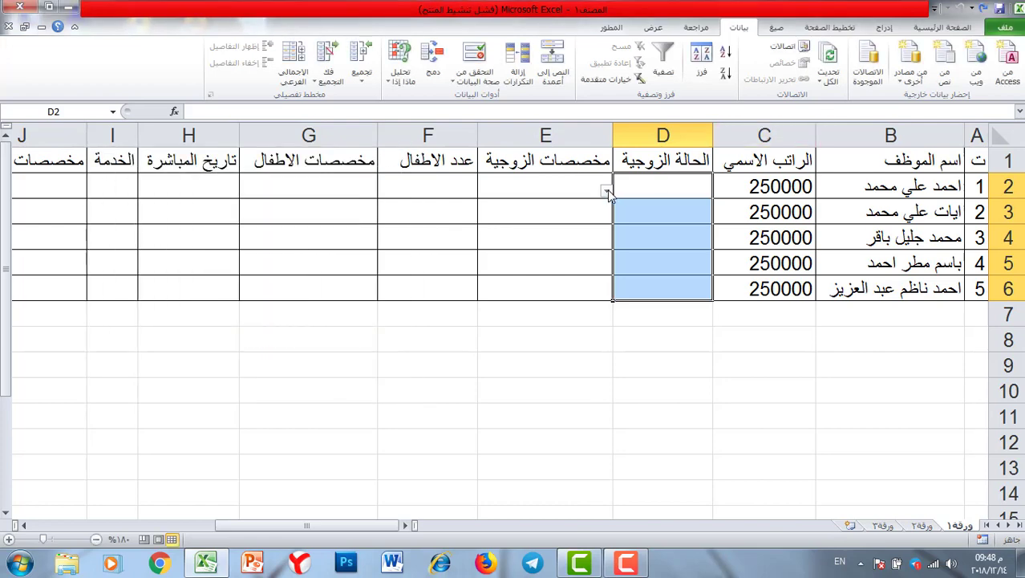
# Choose the marital status اعزب for D2 and متزوج for D3 and D4 from the validation list
pyautogui.click(607, 191)
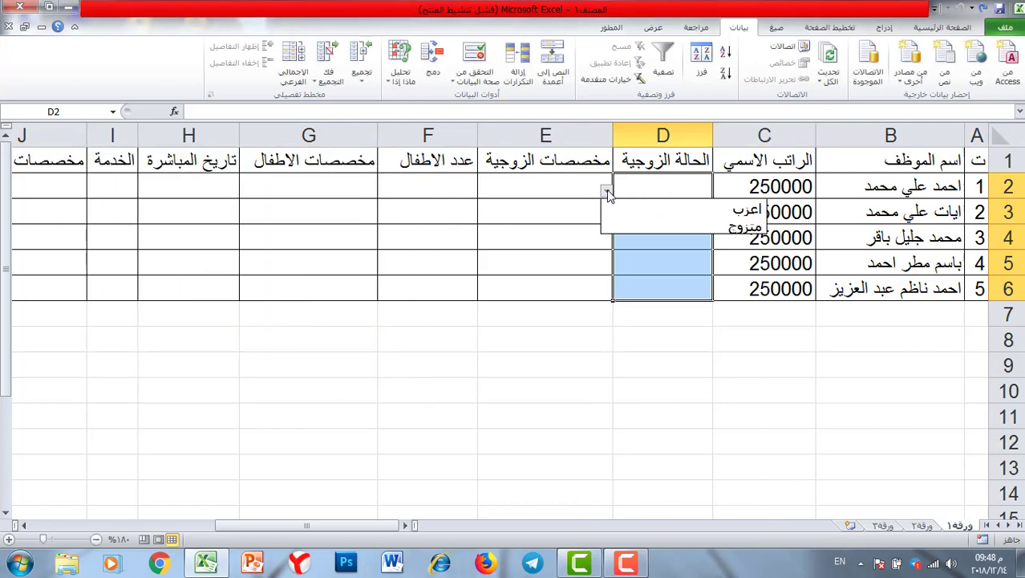
pyautogui.click(713, 207)
pyautogui.click(642, 212)
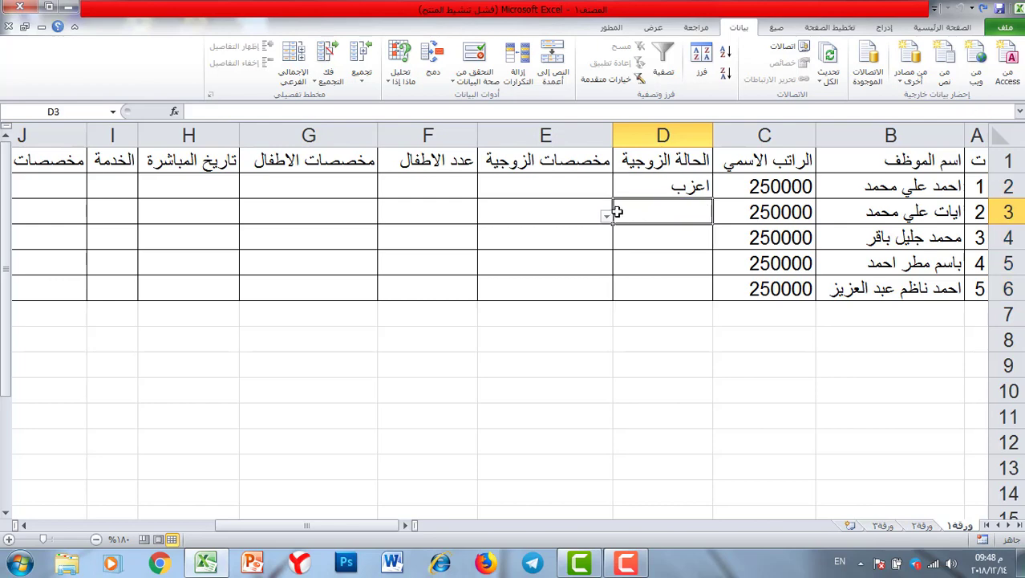
pyautogui.click(607, 215)
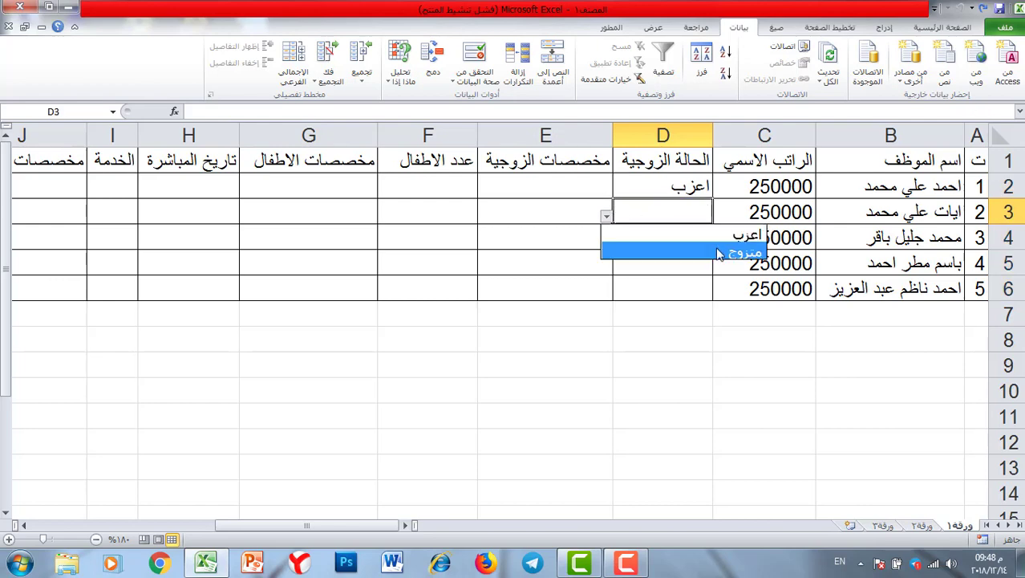
pyautogui.click(659, 254)
pyautogui.click(616, 237)
pyautogui.click(606, 241)
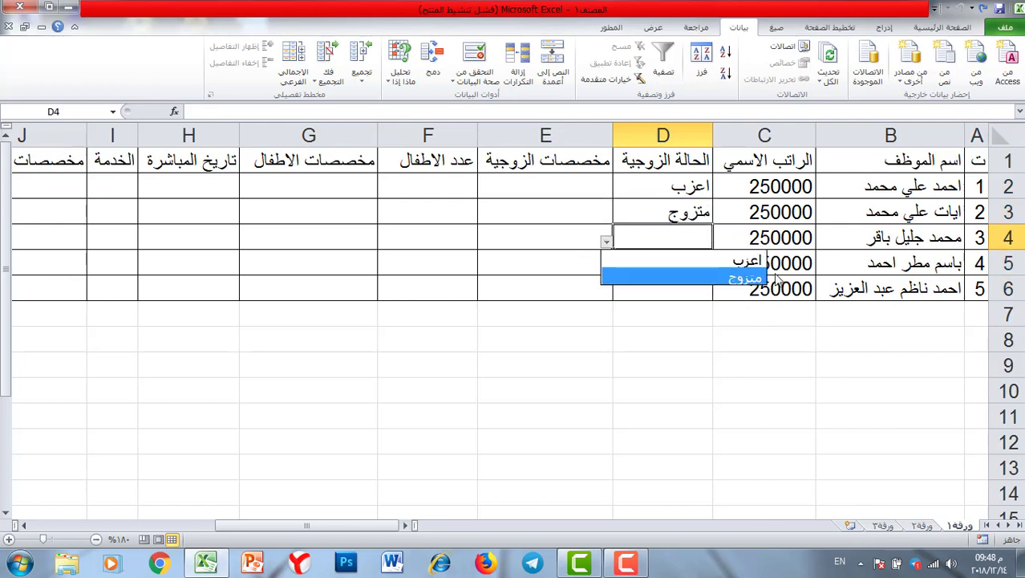
pyautogui.click(726, 277)
# Choose the marital status اعزب for D5 and متزوج for D6
pyautogui.click(675, 267)
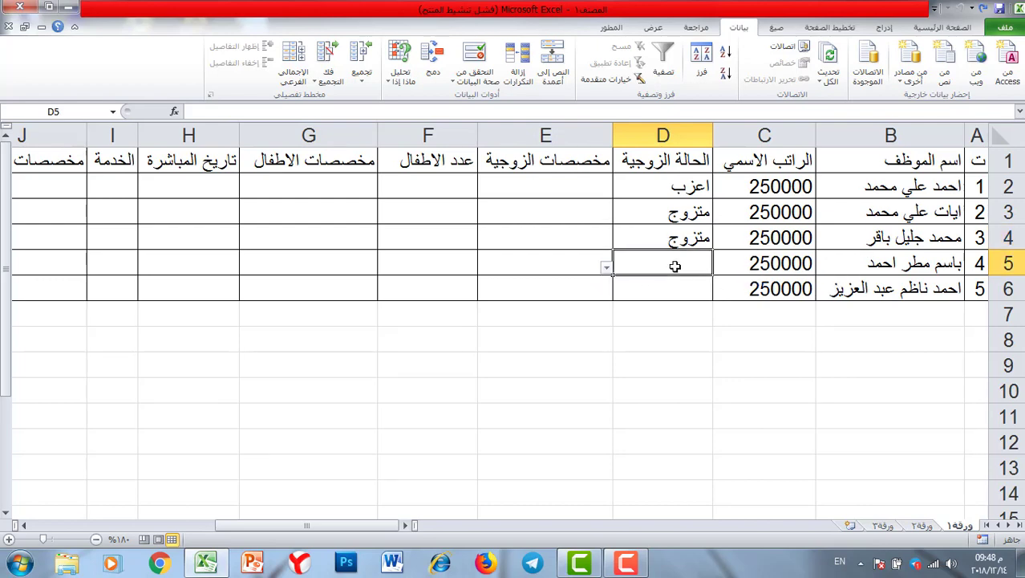
pyautogui.click(606, 268)
pyautogui.click(726, 286)
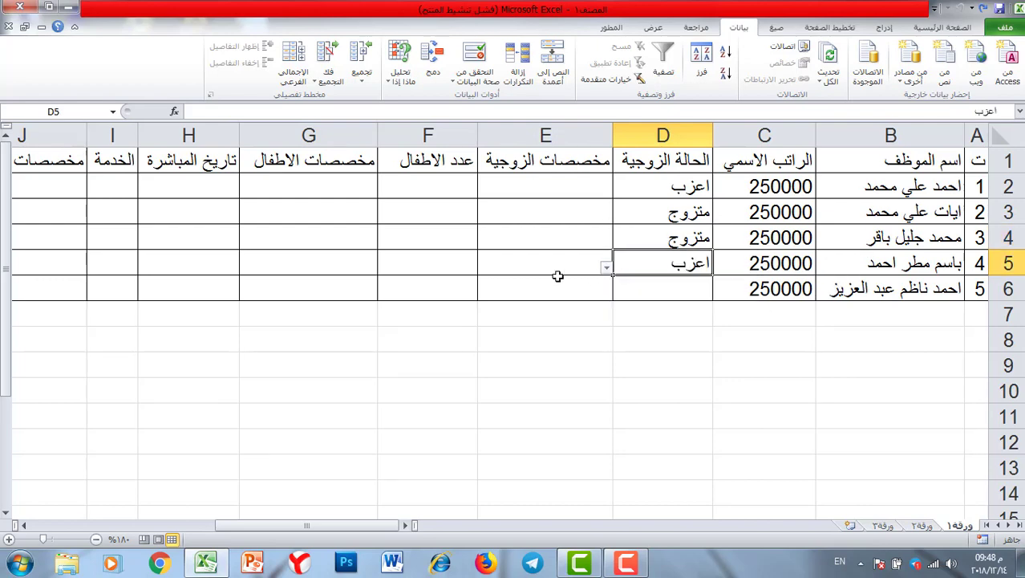
pyautogui.click(680, 292)
pyautogui.click(607, 294)
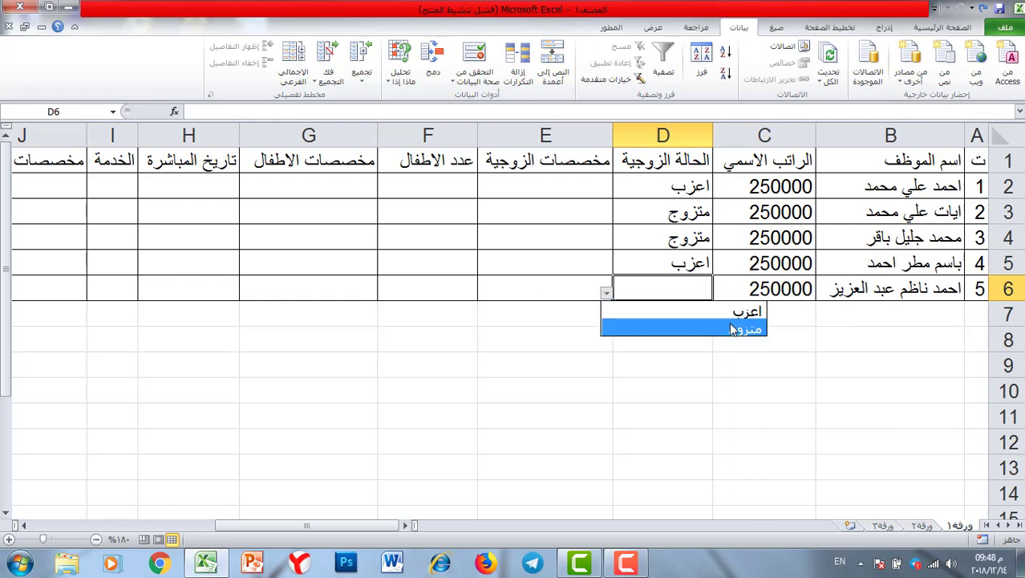
pyautogui.click(734, 328)
# Enter the marital allowances 0 in E2 and 50000 in E3
pyautogui.click(568, 181)
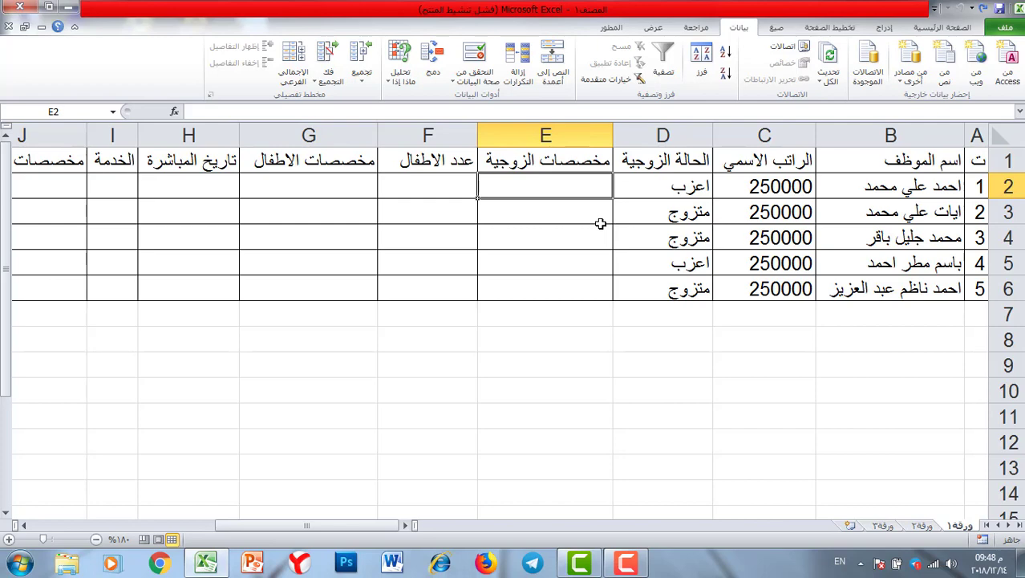
pyautogui.write('5')
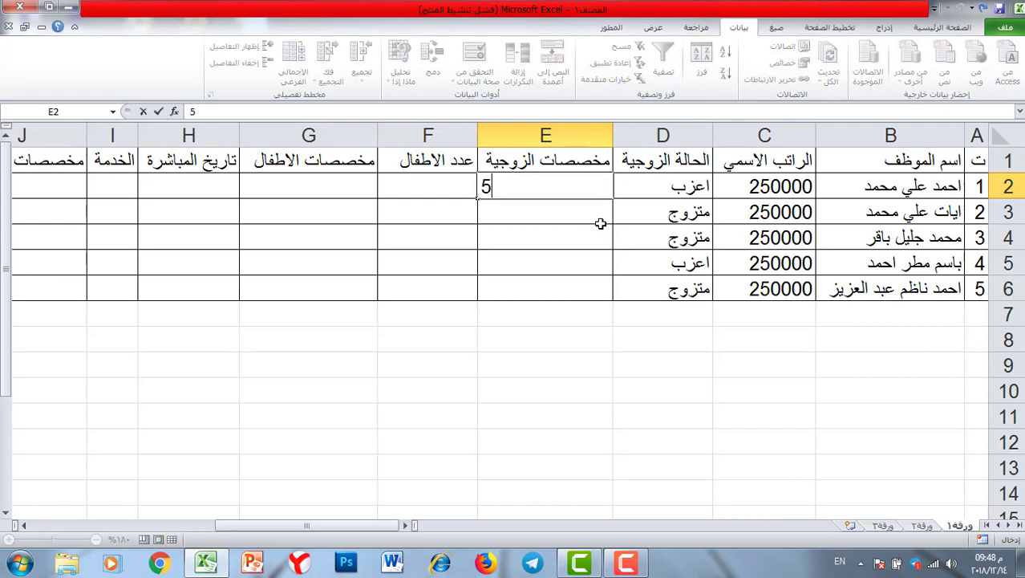
pyautogui.press('BackSpace')
pyautogui.write('0')
pyautogui.press('Return')
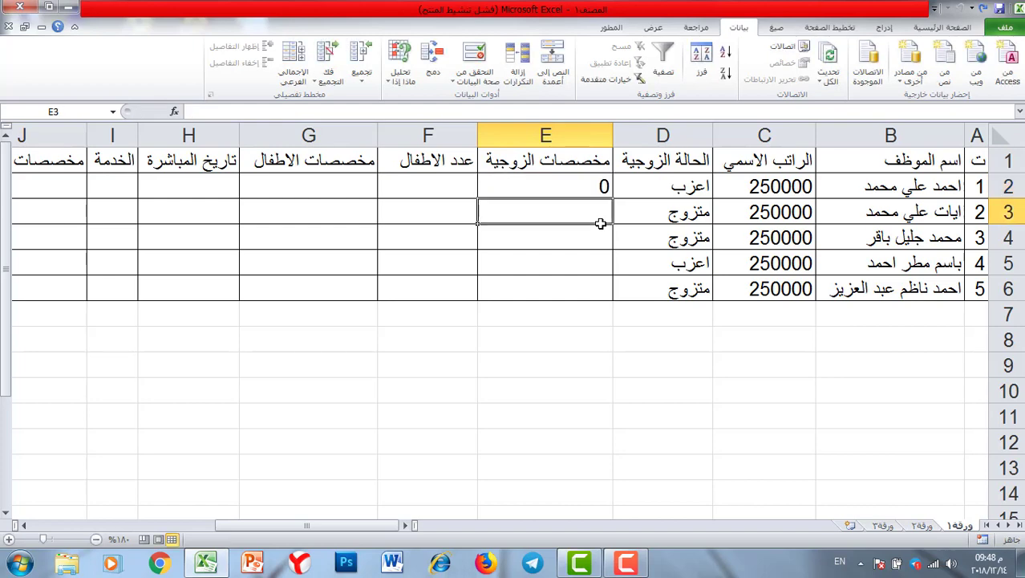
pyautogui.write('50')
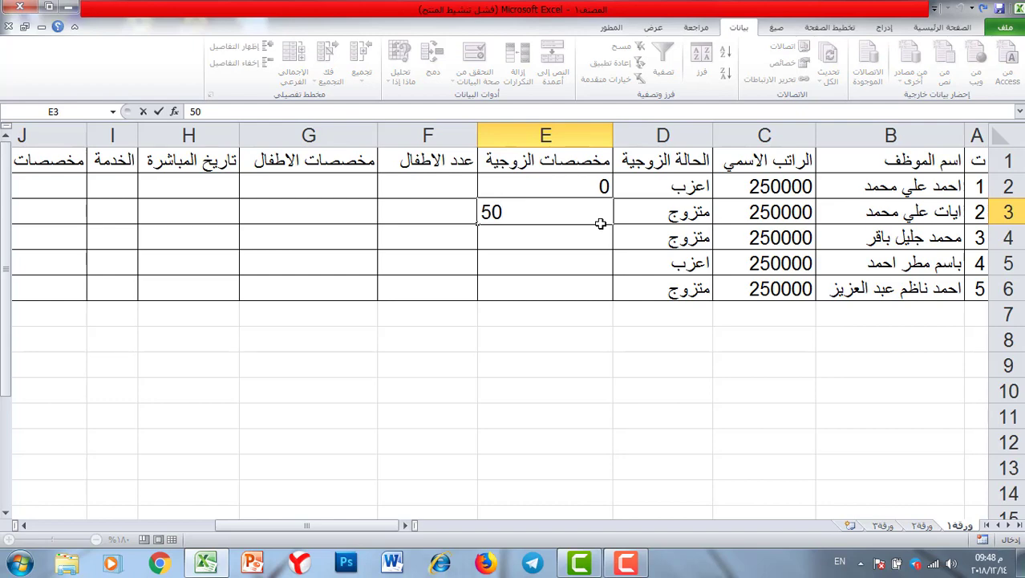
pyautogui.write('000')
pyautogui.press('Return')
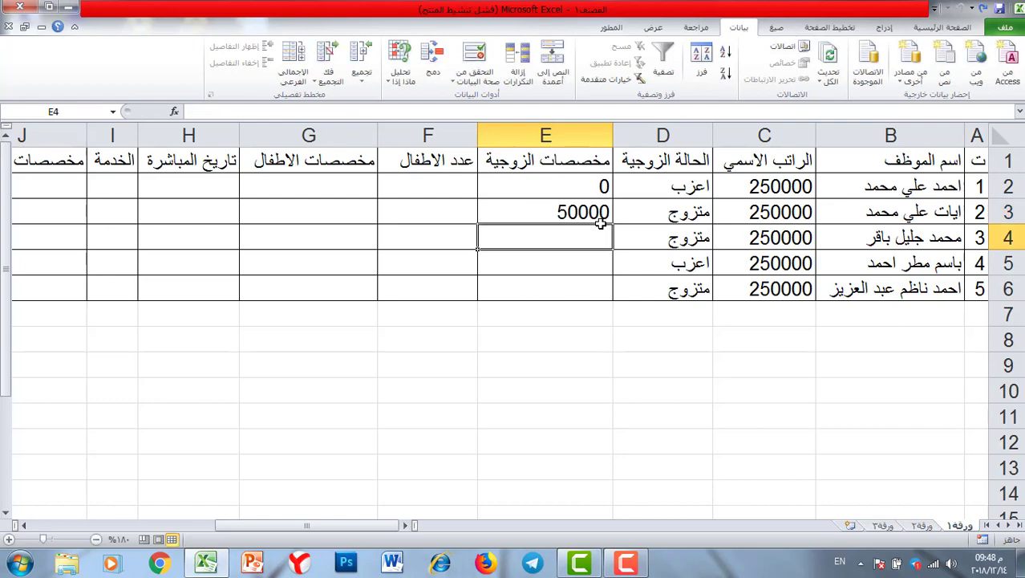
# Enter the marital allowances 50000 in E4, 0 in E5 and 50000 in E6
pyautogui.write('50000')
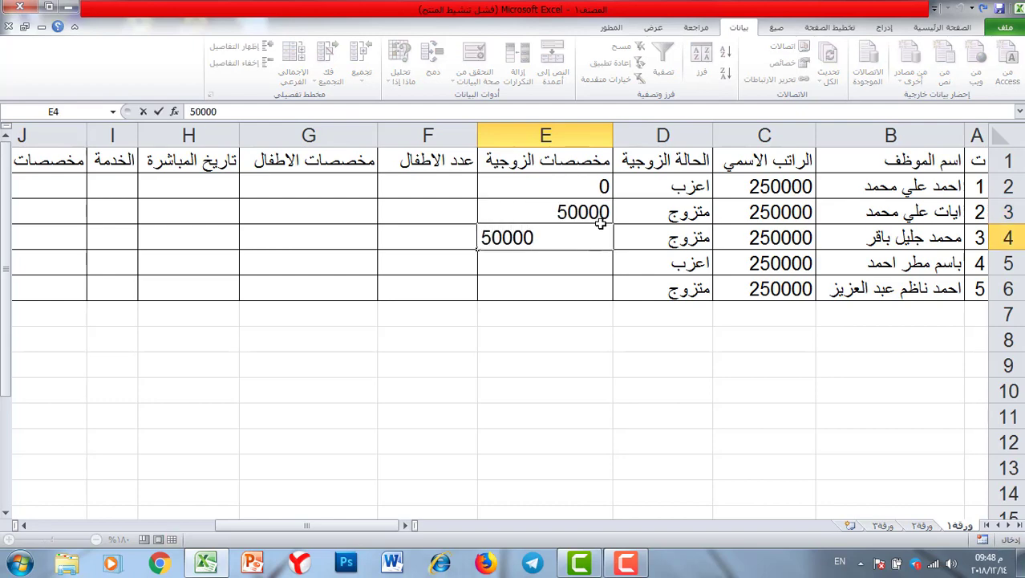
pyautogui.press('Return')
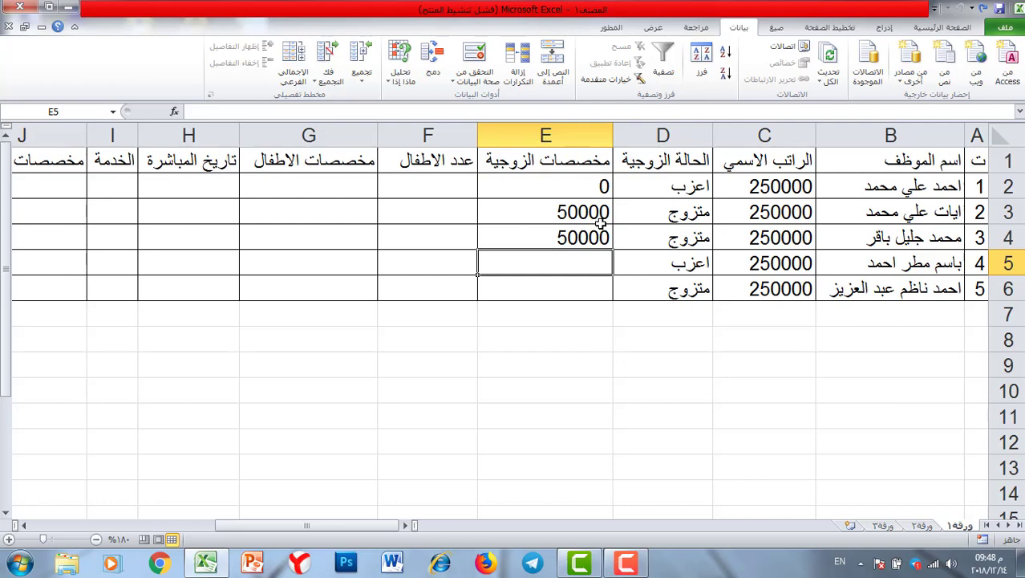
pyautogui.write('0')
pyautogui.press('Return')
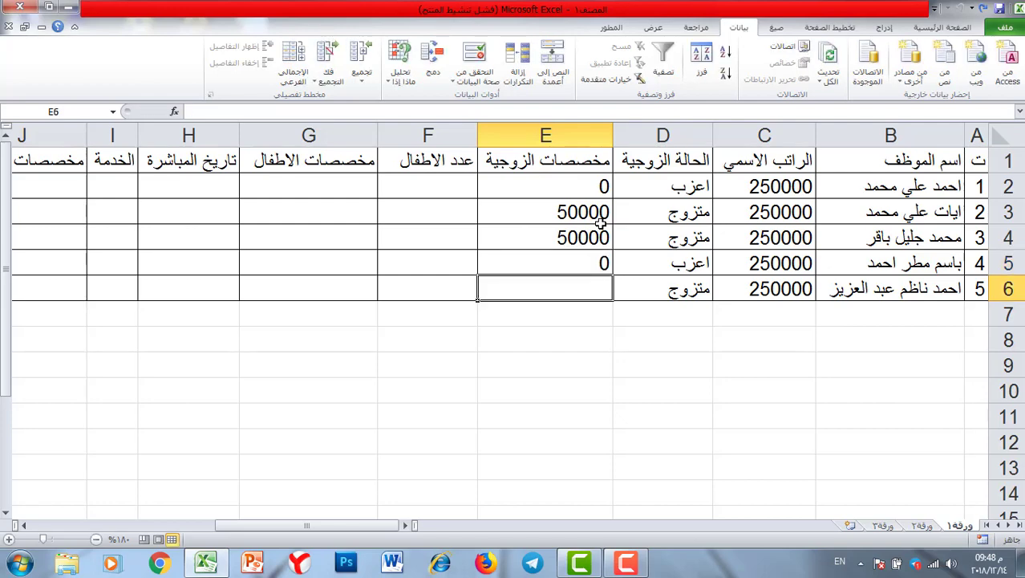
pyautogui.write('50000')
pyautogui.press('Return')
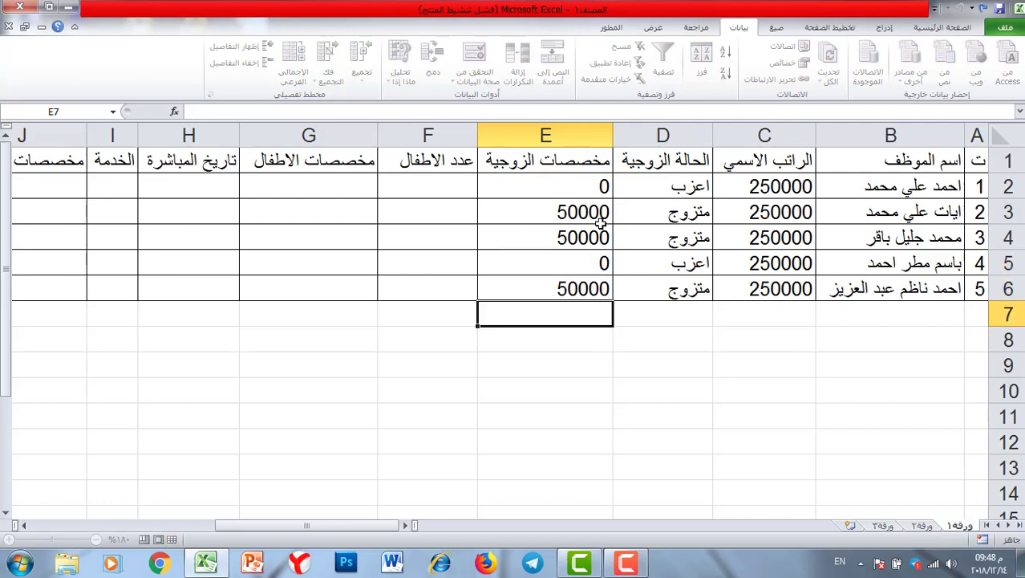
# Clear the marital allowances in E2:E6 and insert an IF function in E2
pyautogui.moveTo(554, 189); pyautogui.dragTo(556, 286)
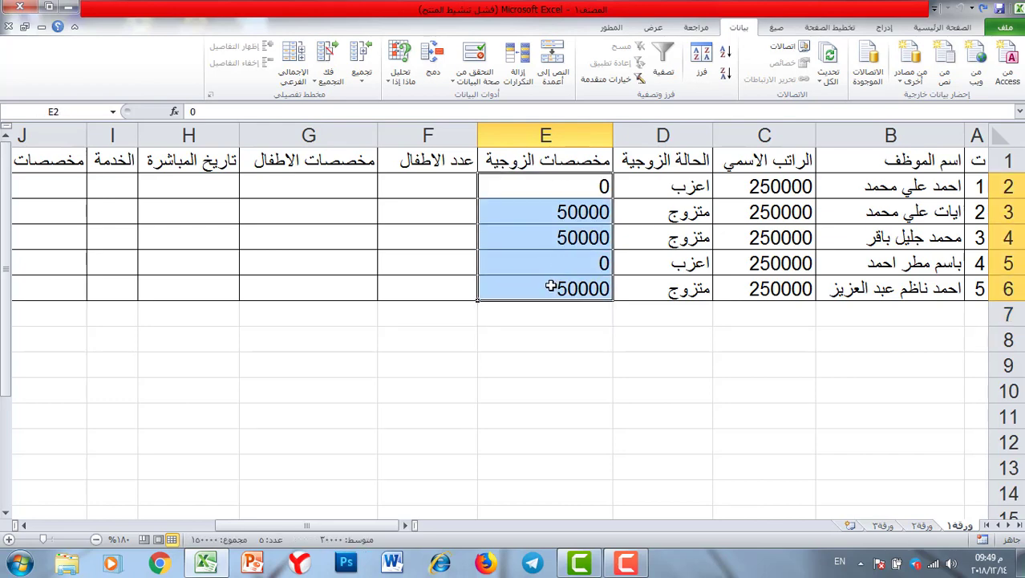
pyautogui.press('Delete')
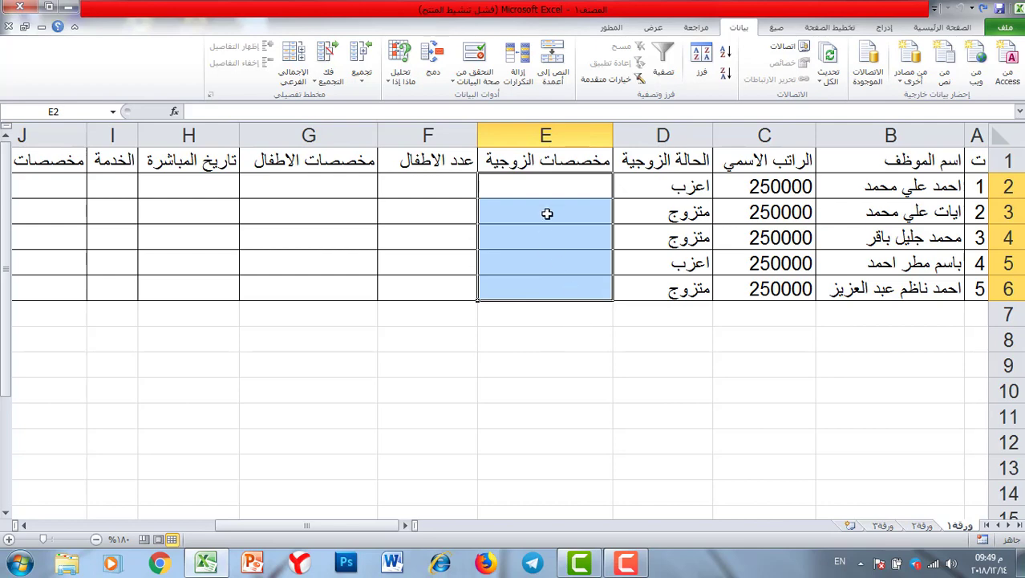
pyautogui.click(557, 187)
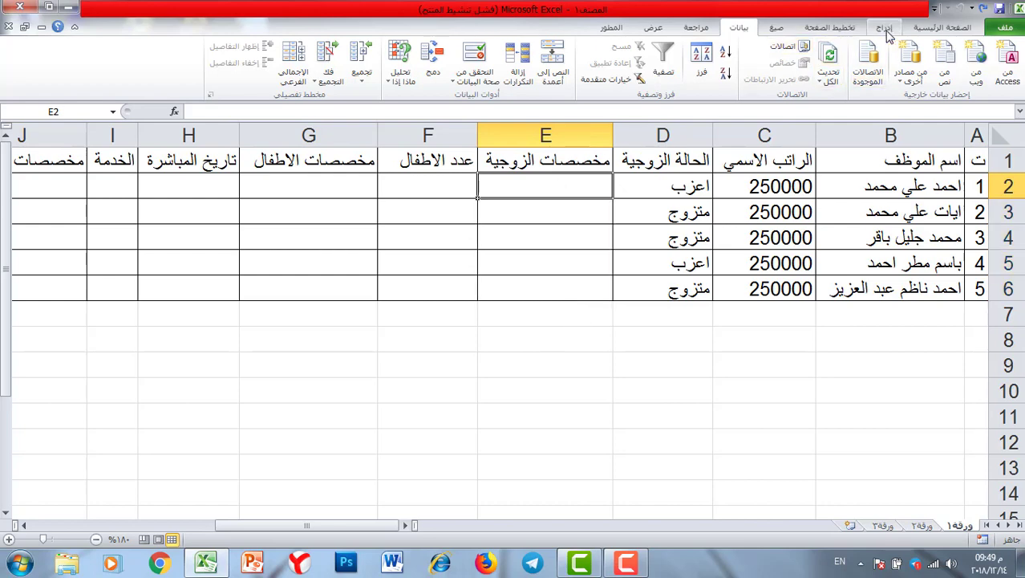
pyautogui.click(776, 29)
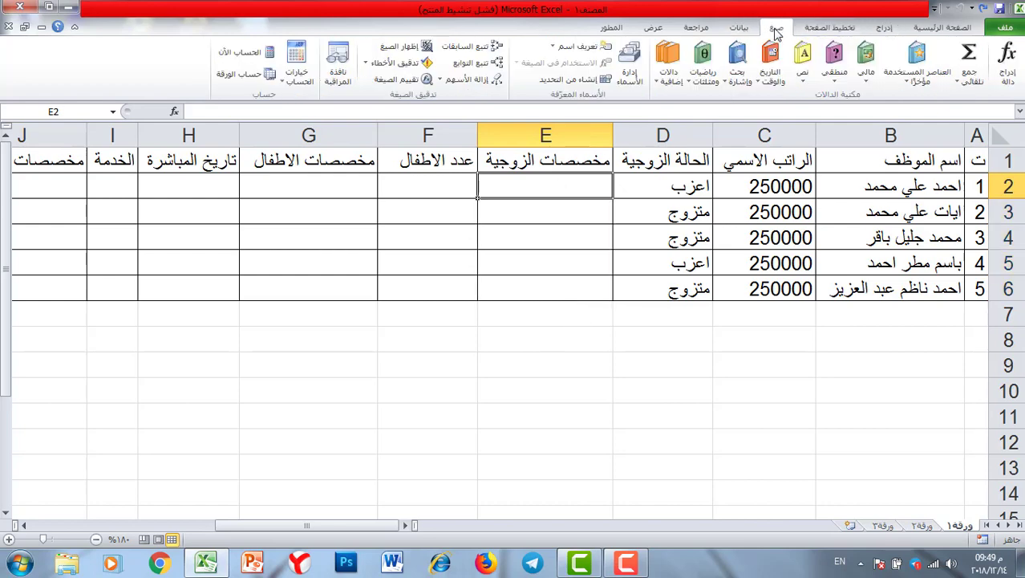
pyautogui.click(834, 68)
pyautogui.click(820, 134)
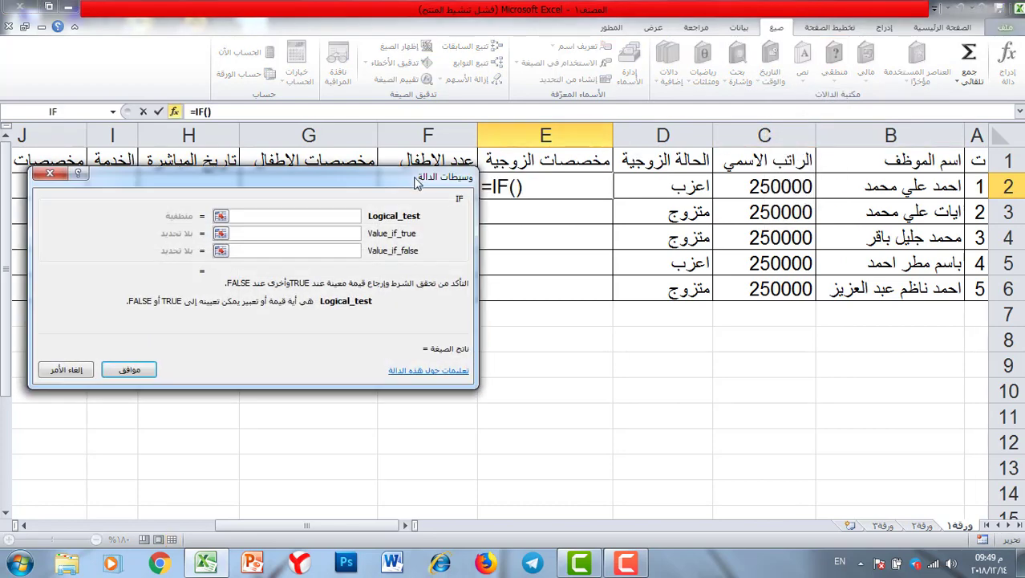
# Set the IF function's logical test to D2="متزوج"
pyautogui.click(674, 194)
pyautogui.write('=')
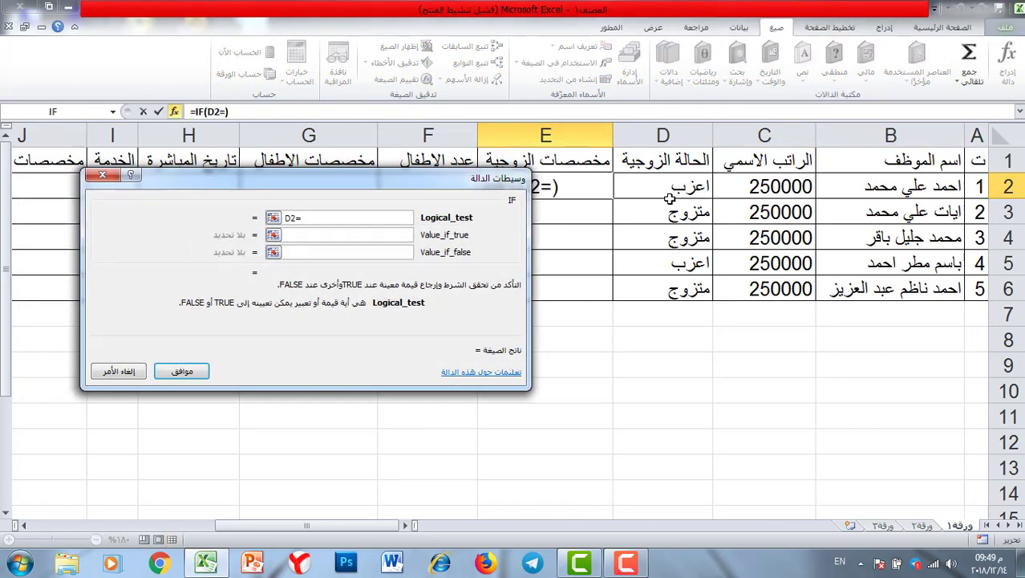
pyautogui.write('"')
pyautogui.write('hu')
pyautogui.press('BackSpace')
pyautogui.press('BackSpace')
pyautogui.hotkey('alt', 'shift')
pyautogui.write('متز')
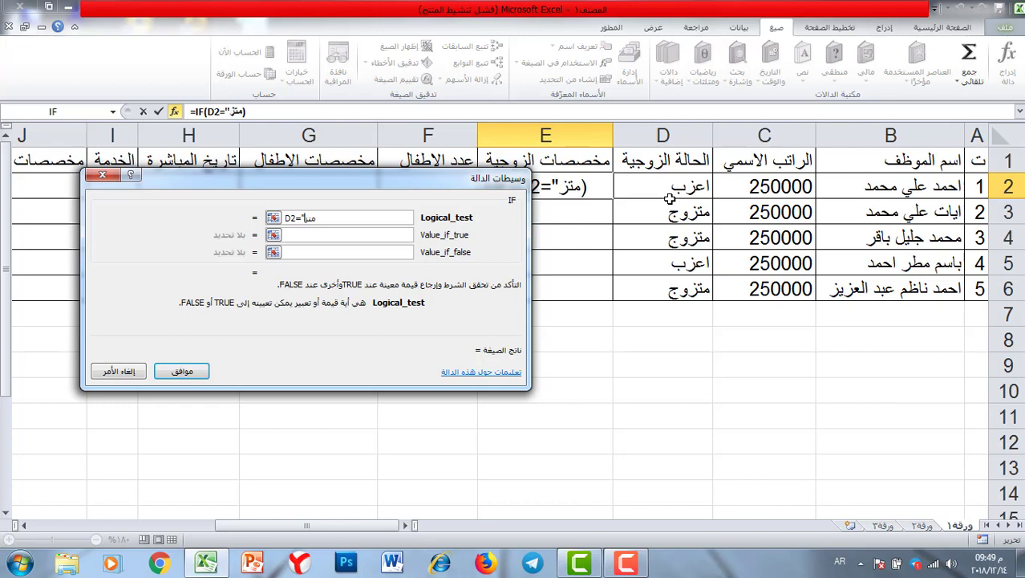
pyautogui.write('وج"')
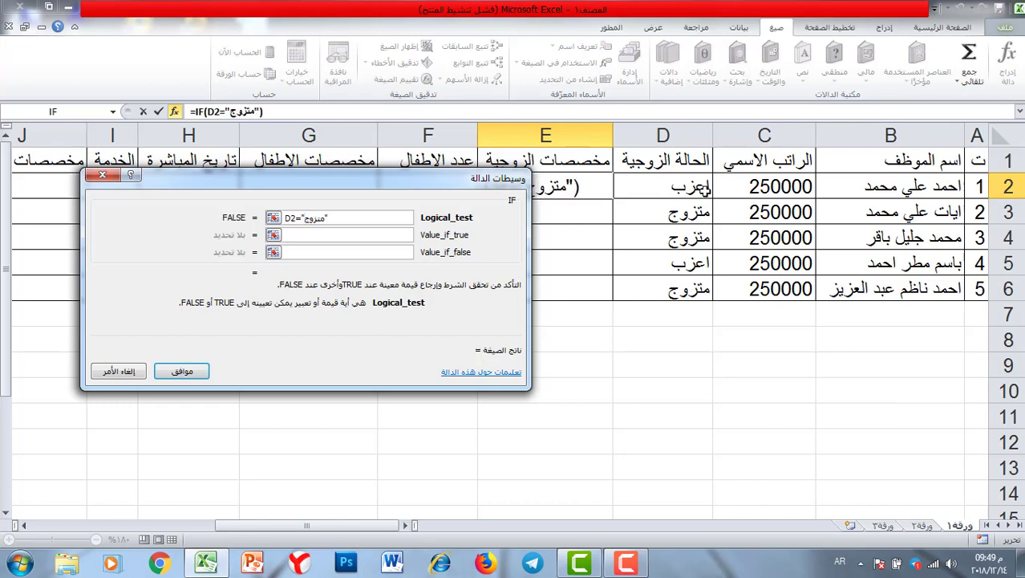
# Make the IF function return 50000 when true and 0 when false, and fill the formula from E2 down to E6
pyautogui.click(303, 235)
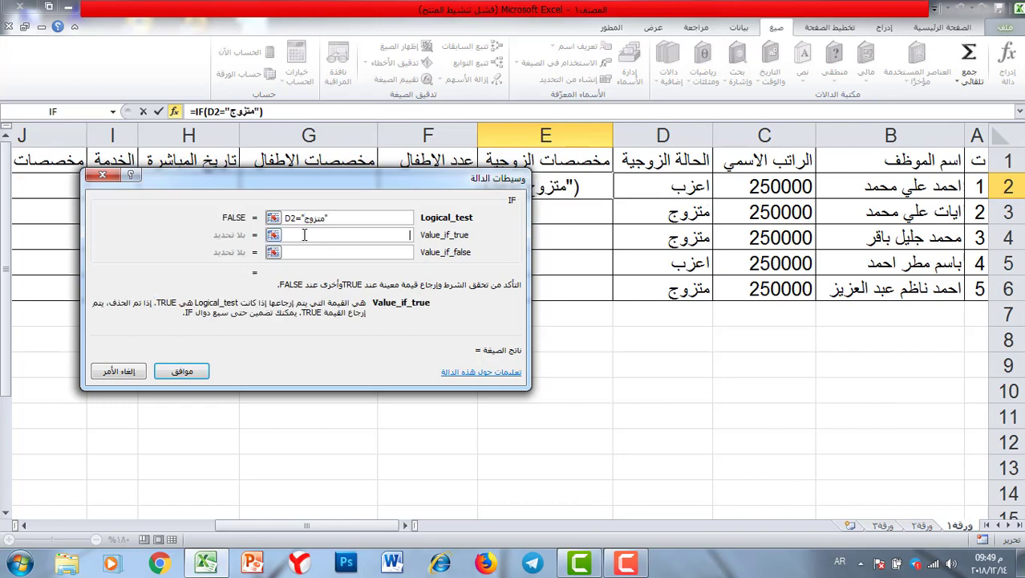
pyautogui.write('50')
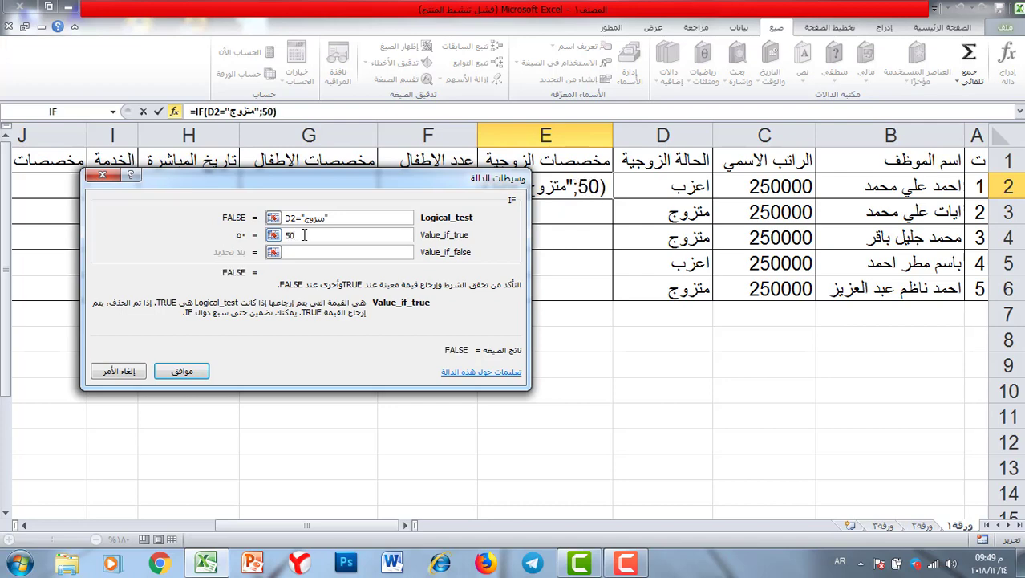
pyautogui.write('000')
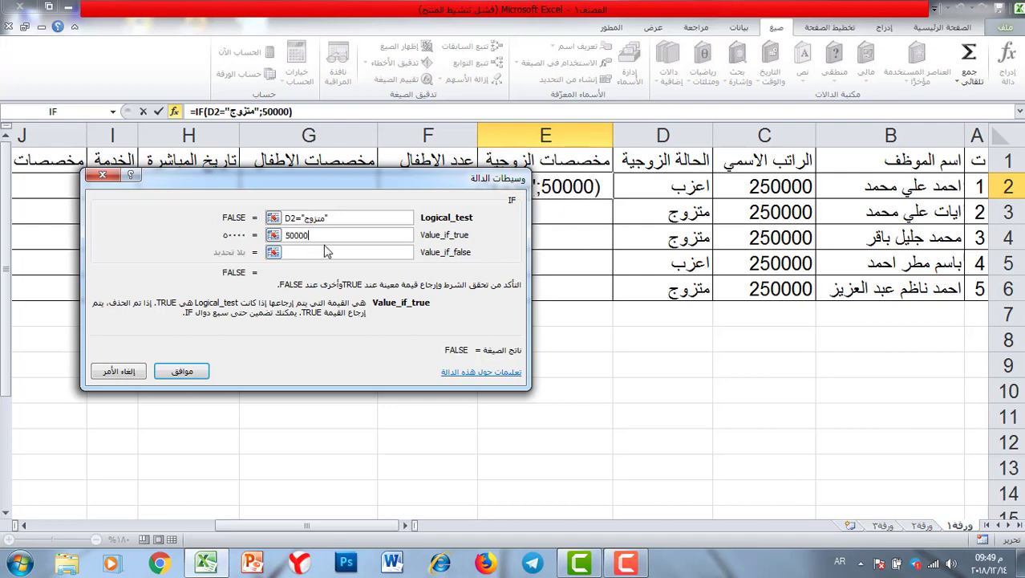
pyautogui.click(327, 253)
pyautogui.write('0')
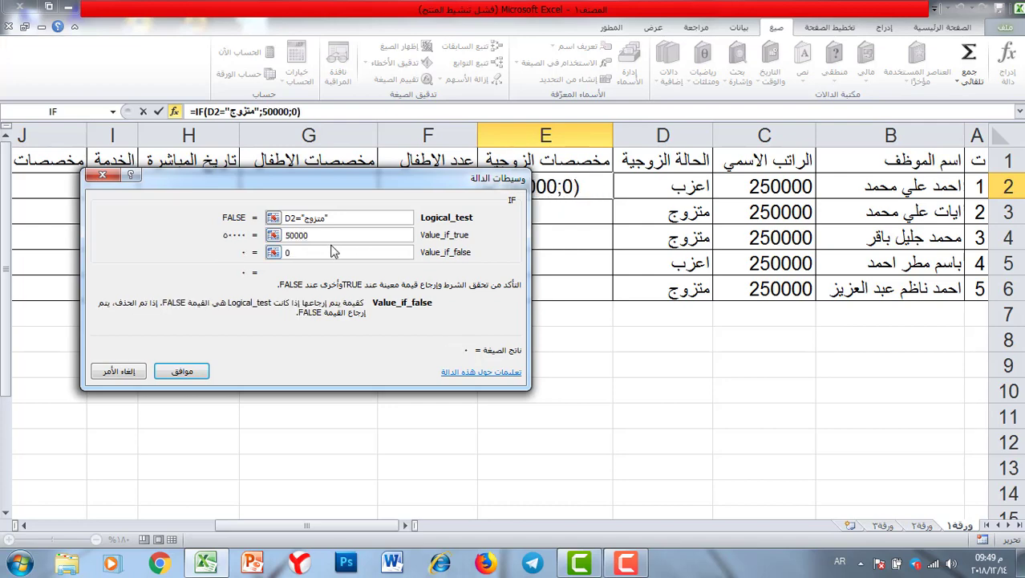
pyautogui.click(183, 371)
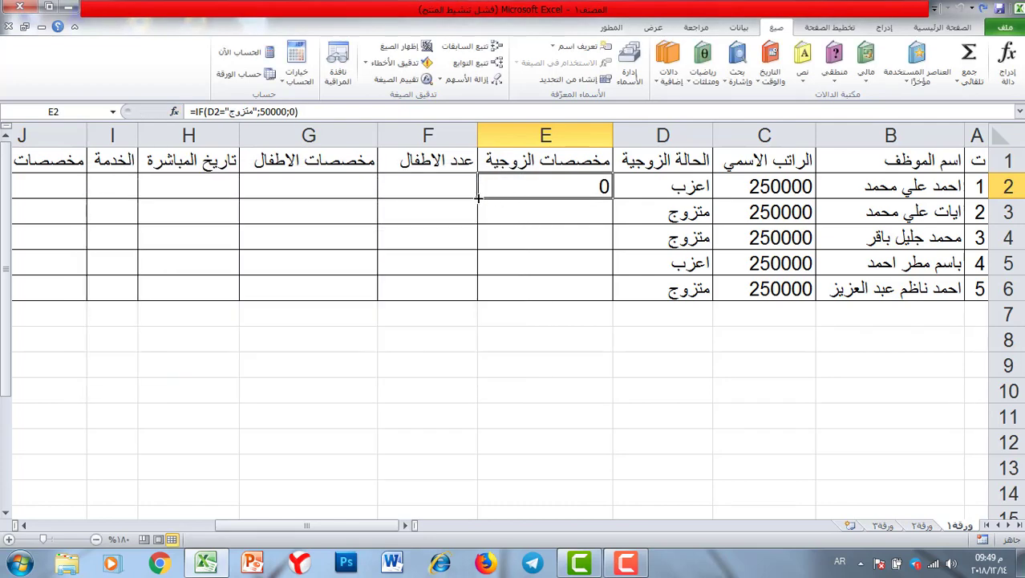
pyautogui.moveTo(478, 198); pyautogui.dragTo(478, 304)
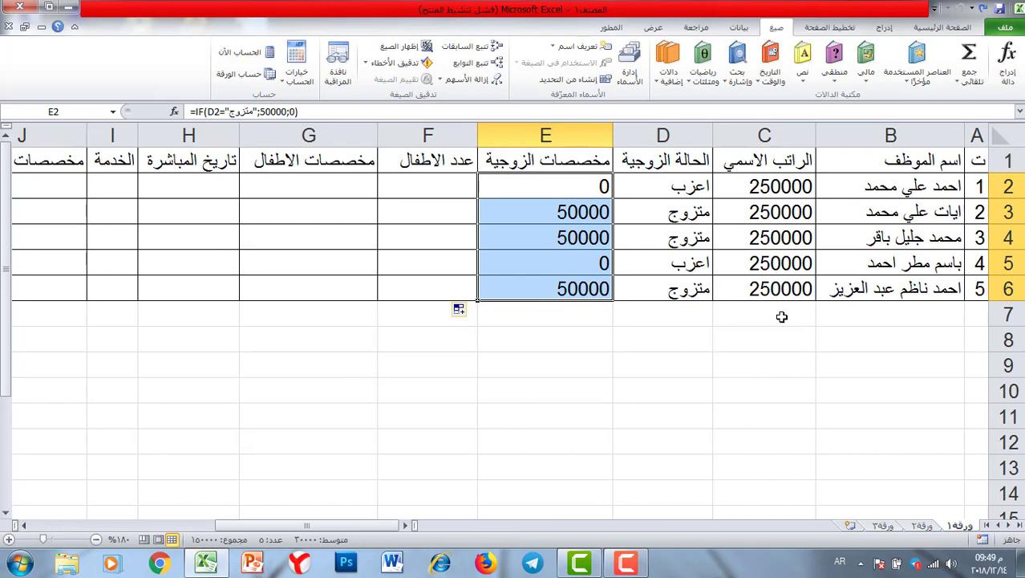
# Enter the numbers of children 0, 2, 1, 0 and 2 in F2 through F6
pyautogui.doubleClick(425, 178)
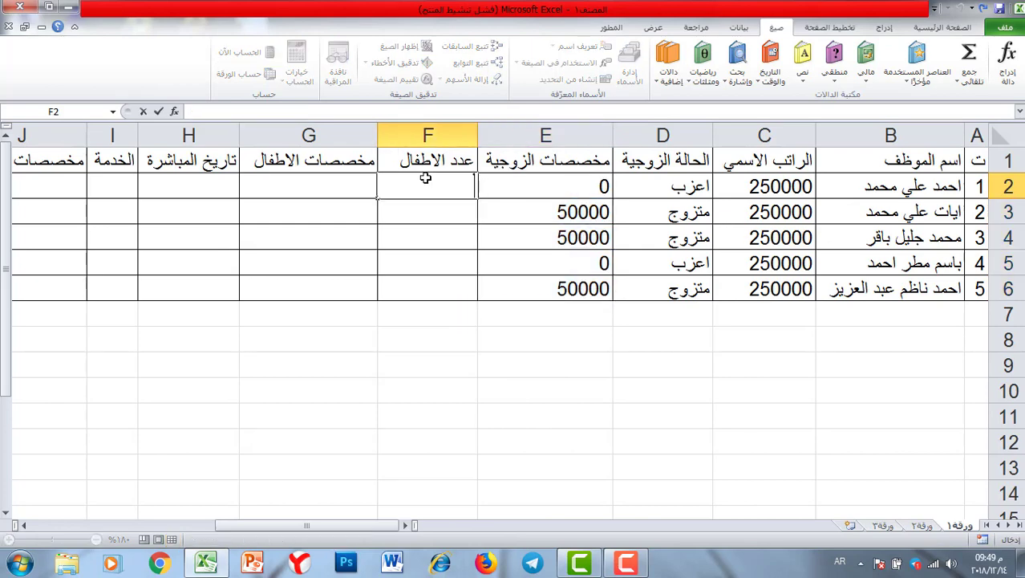
pyautogui.write('0')
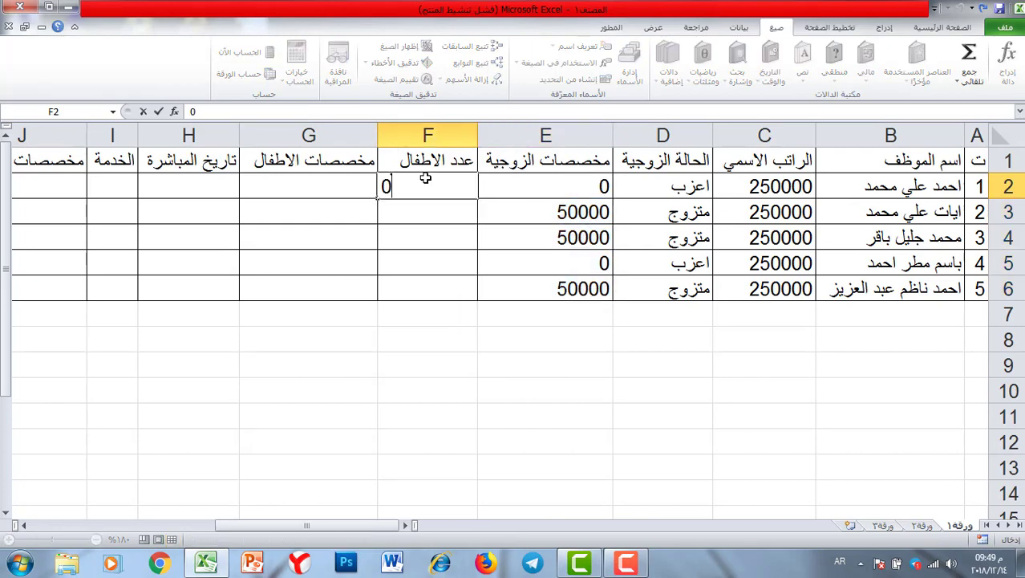
pyautogui.press('Return')
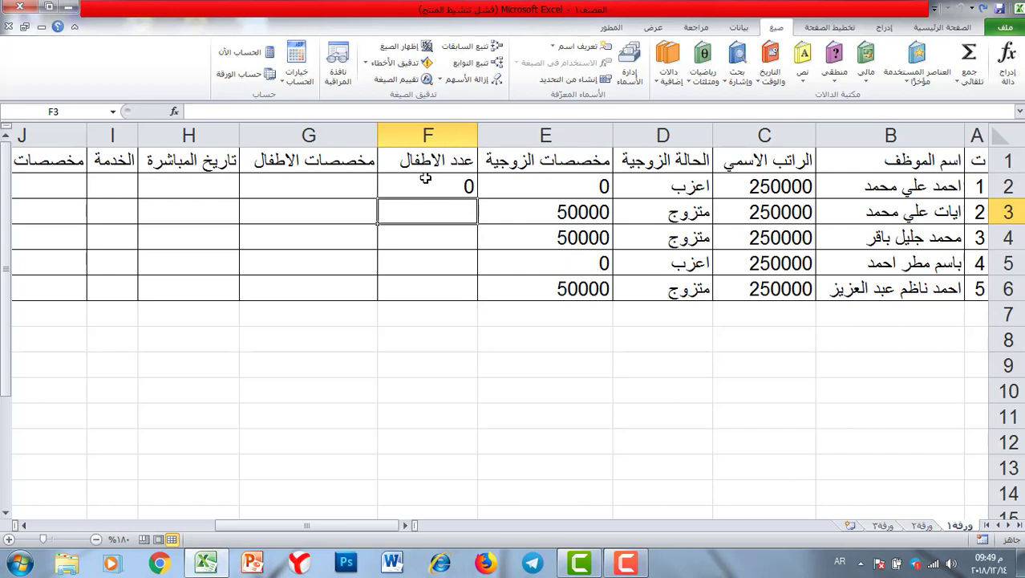
pyautogui.write('2')
pyautogui.press('Return')
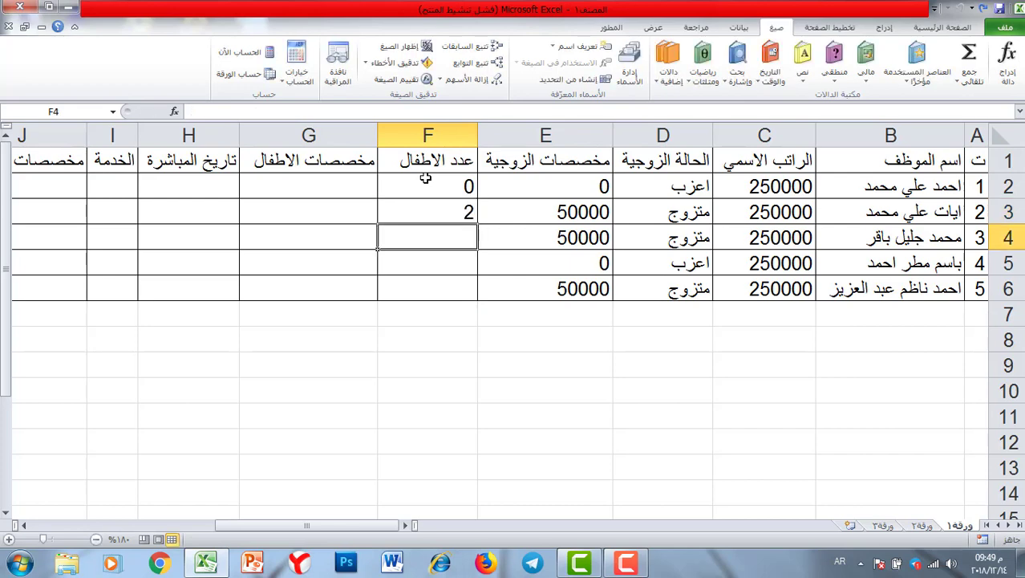
pyautogui.write('1')
pyautogui.press('Return')
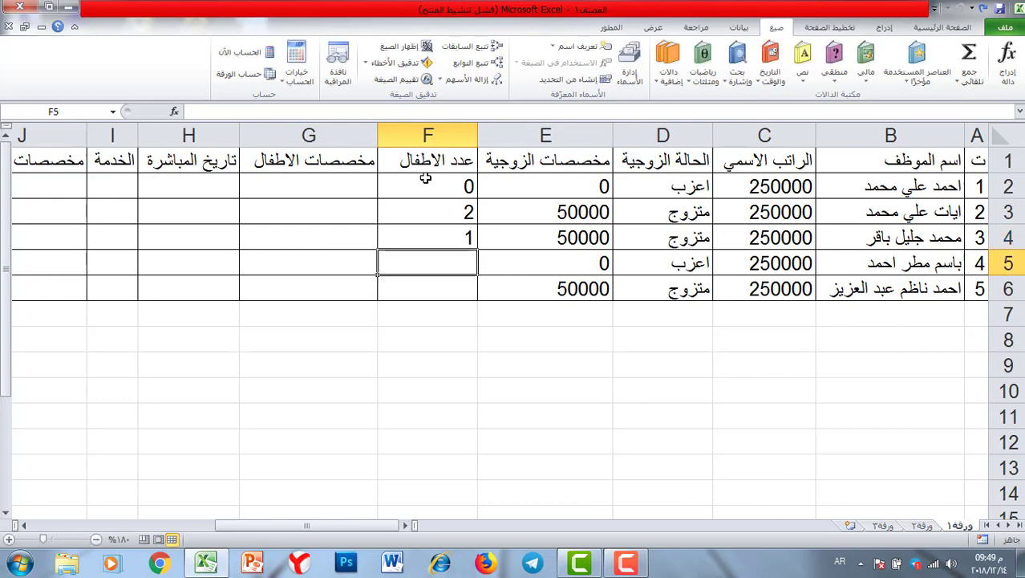
pyautogui.write('0')
pyautogui.press('Return')
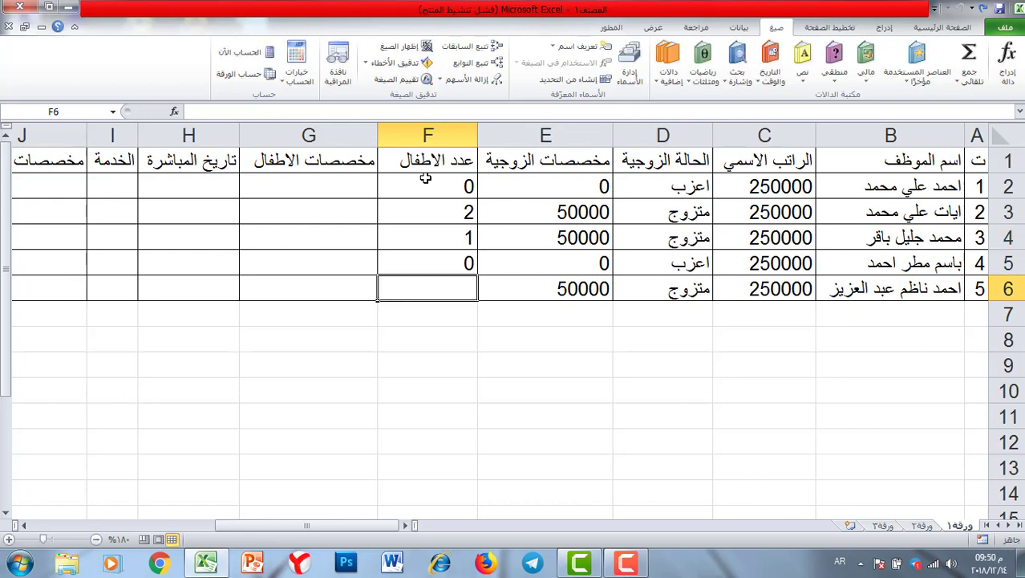
pyautogui.write('2')
pyautogui.press('Return')
pyautogui.click(324, 330)
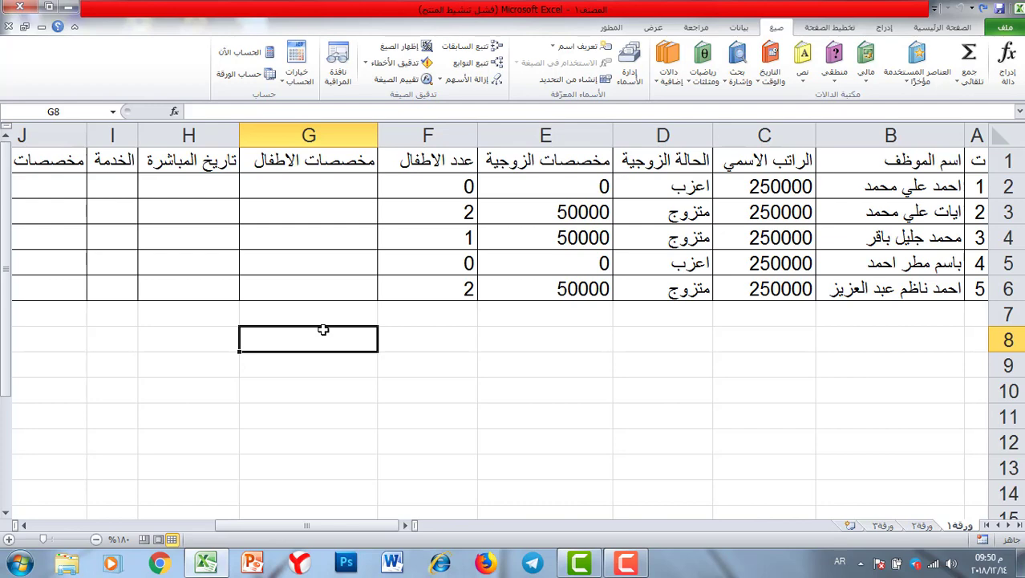
# Calculate the children's allowance in G2 with =F2*10000 and fill the formula down to G6
pyautogui.click(312, 190)
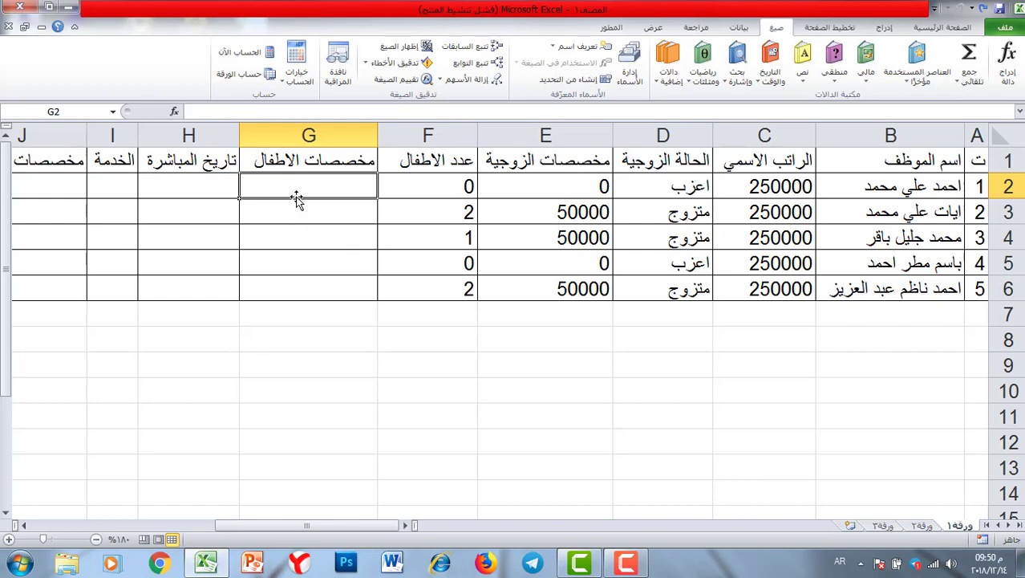
pyautogui.write('=')
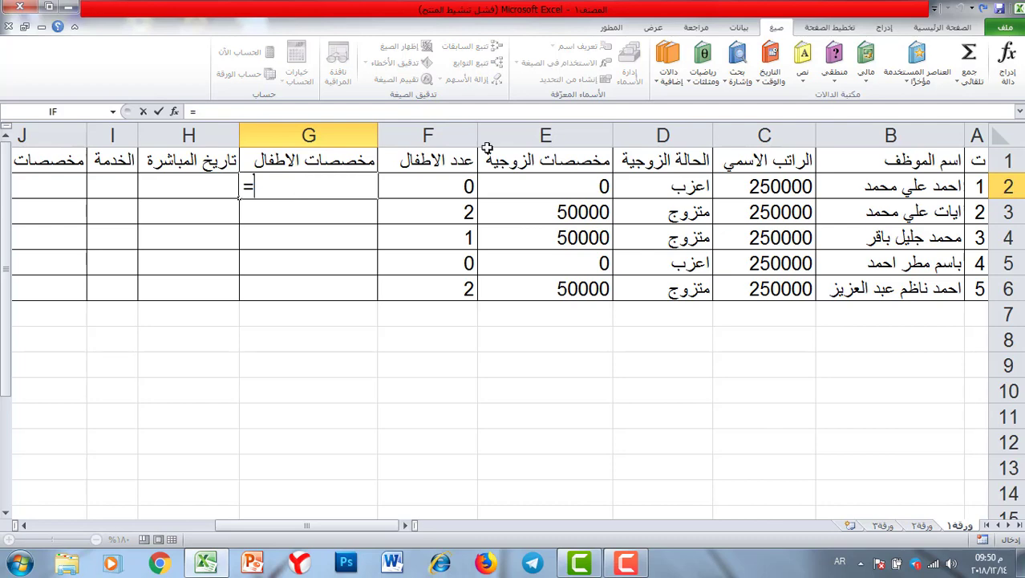
pyautogui.click(434, 187)
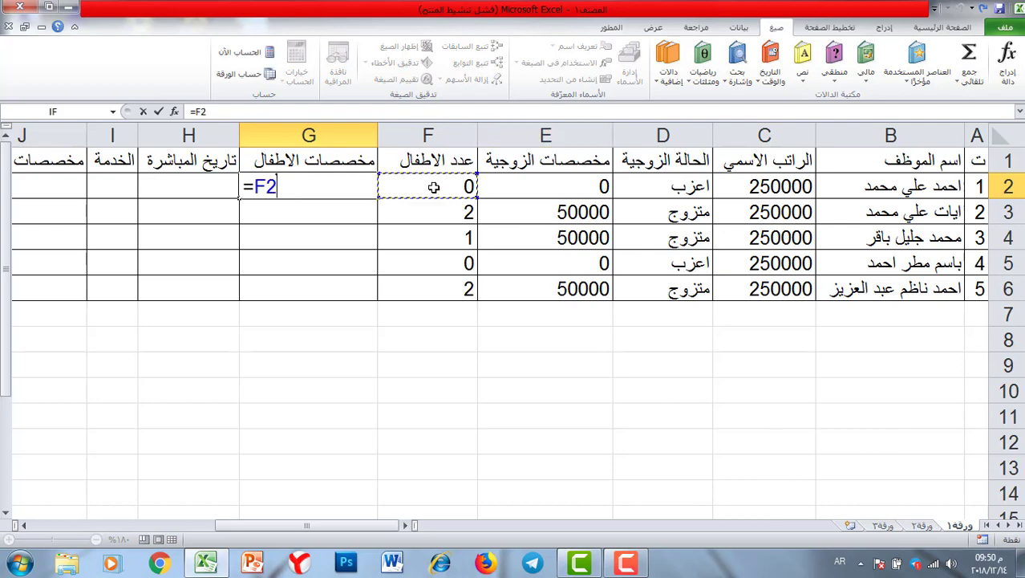
pyautogui.write('*10000')
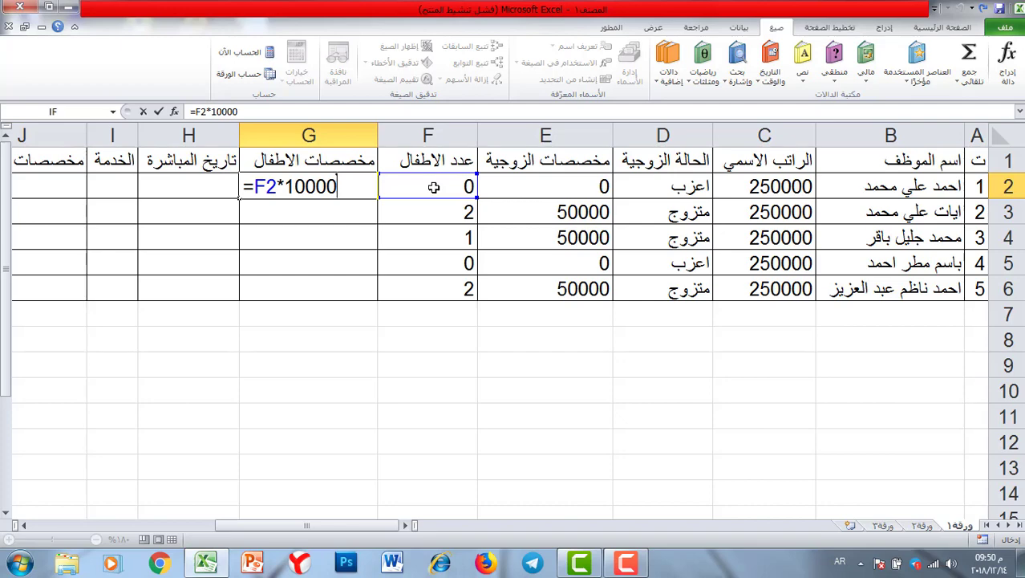
pyautogui.press('Return')
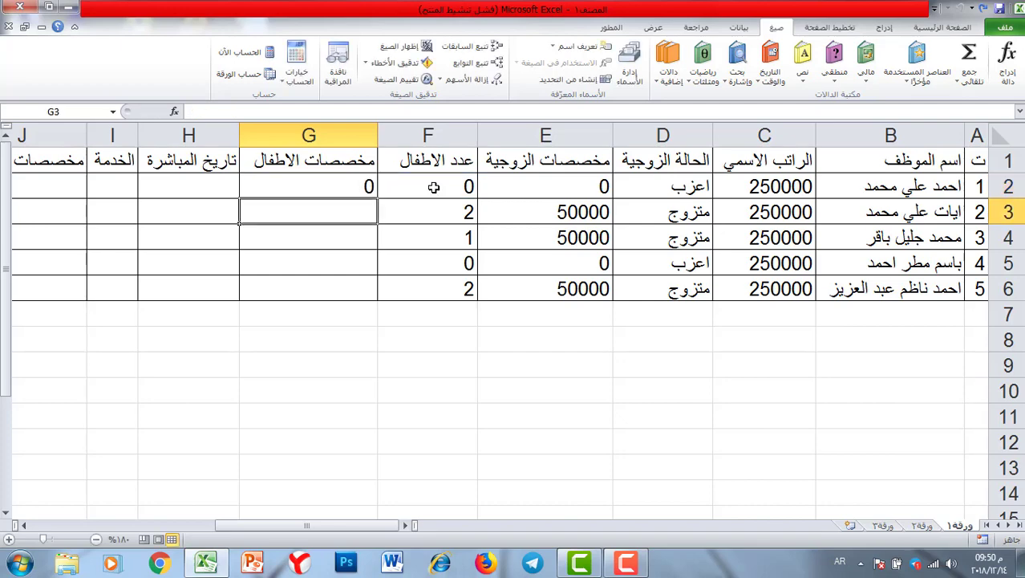
pyautogui.click(357, 186)
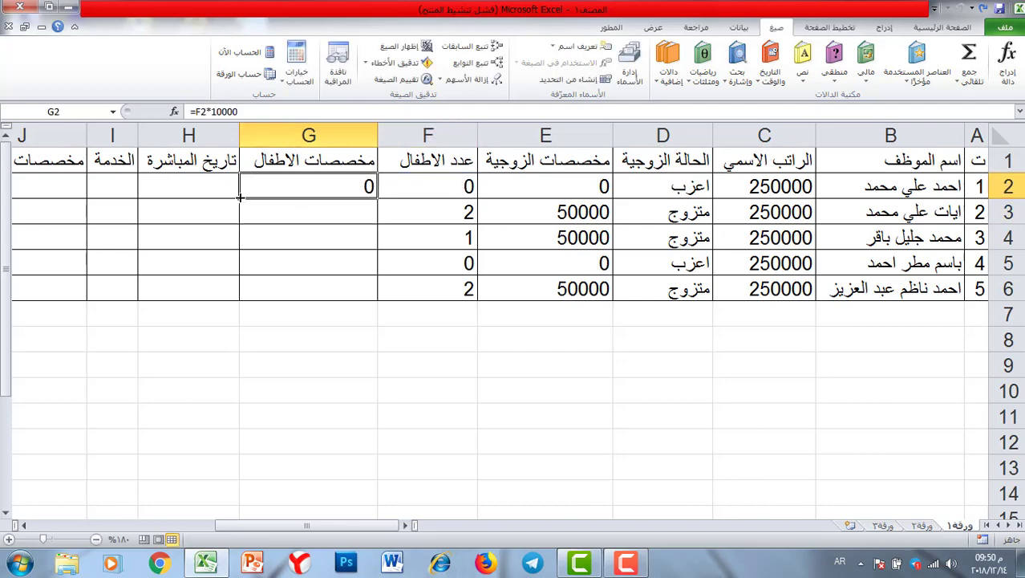
pyautogui.moveTo(239, 198); pyautogui.dragTo(257, 292)
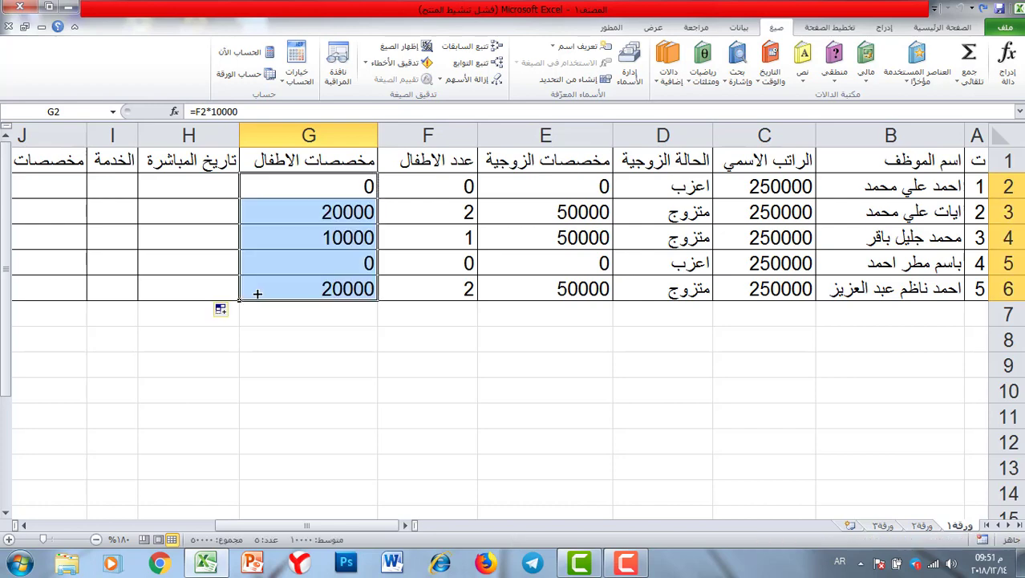
pyautogui.click(337, 212)
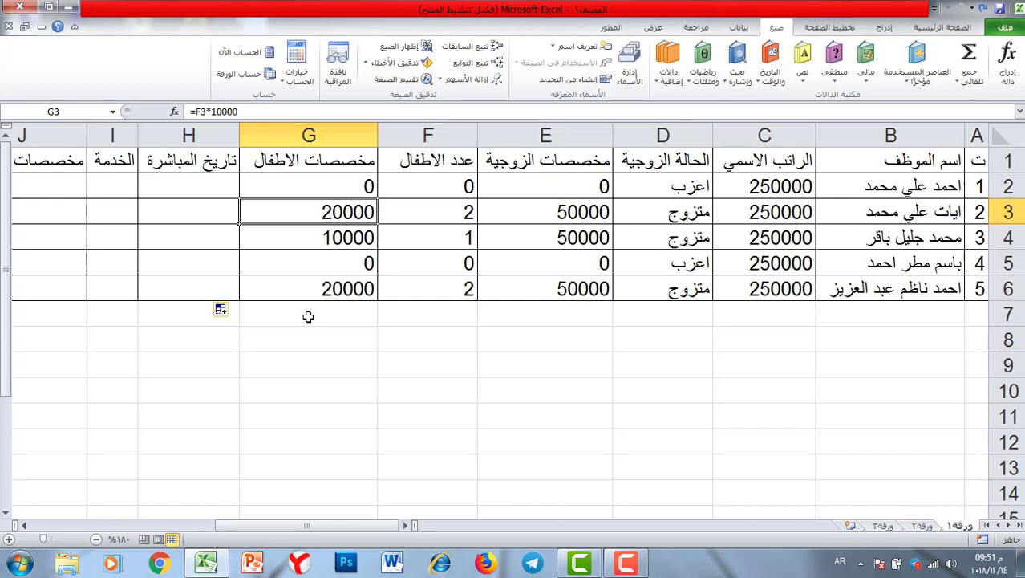
# Enter the employment start dates 1/1/2012 in H2 and 2/3/2000 in H3
pyautogui.click(211, 185)
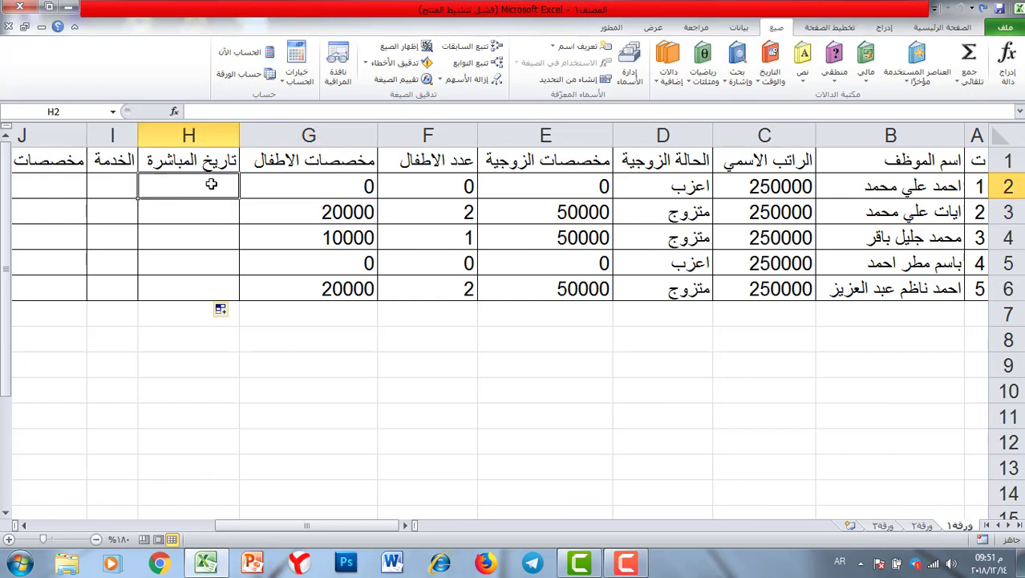
pyautogui.write('1')
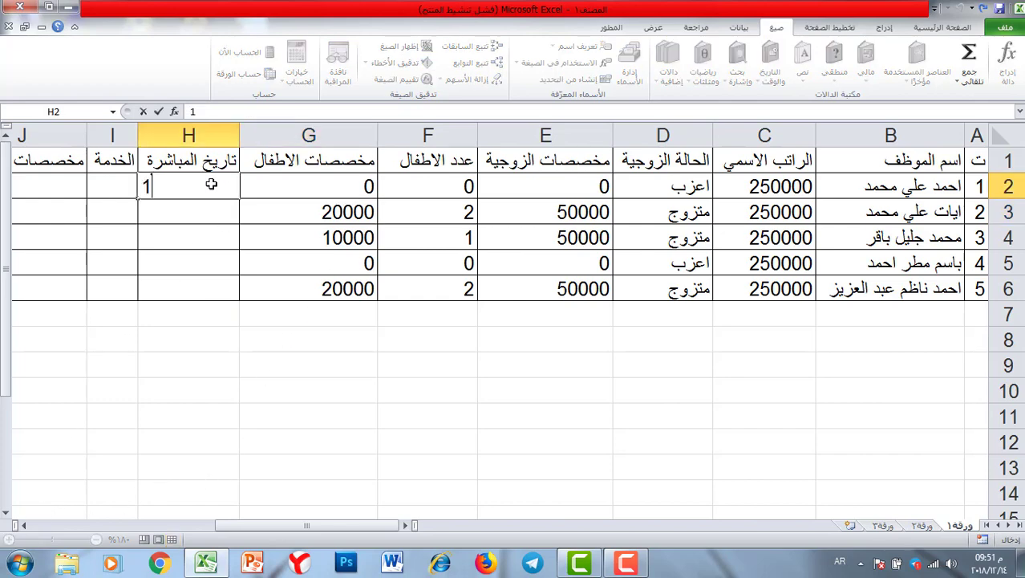
pyautogui.write('/01/2012')
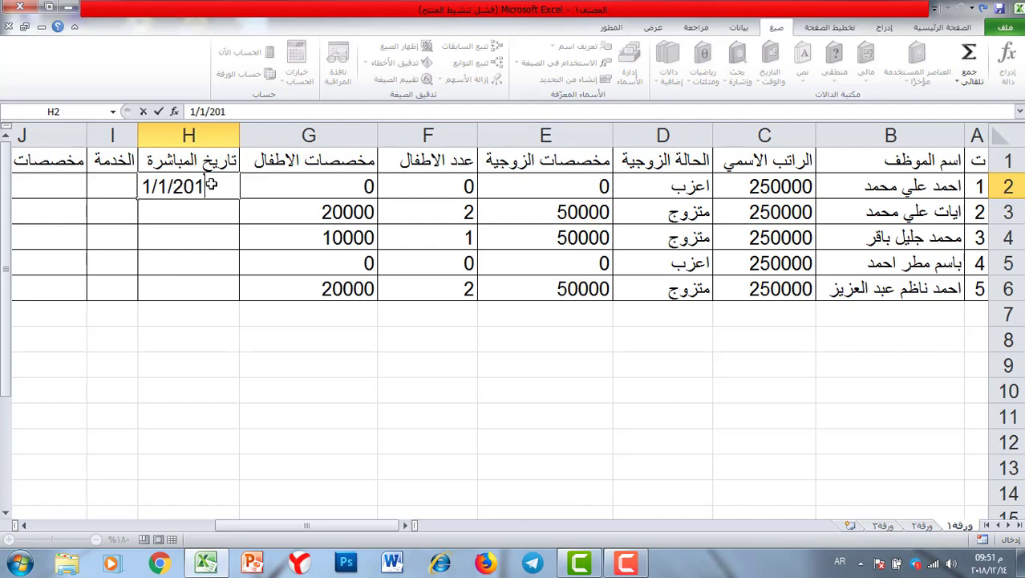
pyautogui.press('Return')
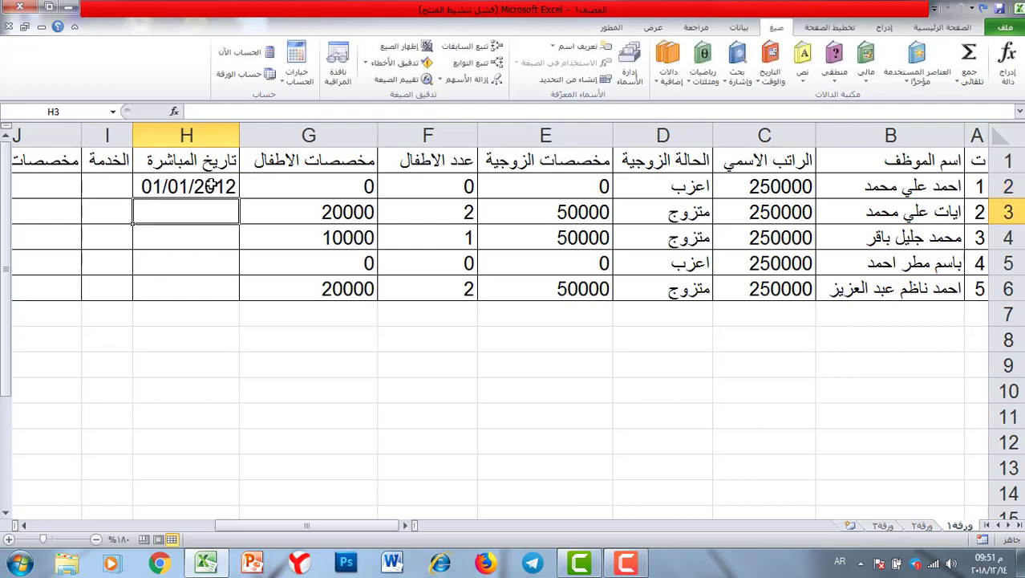
pyautogui.write('2/03/')
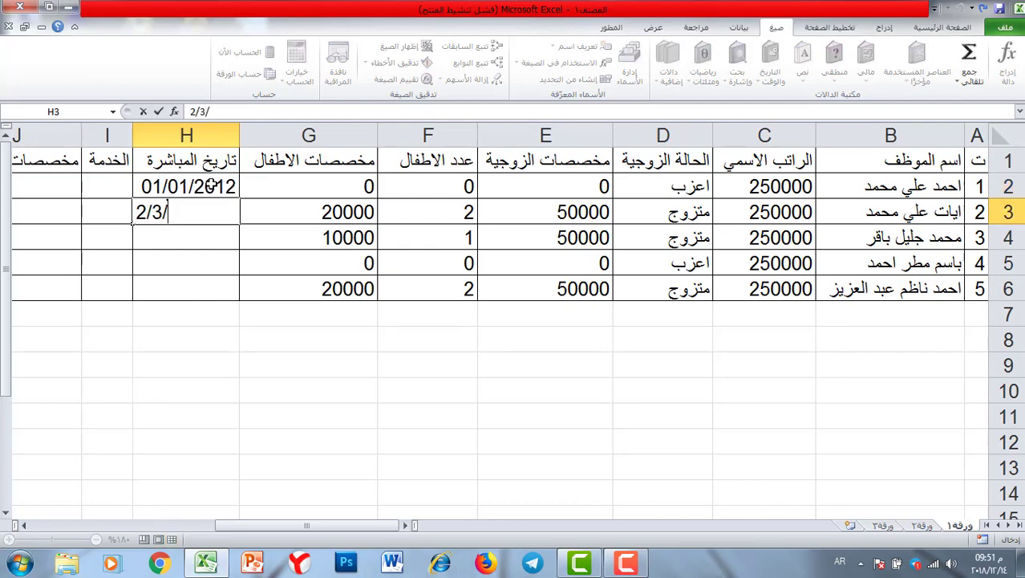
pyautogui.write('2000')
pyautogui.press('Return')
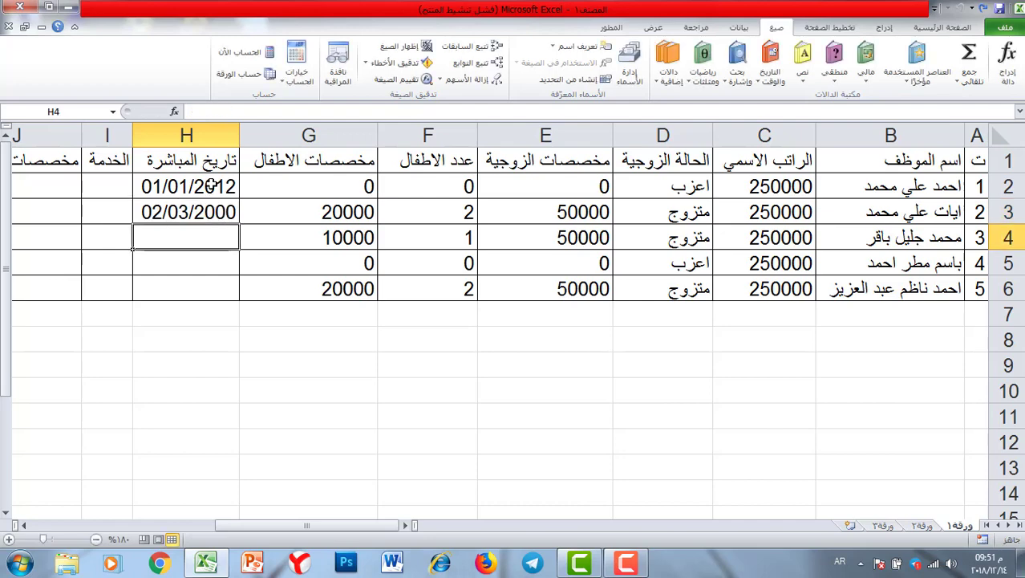
# Enter 22/51999 as the employment start date in H4
pyautogui.write('22')
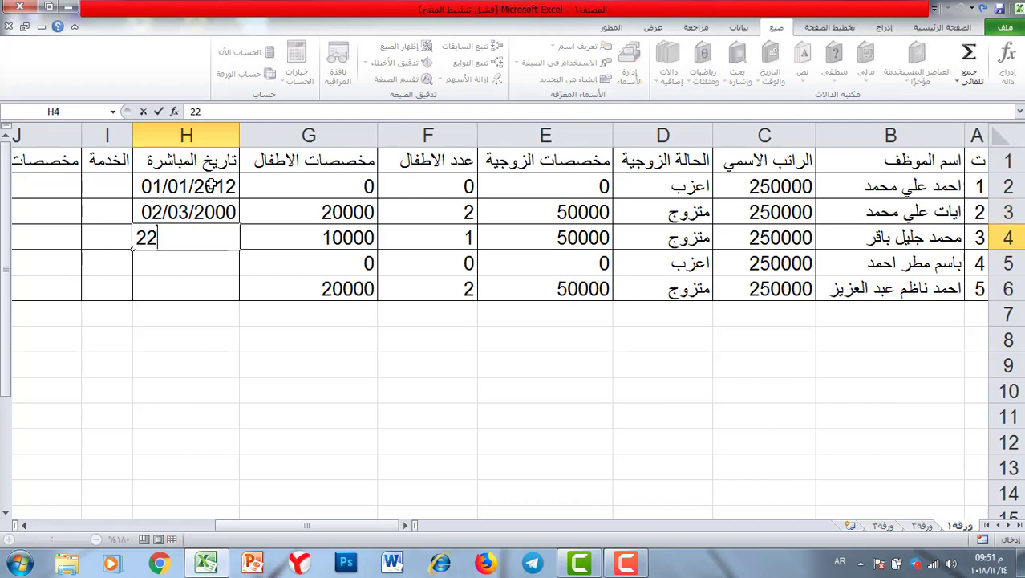
pyautogui.write('/5199')
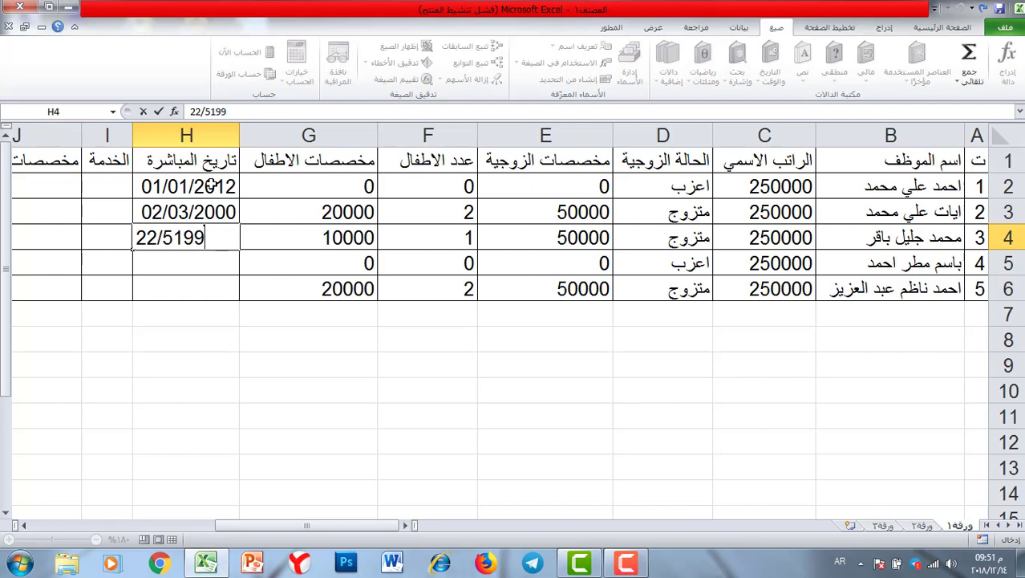
pyautogui.press('BackSpace')
pyautogui.press('BackSpace')
pyautogui.write('999')
pyautogui.press('Return')
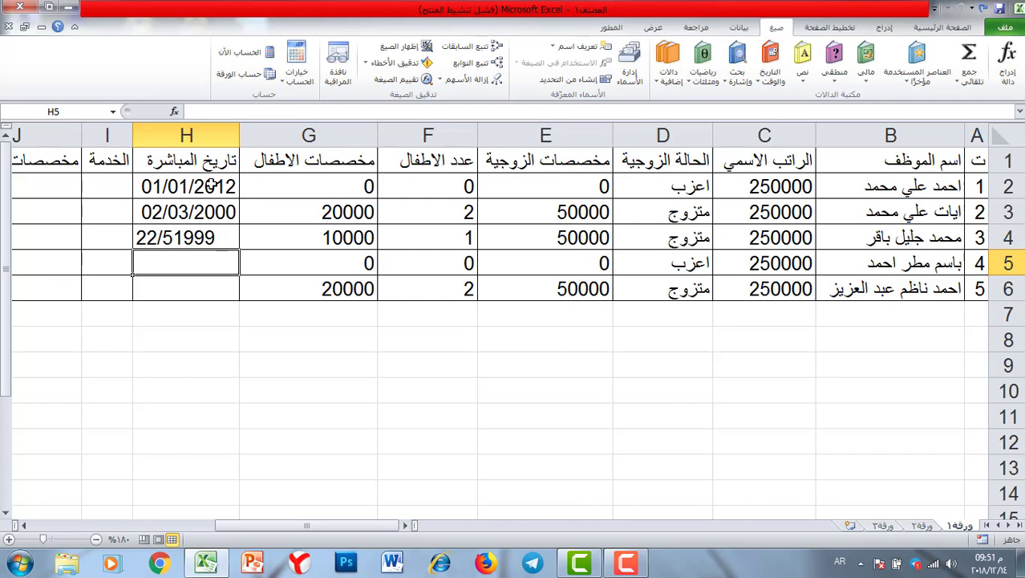
# Enter the employment start dates 14/7/2011 in H5 and 5/3/2017 in H6
pyautogui.write('14')
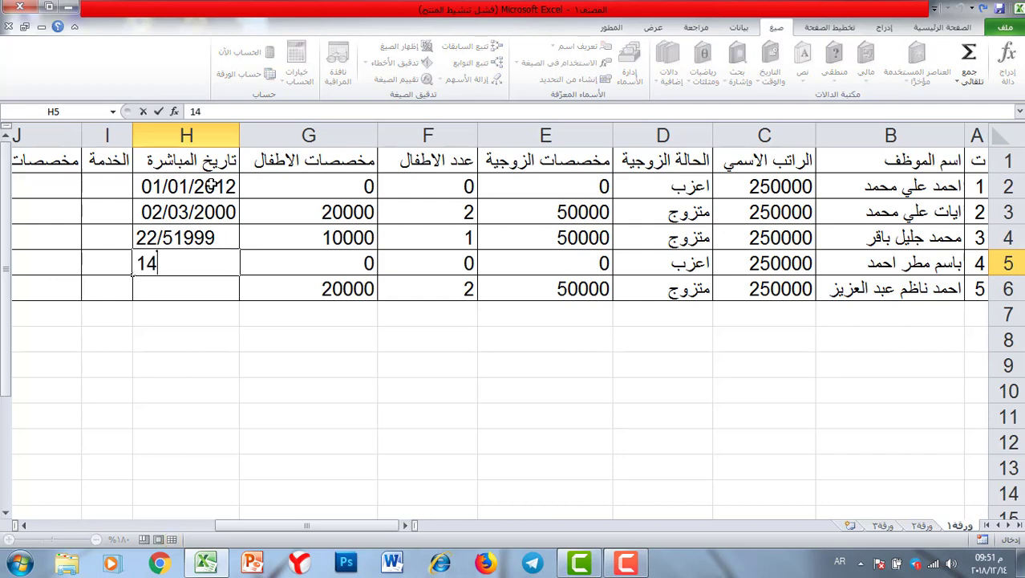
pyautogui.write('/07/2011')
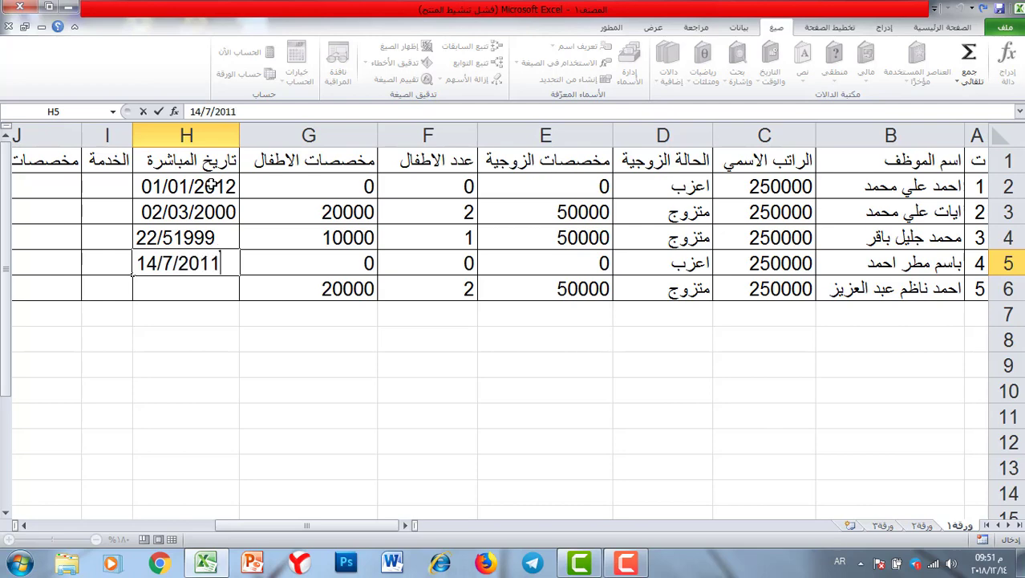
pyautogui.press('Return')
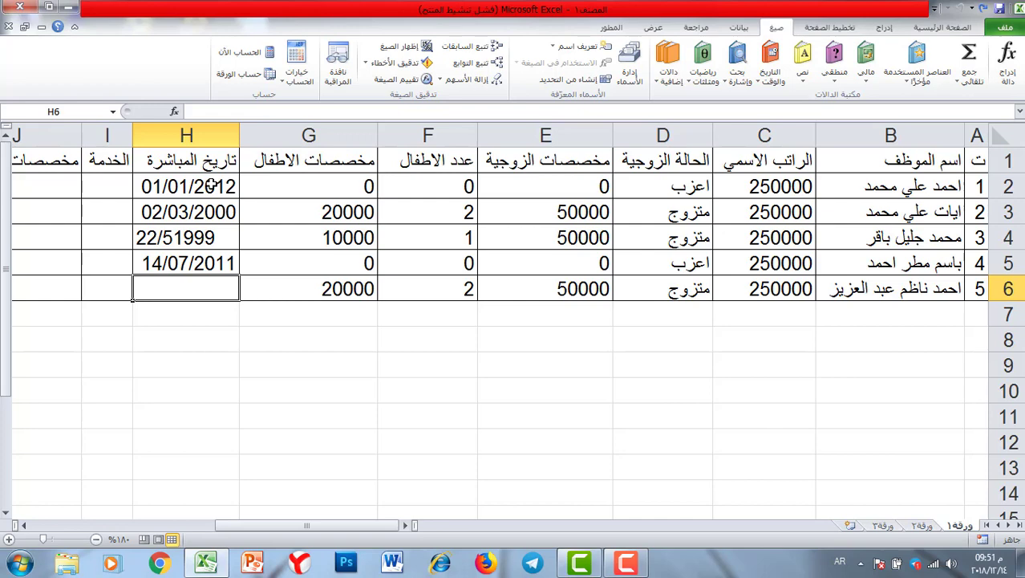
pyautogui.write('5/3/')
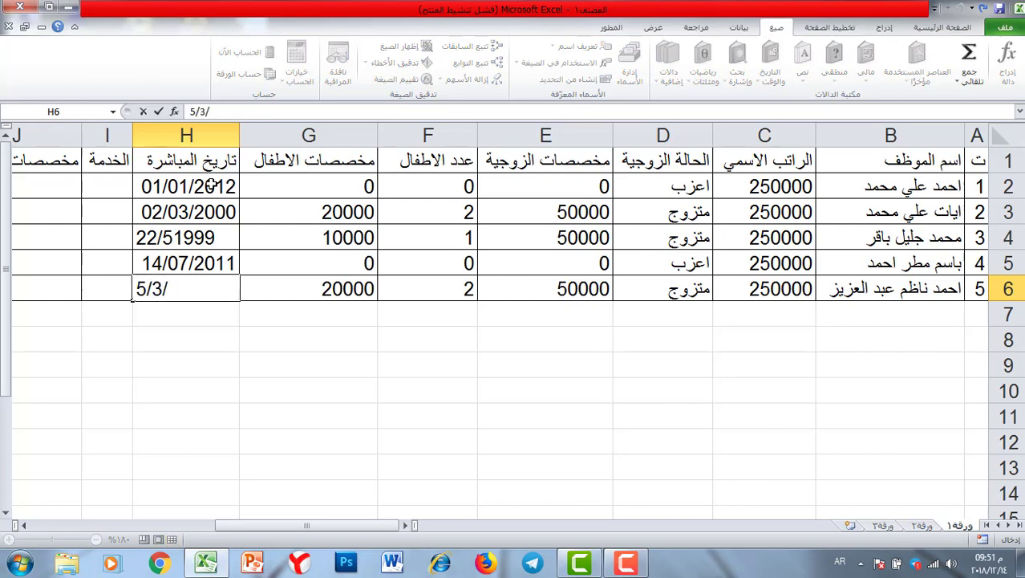
pyautogui.write('2')
pyautogui.write('17')
pyautogui.press('BackSpace')
pyautogui.press('BackSpace')
pyautogui.write('017')
pyautogui.press('Return')
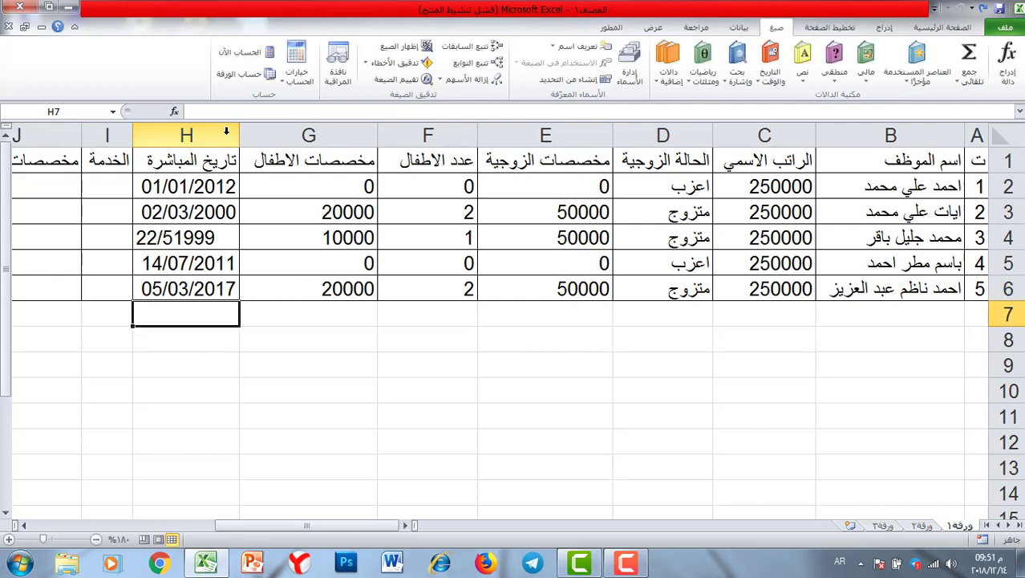
# Begin the service formula in I2 with the current year, =YEAR(TODAY())
pyautogui.click(26, 525)
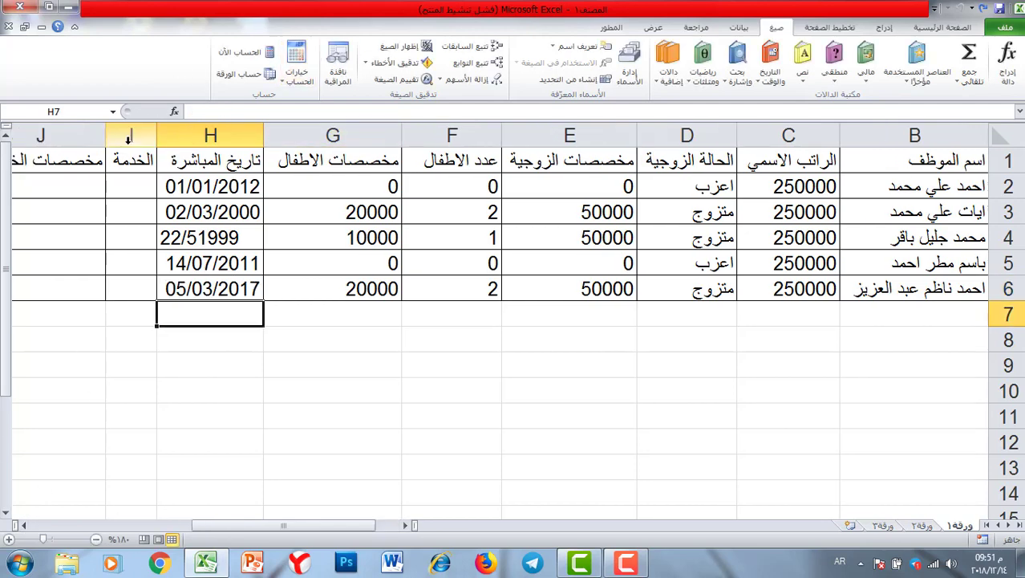
pyautogui.click(123, 183)
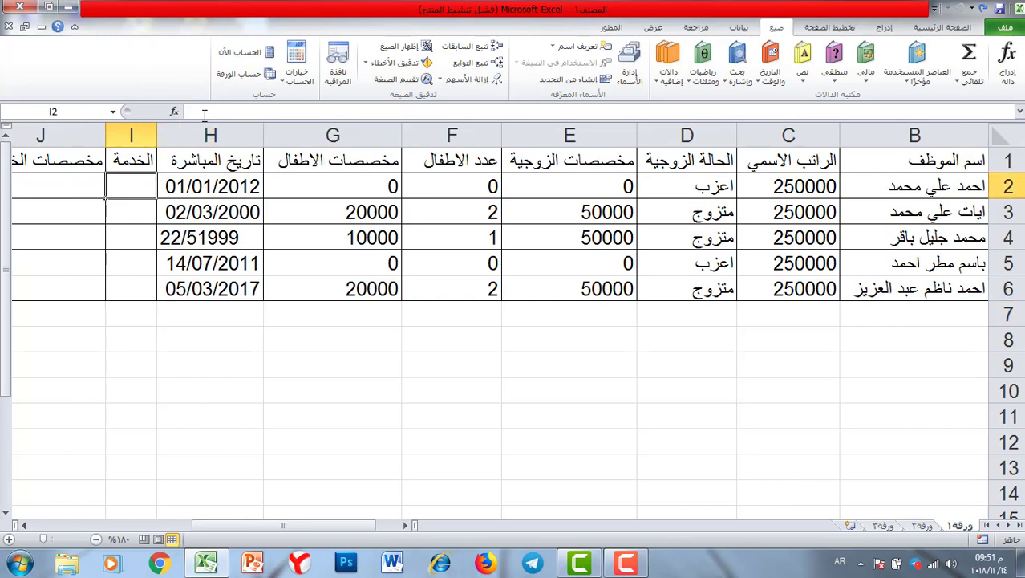
pyautogui.click(203, 114)
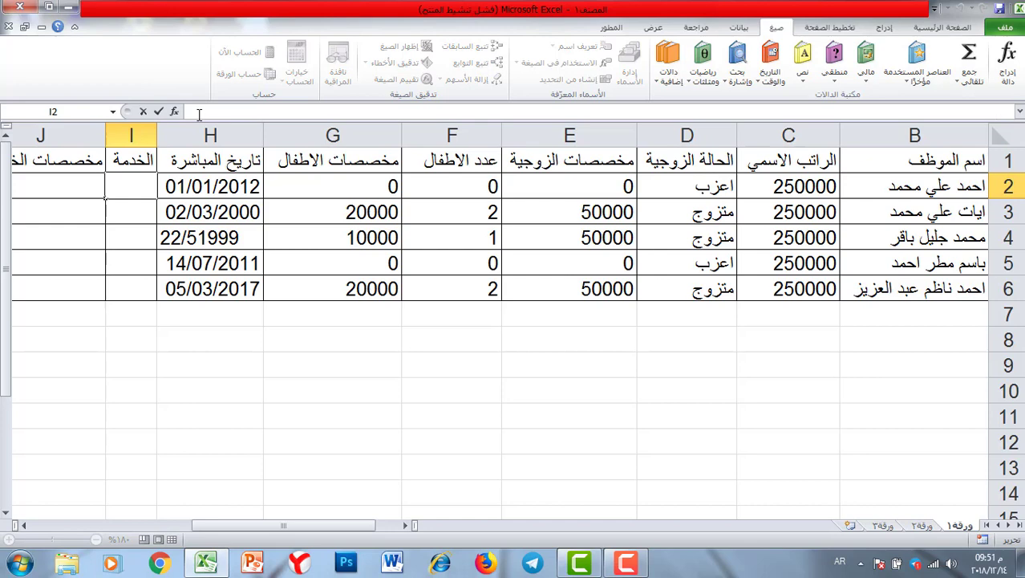
pyautogui.write('=y')
pyautogui.press('Tab')
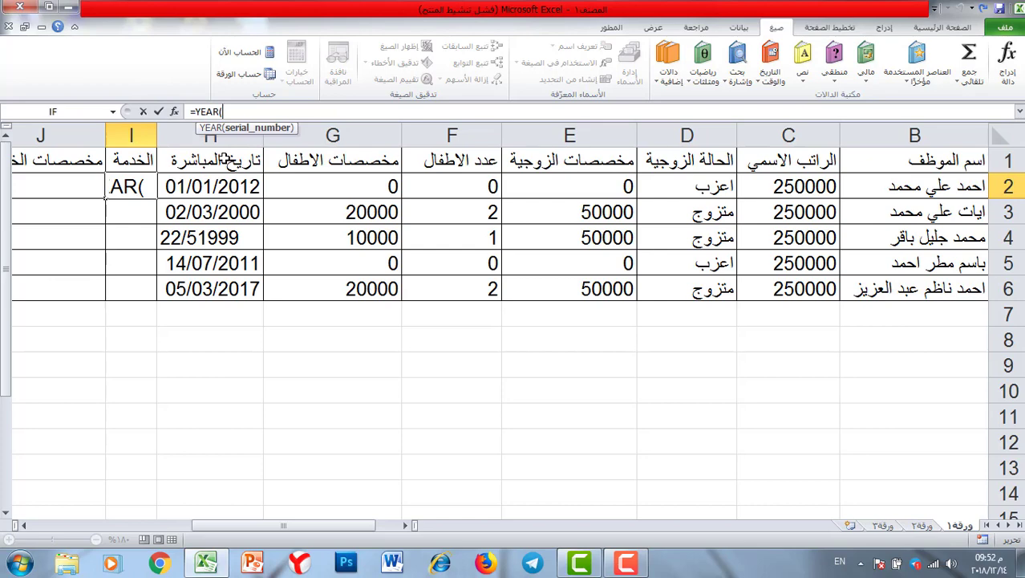
pyautogui.write('t')
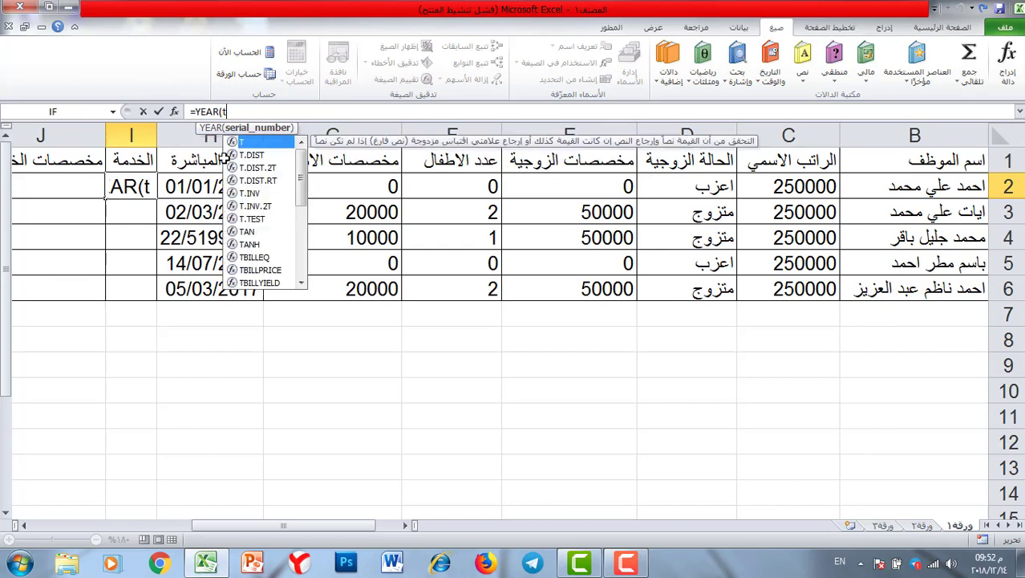
pyautogui.write('o')
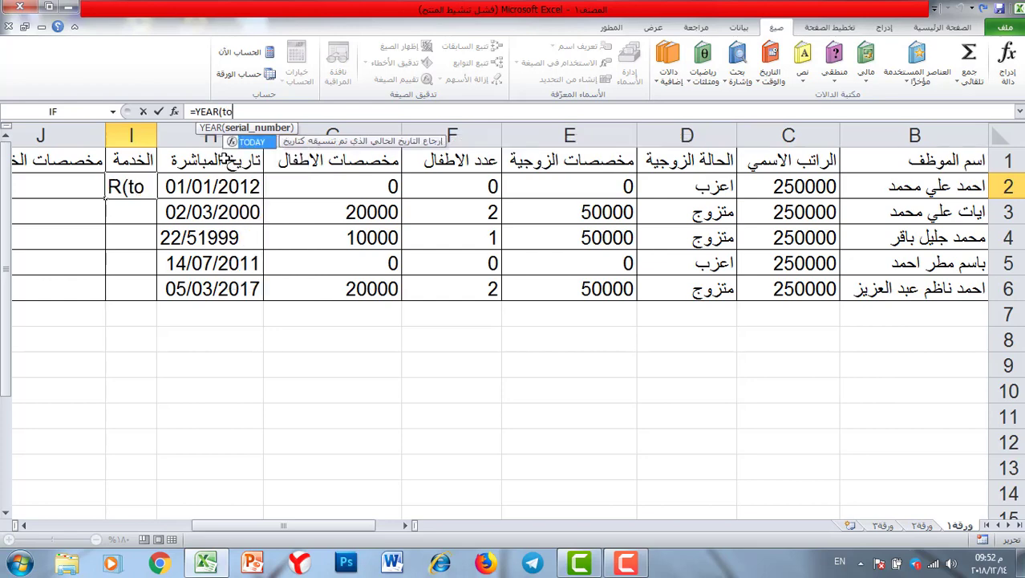
pyautogui.press('Tab')
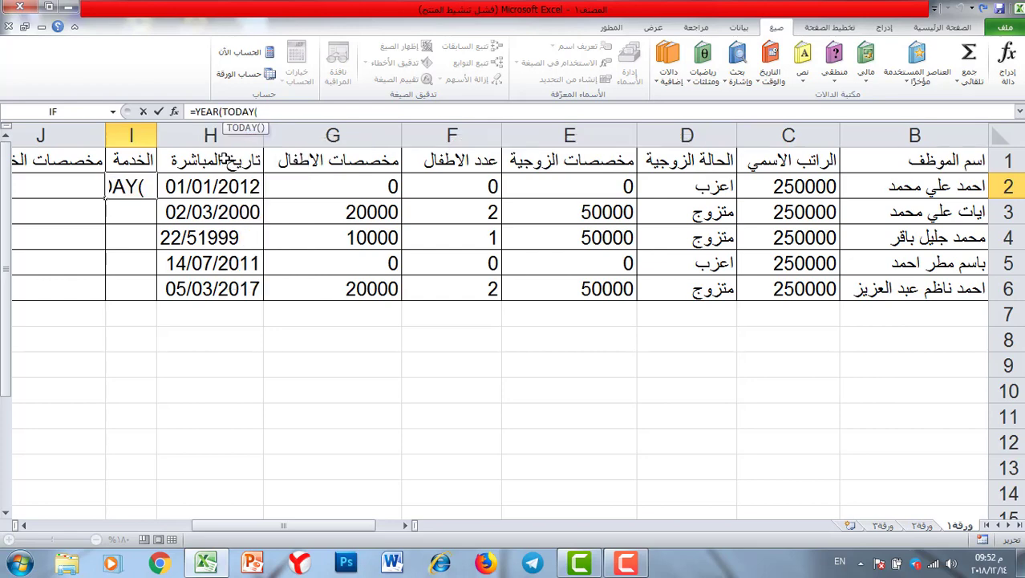
pyautogui.write('))')
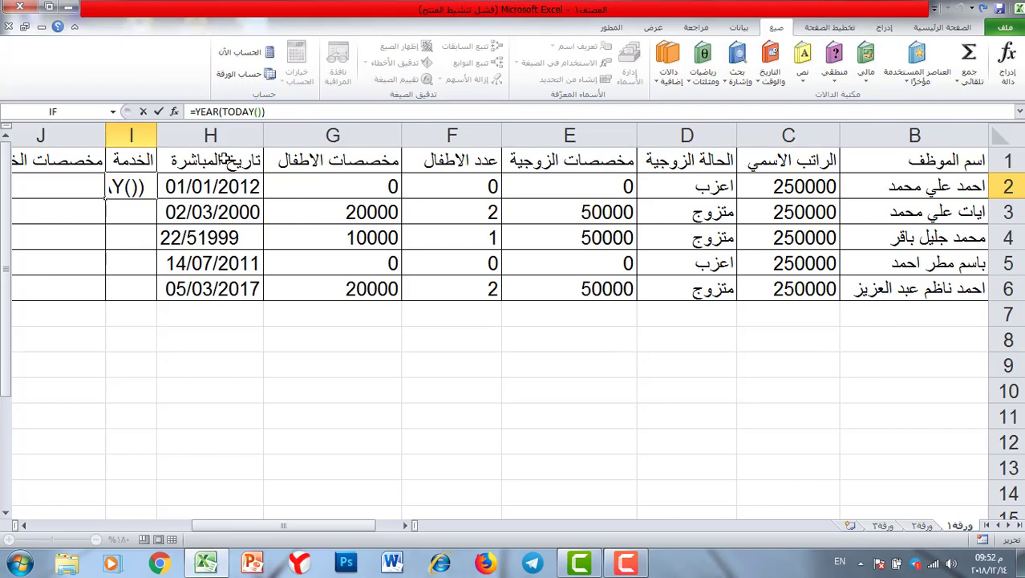
# Complete the service formula in I2 by subtracting the start year, -YEAR(H2)
pyautogui.write('-y')
pyautogui.press('Tab')
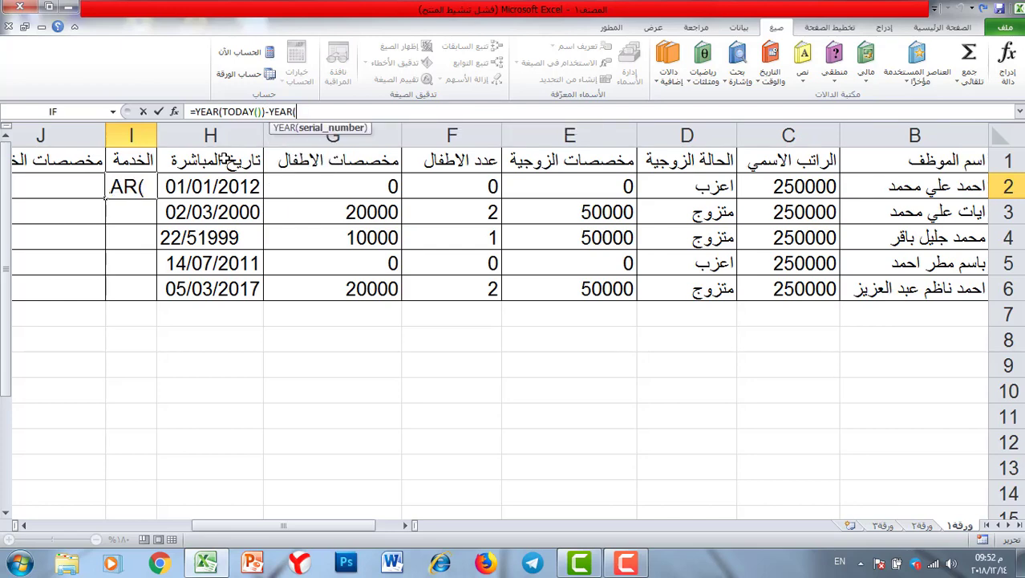
pyautogui.click(223, 186)
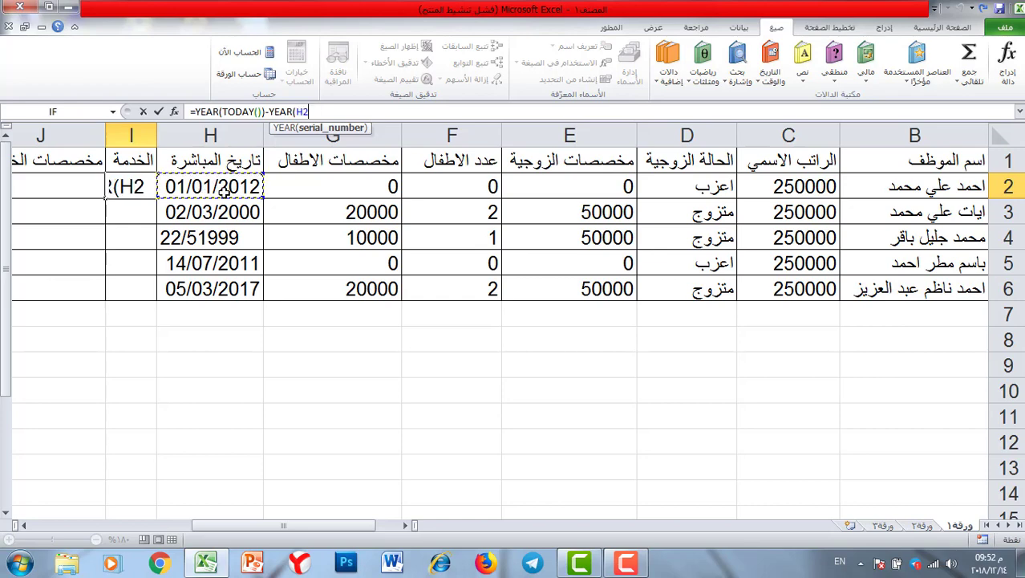
pyautogui.write(')')
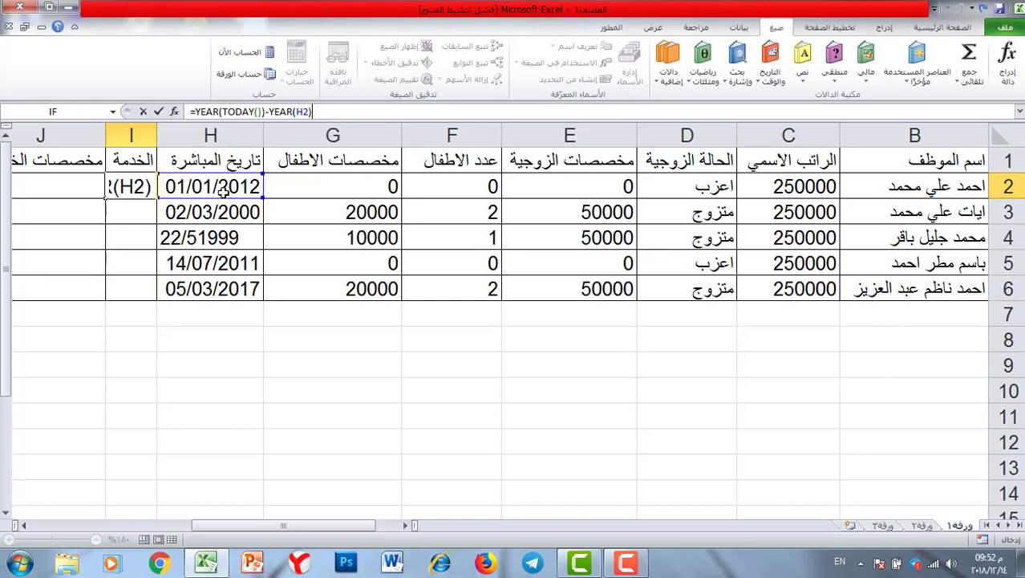
pyautogui.press('Return')
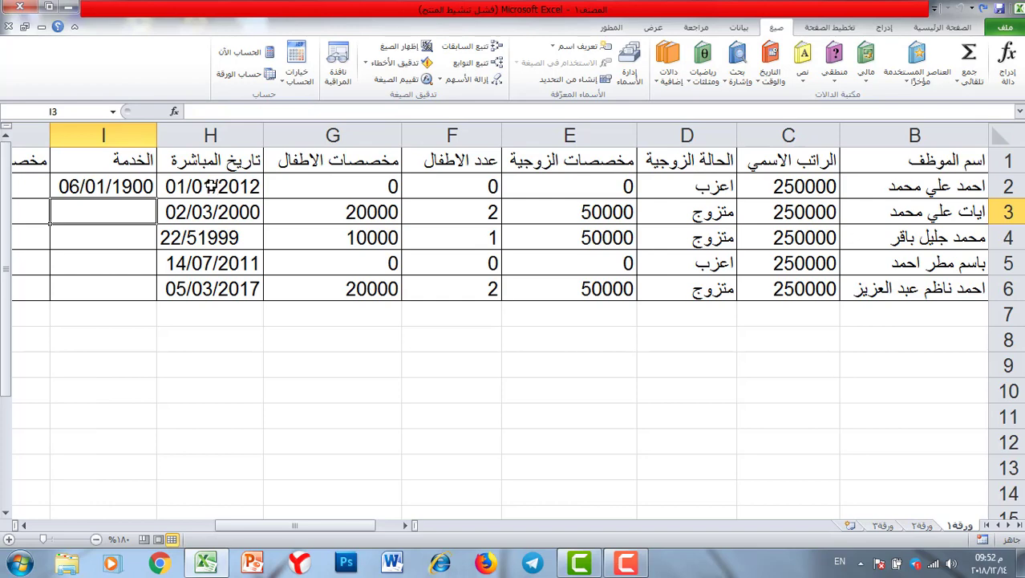
# Set the number format of I2 to General and fill the service formula down to I6
pyautogui.click(121, 185)
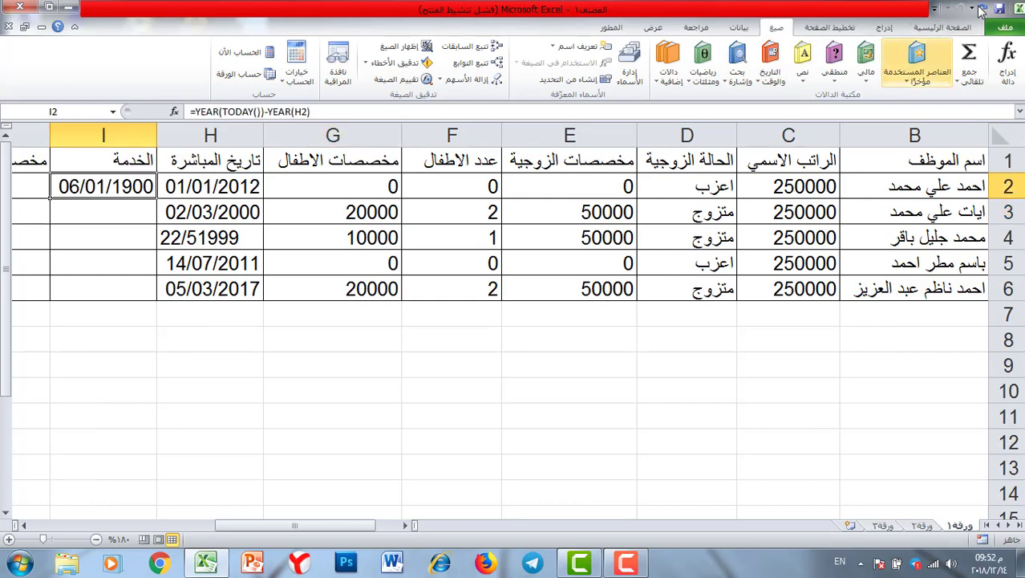
pyautogui.click(943, 27)
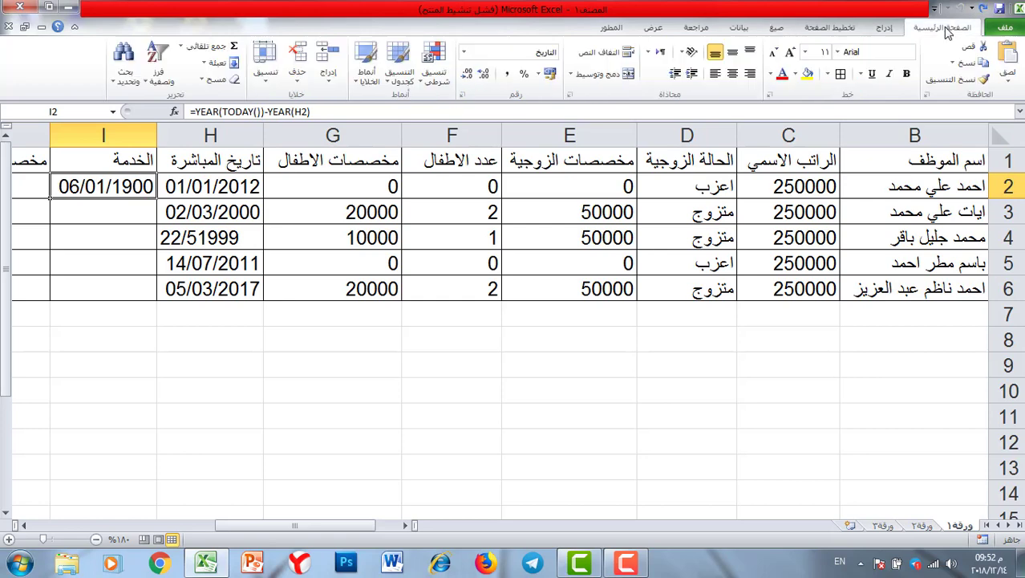
pyautogui.click(463, 52)
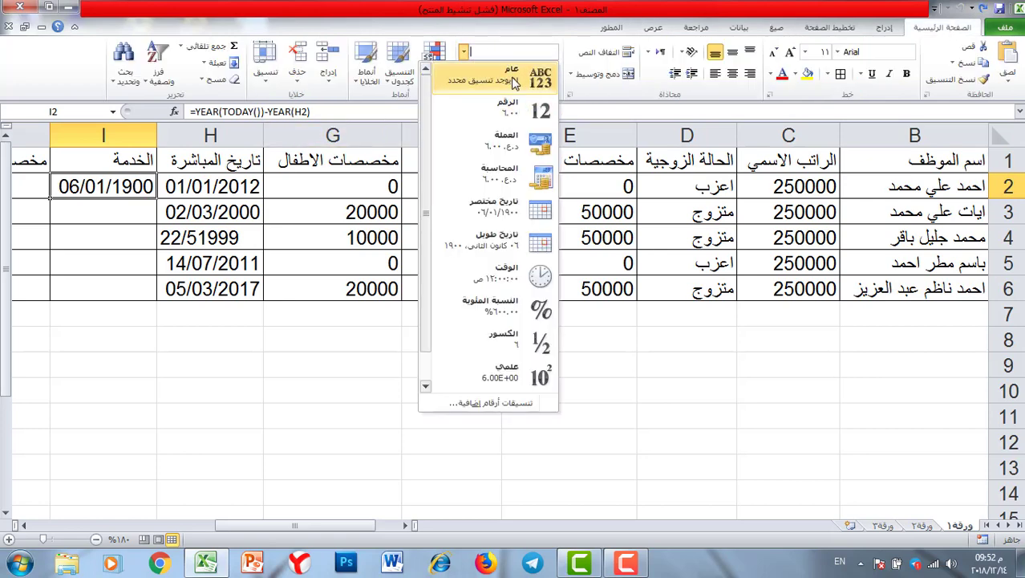
pyautogui.click(516, 80)
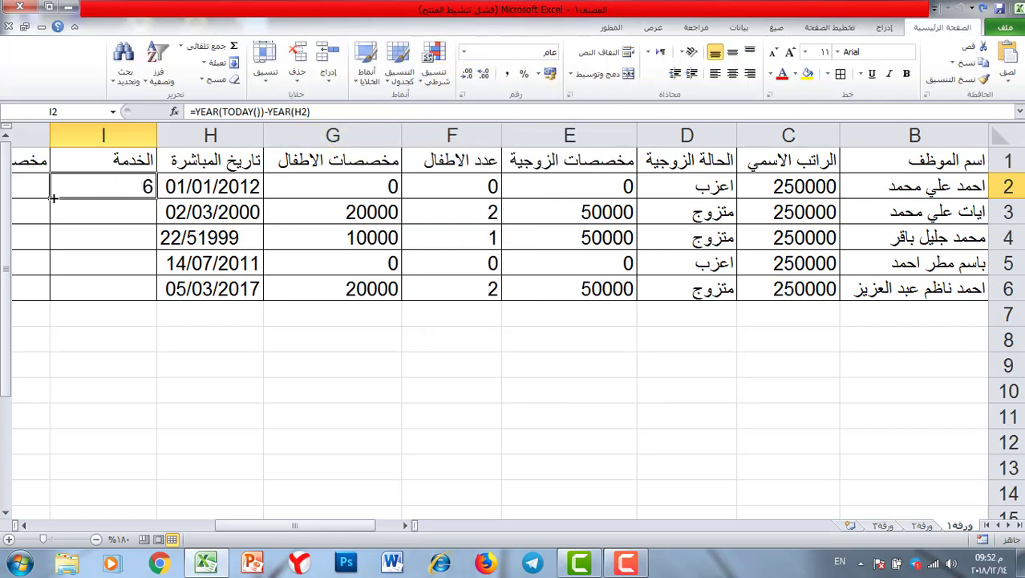
pyautogui.moveTo(51, 198); pyautogui.dragTo(60, 290)
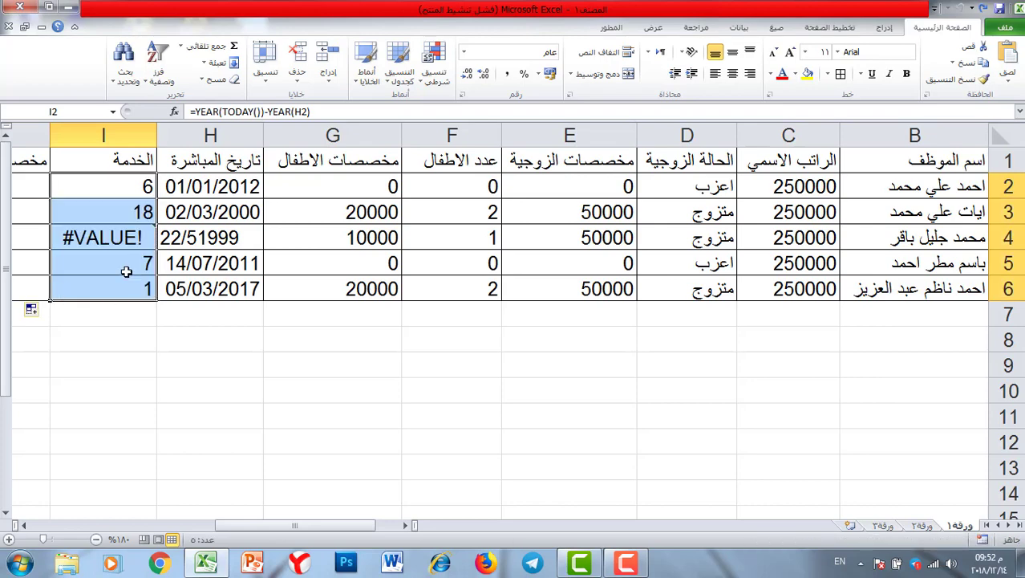
# Correct the employment start date in H4 to 22/5/1999
pyautogui.doubleClick(199, 239)
pyautogui.write('/')
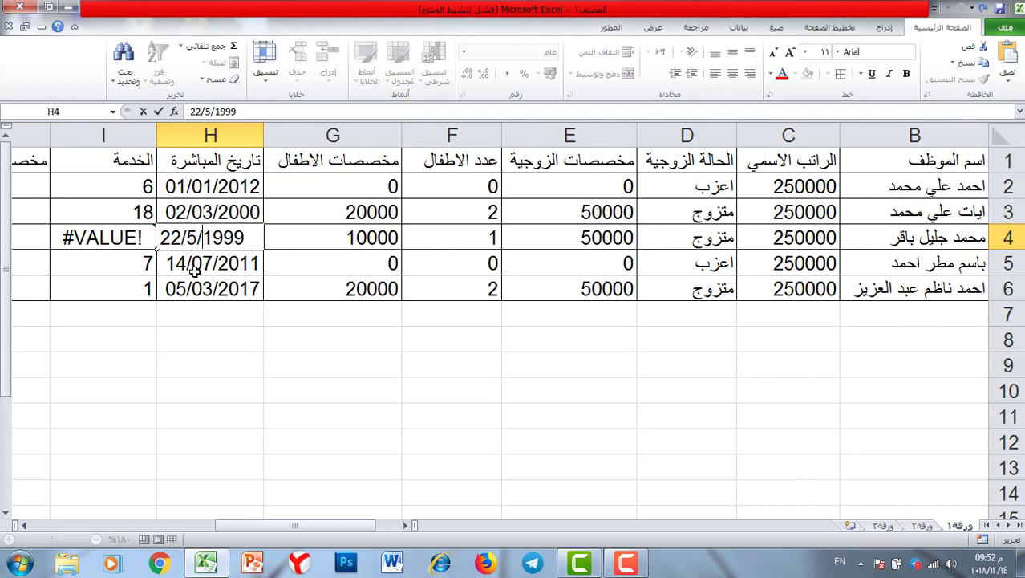
pyautogui.click(195, 271)
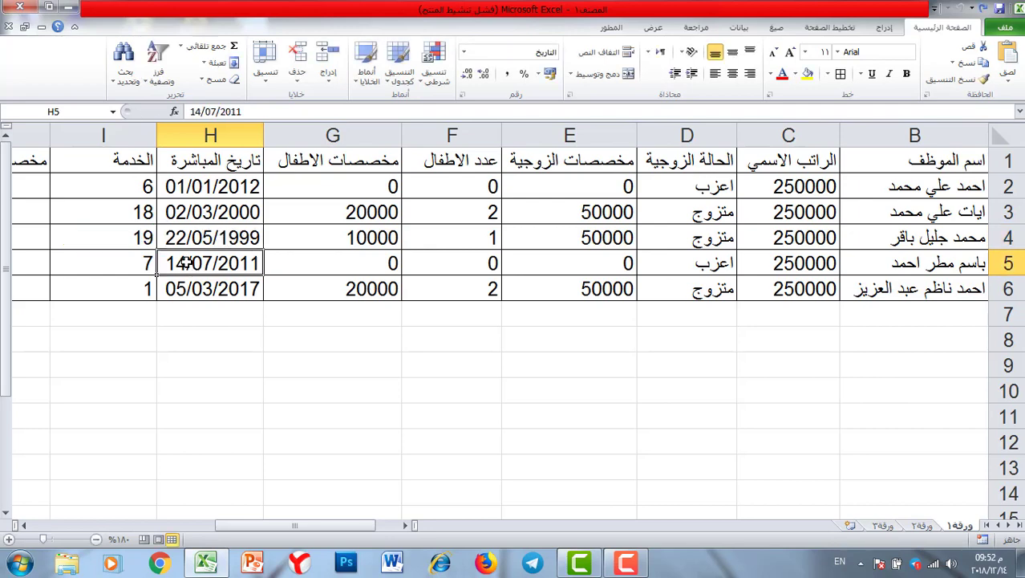
# Calculate the service allowance in J2 with =20000*I2 and fill the formula down to J6
pyautogui.click(24, 525)
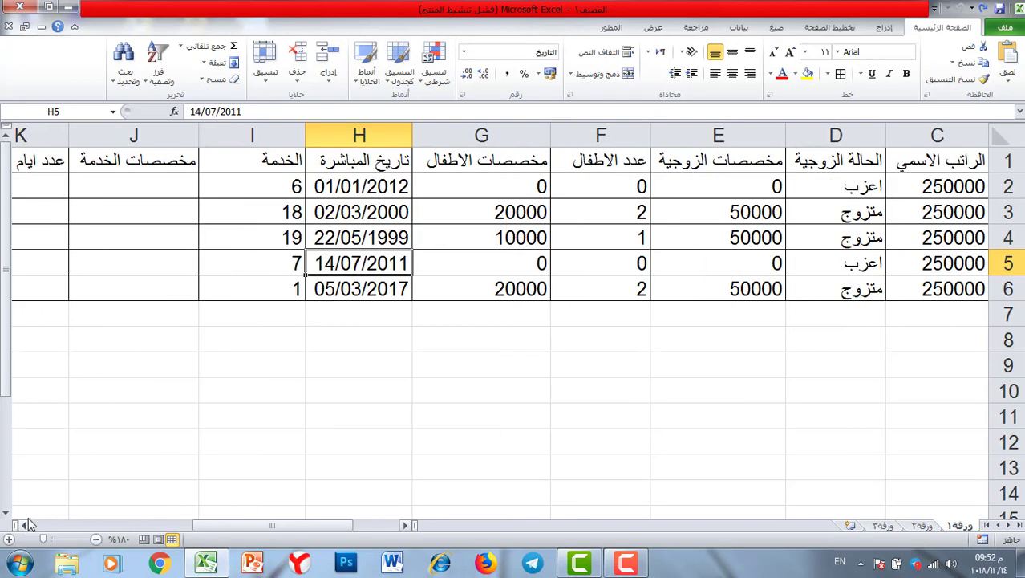
pyautogui.click(137, 180)
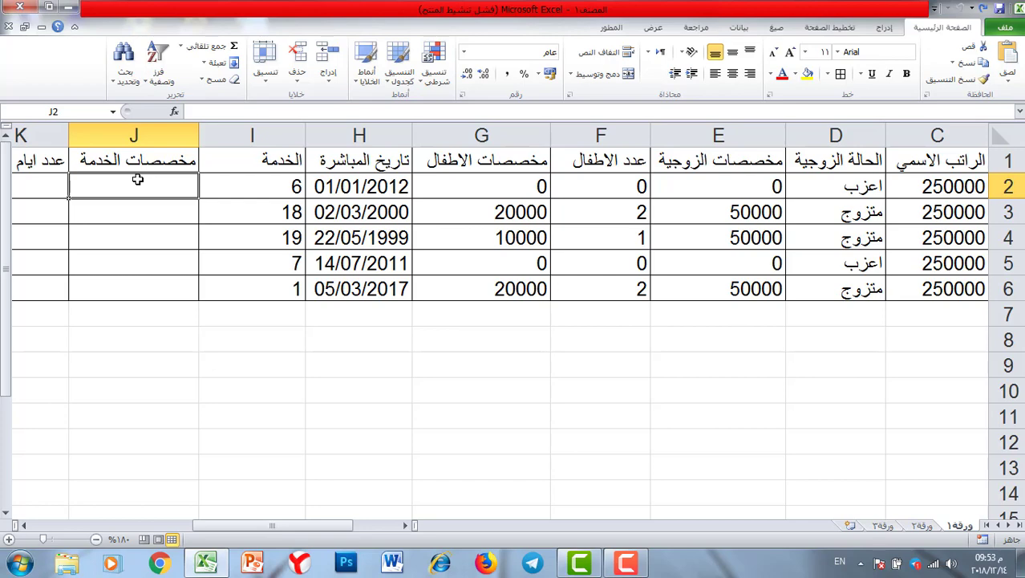
pyautogui.write('=2')
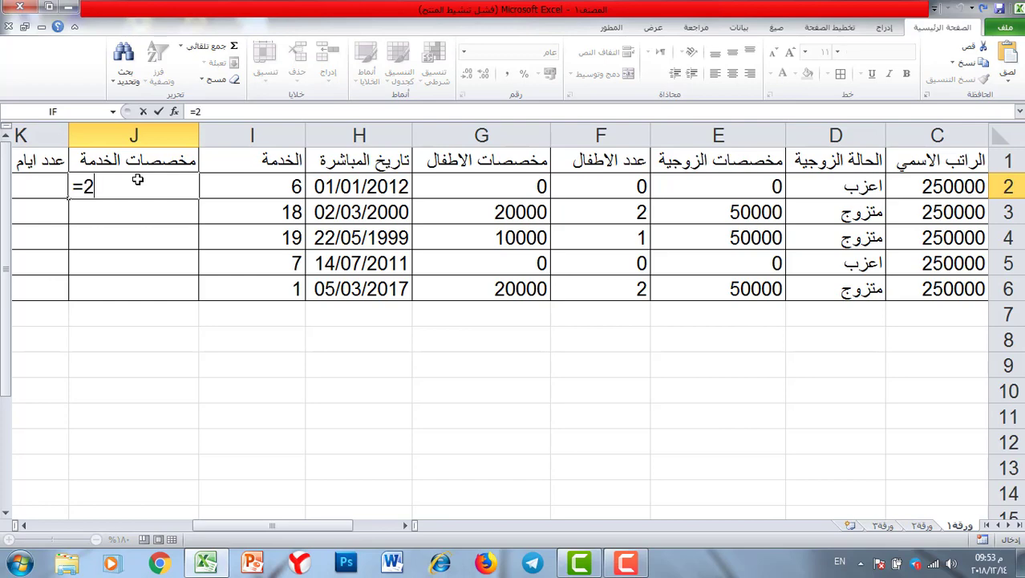
pyautogui.write('0000*')
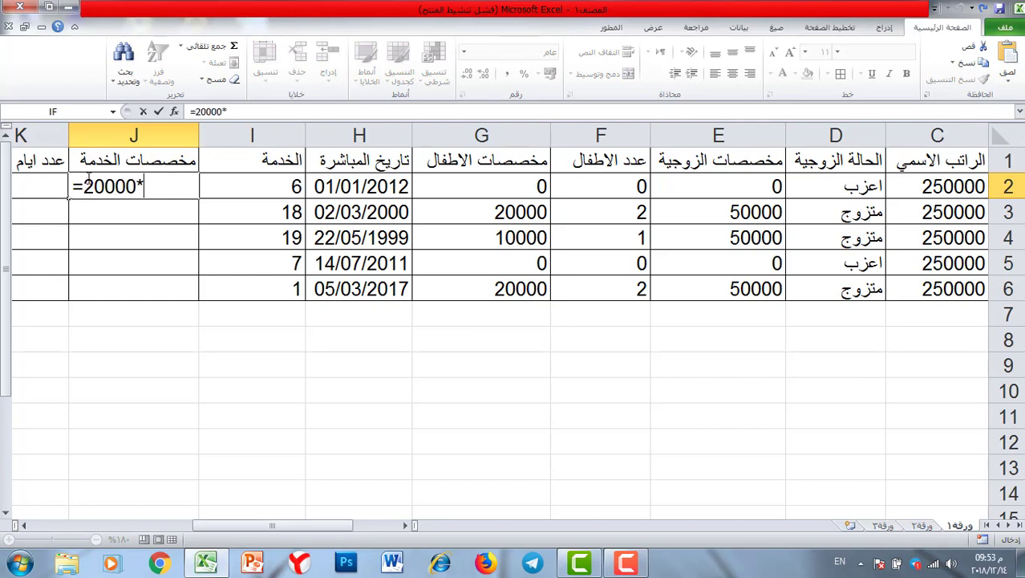
pyautogui.click(267, 185)
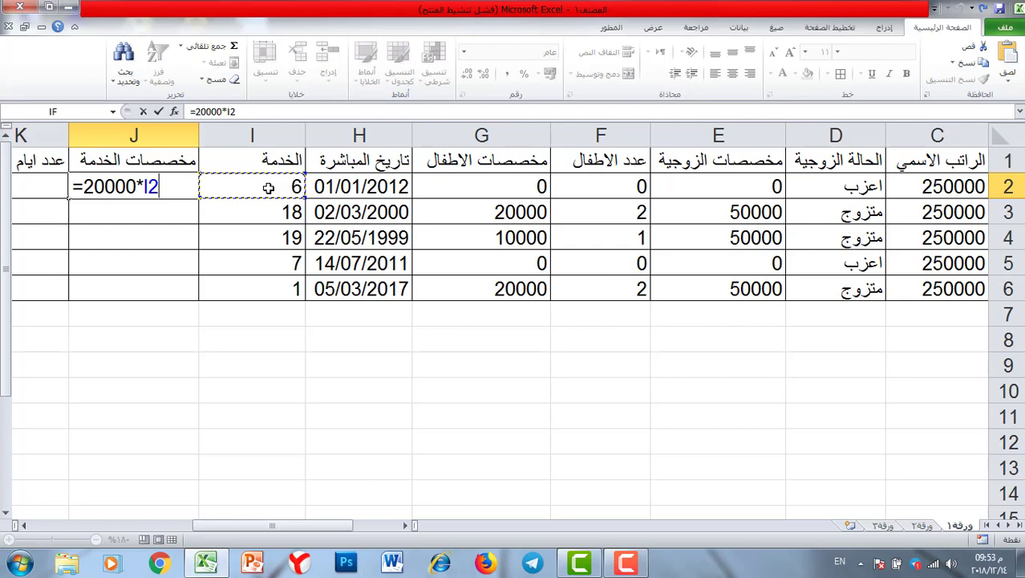
pyautogui.press('Return')
pyautogui.click(91, 195)
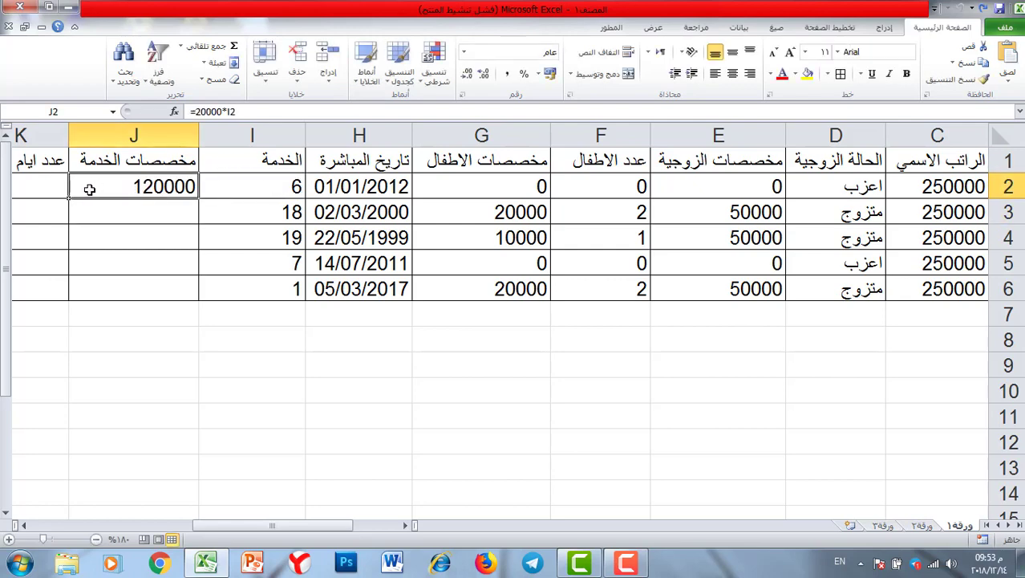
pyautogui.moveTo(69, 199); pyautogui.dragTo(74, 290)
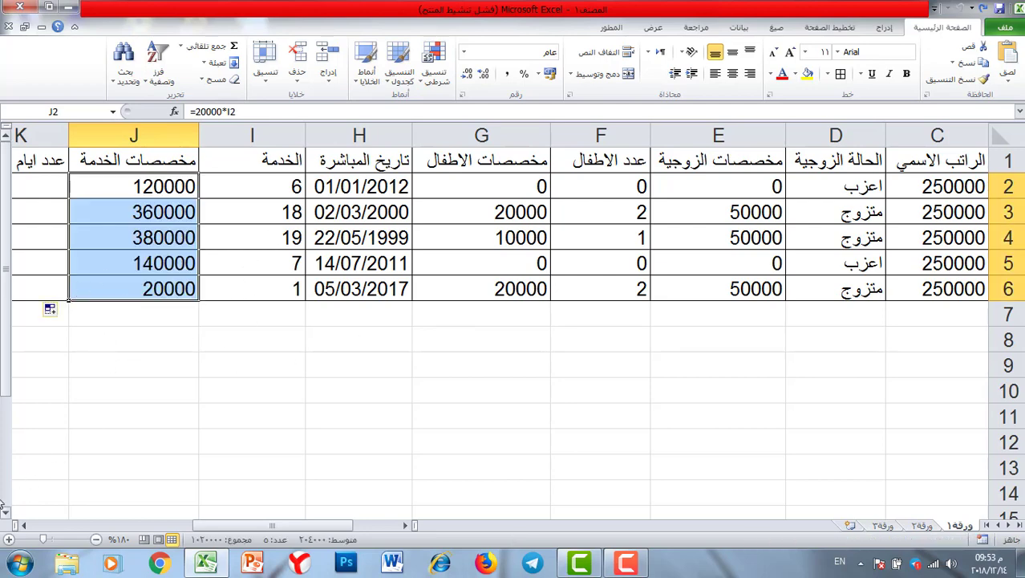
pyautogui.click(21, 525)
pyautogui.click(21, 525)
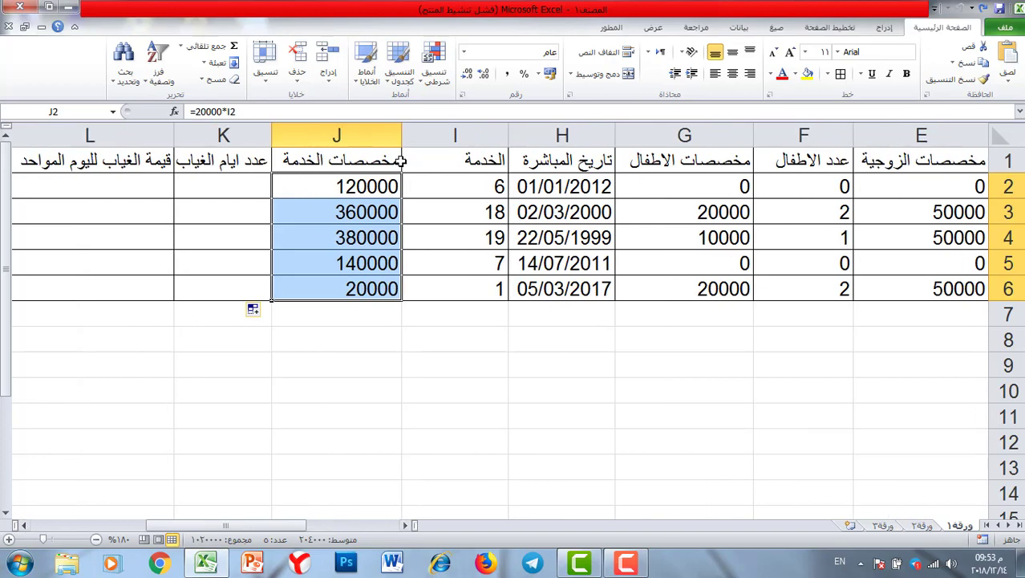
# Enter the employees' absence days in K2 to K6 as 0, 1, 2, 0 and 0
pyautogui.click(207, 178)
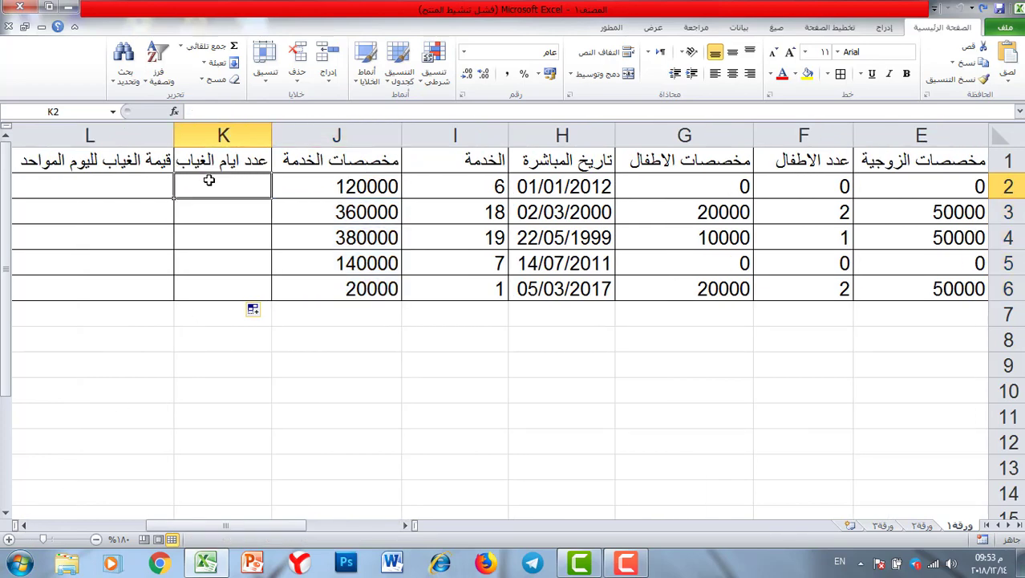
pyautogui.write('0')
pyautogui.press('Return')
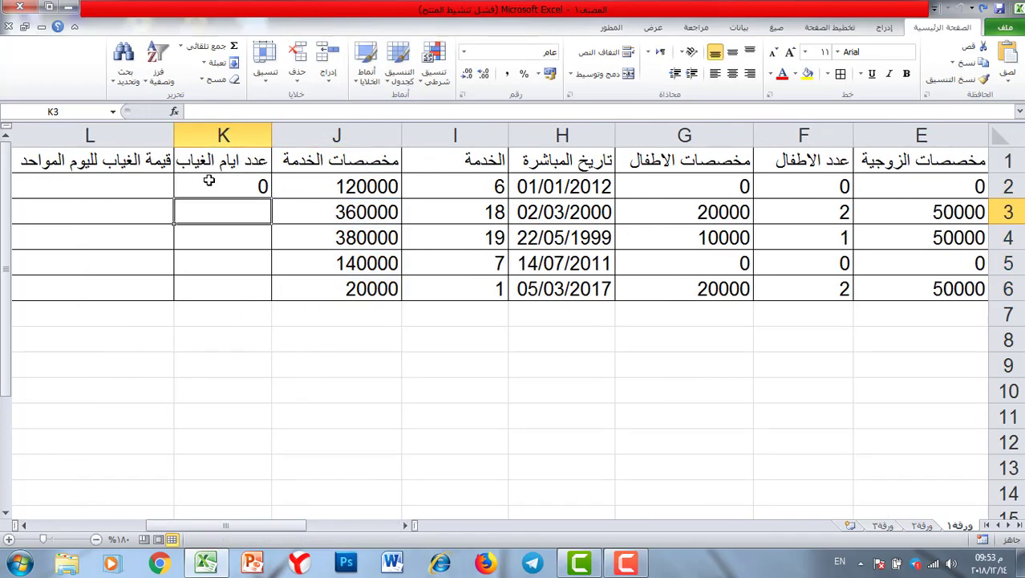
pyautogui.write('1')
pyautogui.press('Return')
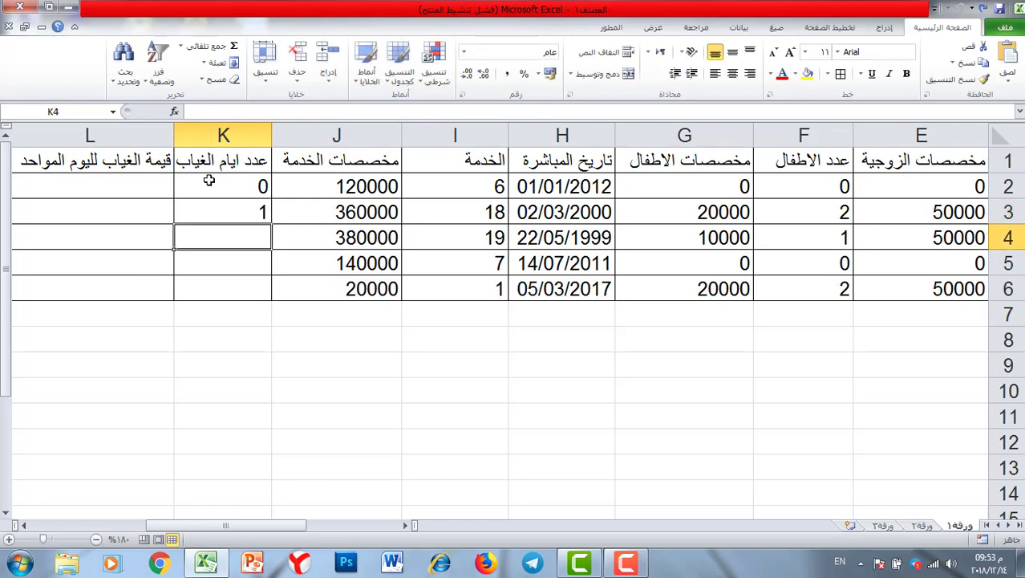
pyautogui.write('2')
pyautogui.press('Return')
pyautogui.write('0')
pyautogui.press('Return')
pyautogui.write('0')
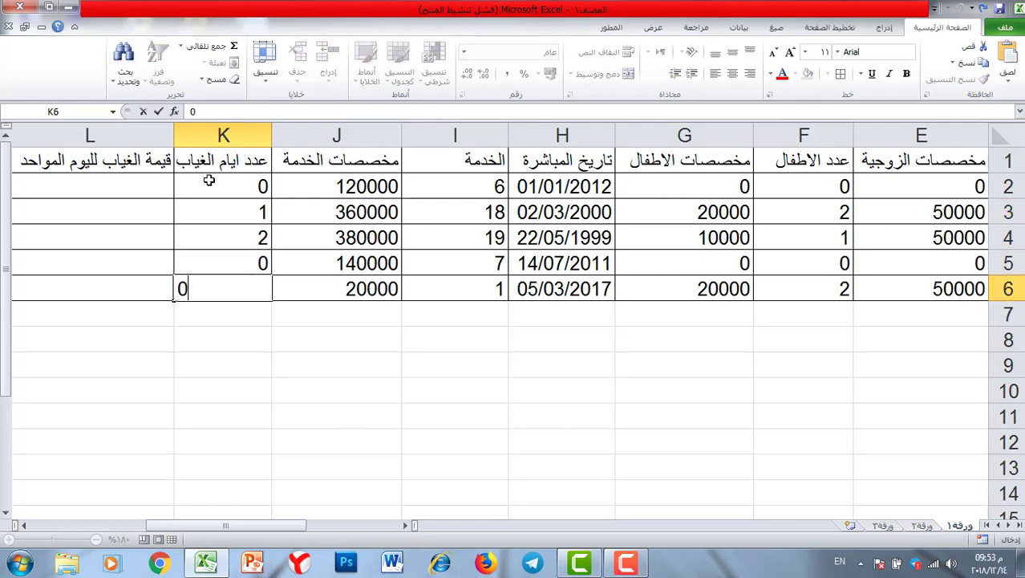
pyautogui.press('Return')
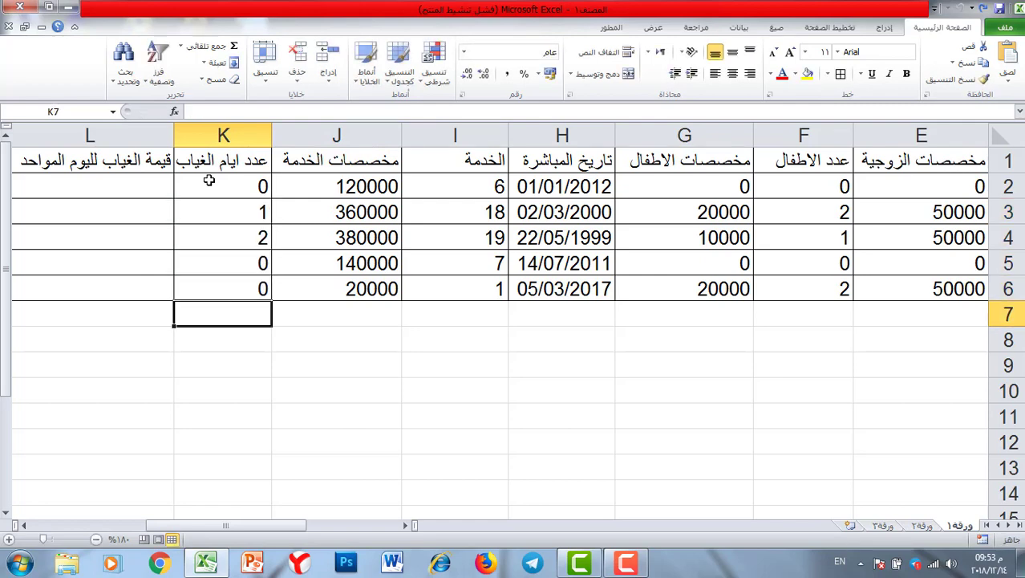
# Calculate the absence value in L2 with =K2*25000 and fill the formula down to L6
pyautogui.click(127, 183)
pyautogui.click(24, 524)
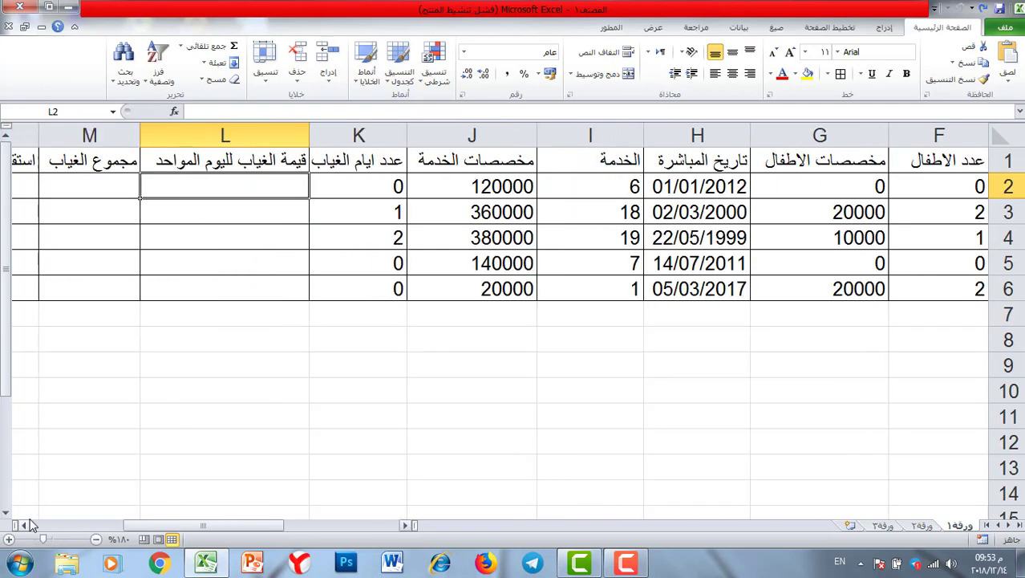
pyautogui.write('=')
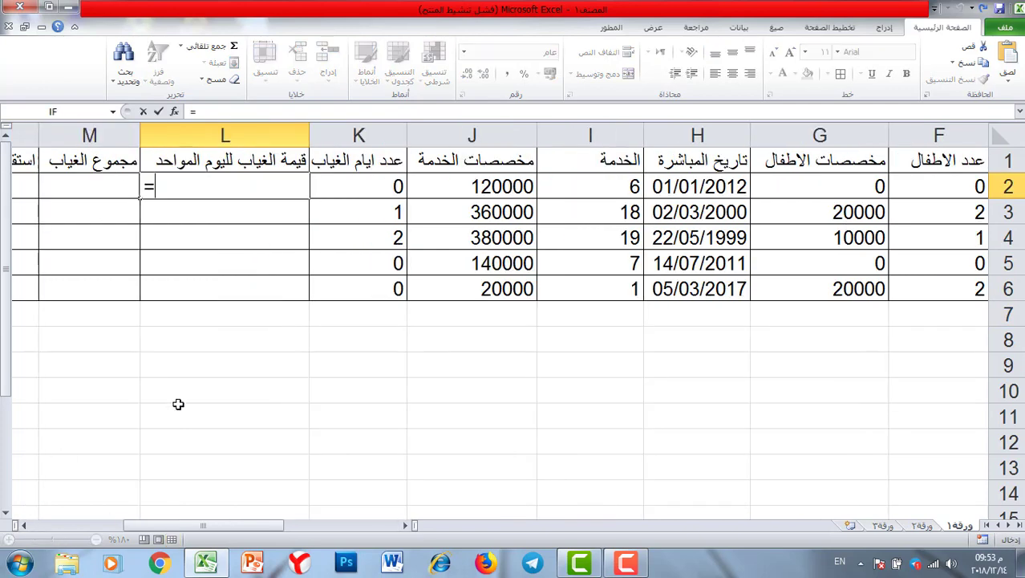
pyautogui.click(369, 186)
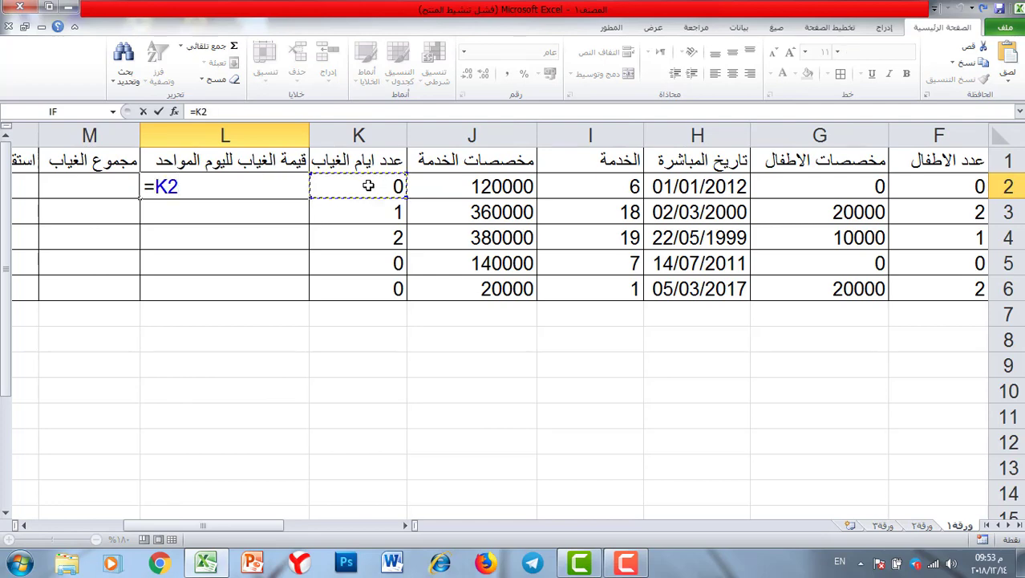
pyautogui.write('*25')
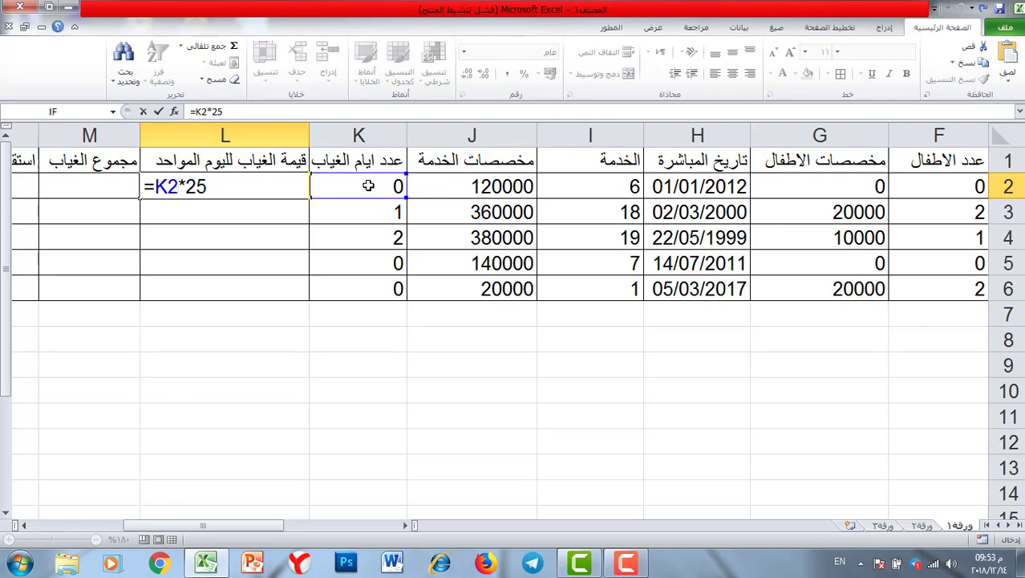
pyautogui.write('000')
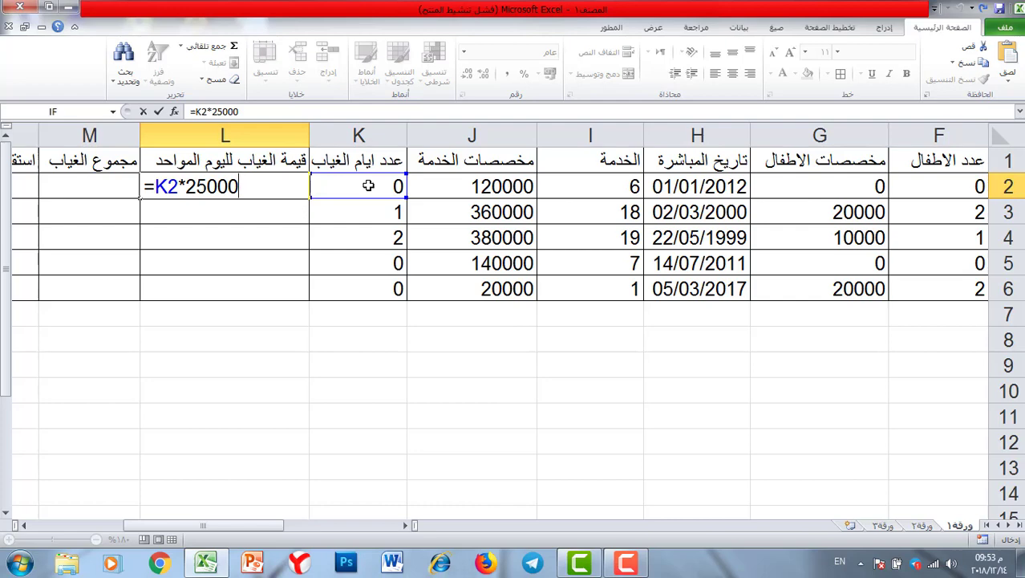
pyautogui.press('Return')
pyautogui.click(192, 180)
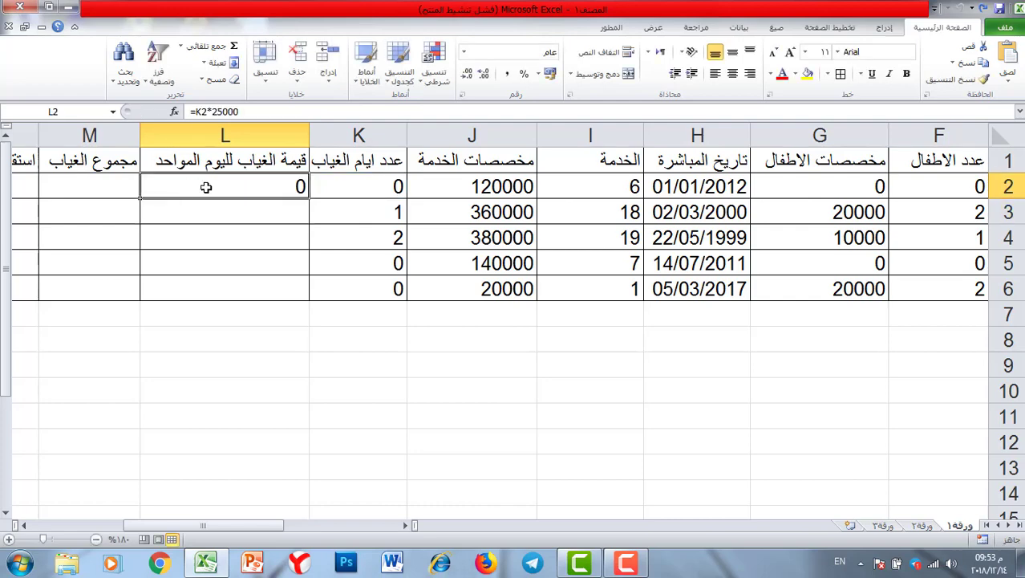
pyautogui.moveTo(142, 206); pyautogui.dragTo(155, 294)
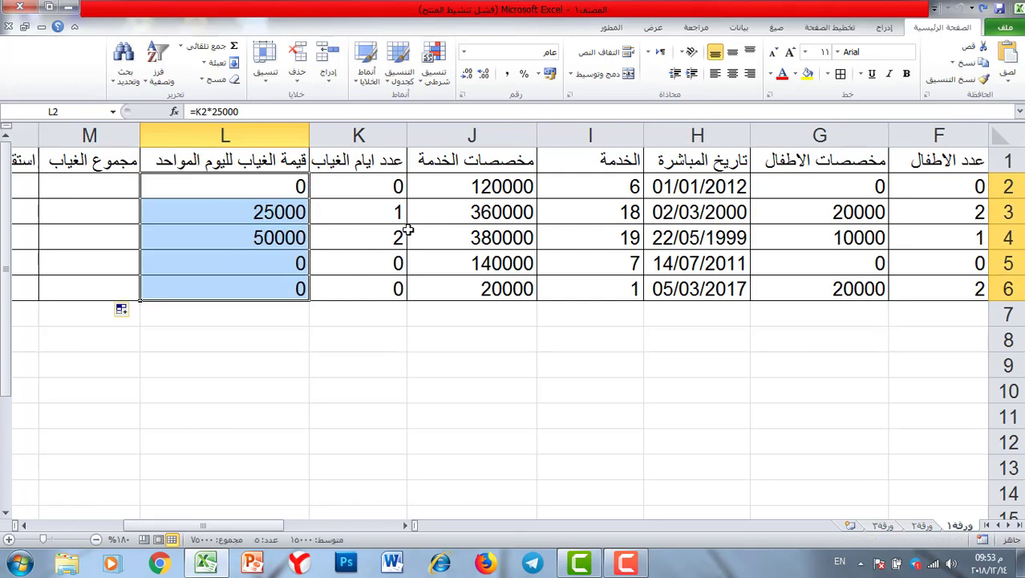
# Delete the مجموع الغياب column M and rename the header in L1 to استقطاع الغياب
pyautogui.click(268, 257)
pyautogui.rightClick(96, 134)
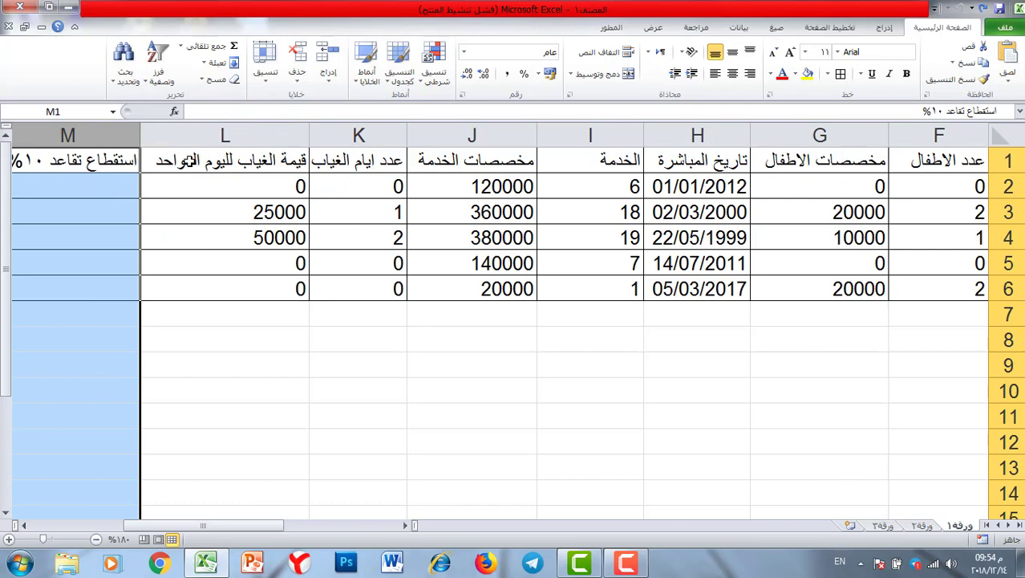
pyautogui.doubleClick(179, 160)
pyautogui.doubleClick(139, 170)
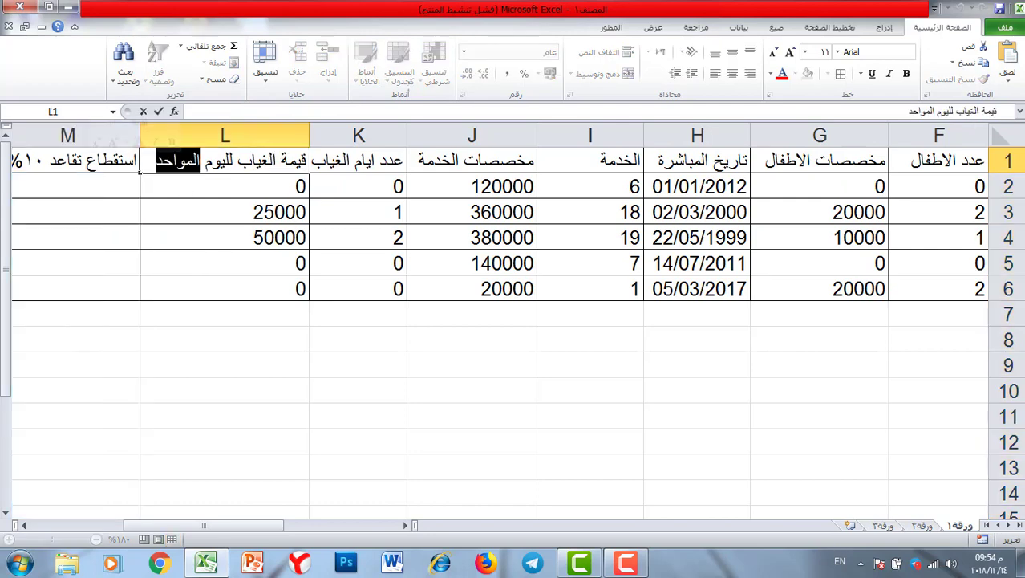
pyautogui.press('BackSpace')
pyautogui.press('BackSpace')
pyautogui.press('BackSpace')
pyautogui.press('BackSpace')
pyautogui.press('BackSpace')
pyautogui.press('BackSpace')
pyautogui.press('BackSpace')
pyautogui.press('BackSpace')
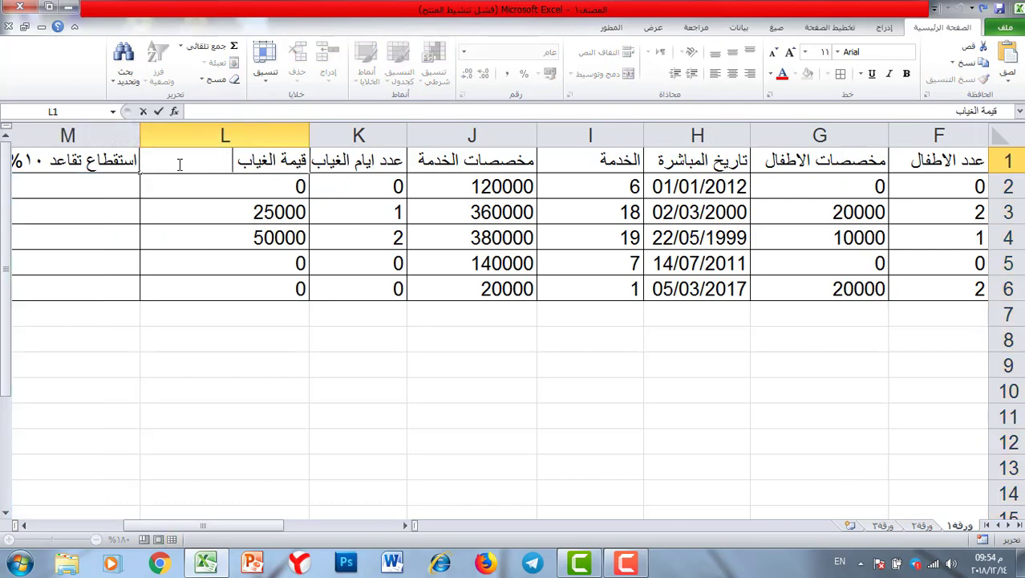
pyautogui.press('BackSpace')
pyautogui.press('BackSpace')
pyautogui.press('BackSpace')
pyautogui.press('BackSpace')
pyautogui.press('BackSpace')
pyautogui.press('BackSpace')
pyautogui.press('BackSpace')
pyautogui.press('BackSpace')
pyautogui.press('BackSpace')
pyautogui.press('BackSpace')
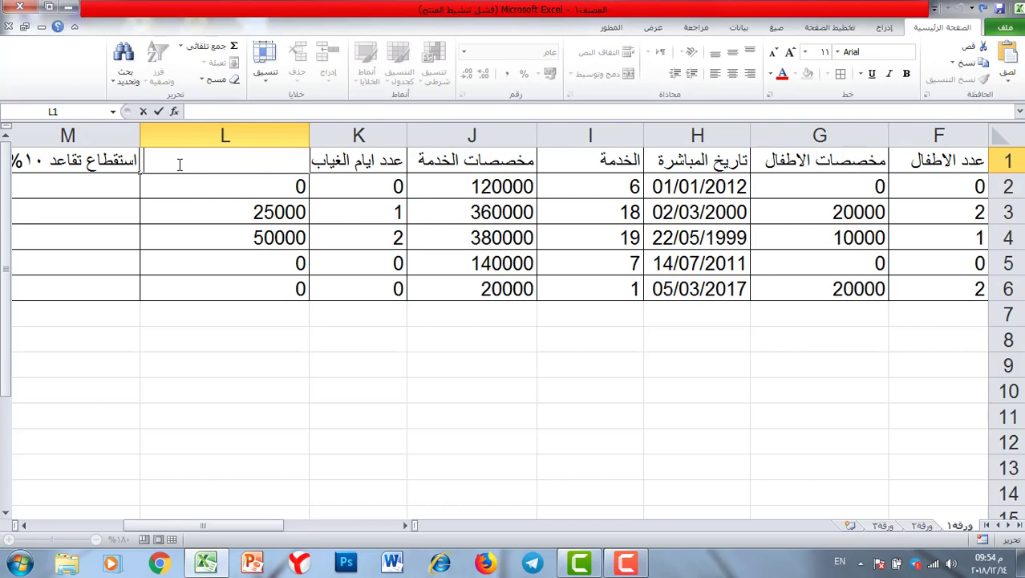
pyautogui.hotkey('alt', 'shift')
pyautogui.write('استقطاع الغياب')
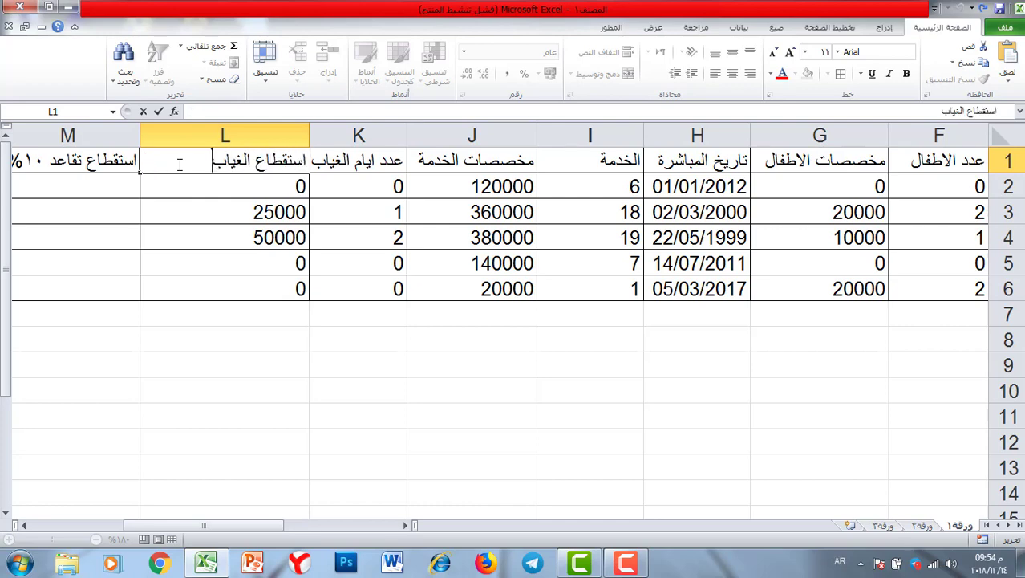
pyautogui.press('Return')
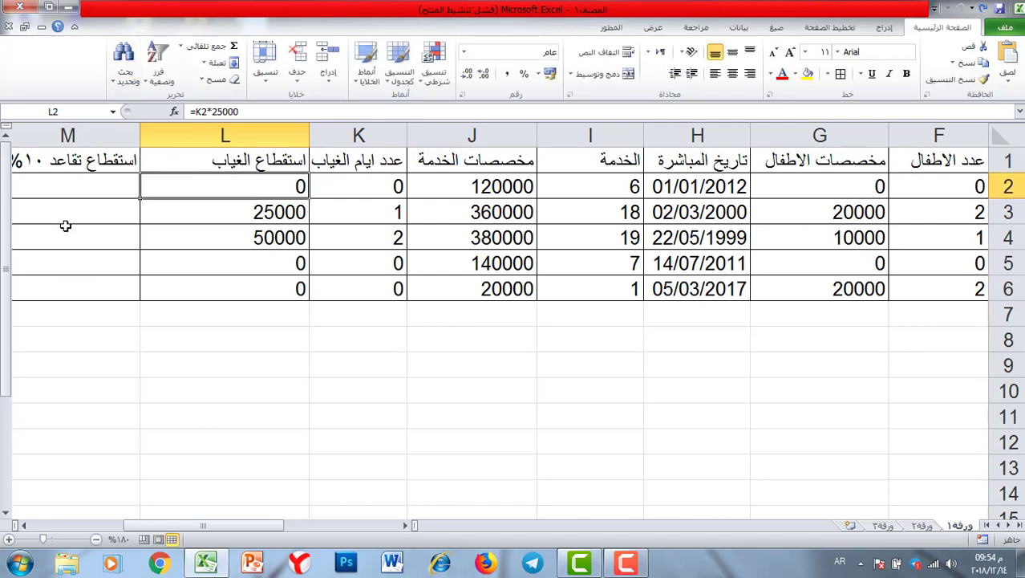
# Calculate the 10% pension deduction in M2 with =10%*C2 and fill the formula down to M6
pyautogui.click(27, 526)
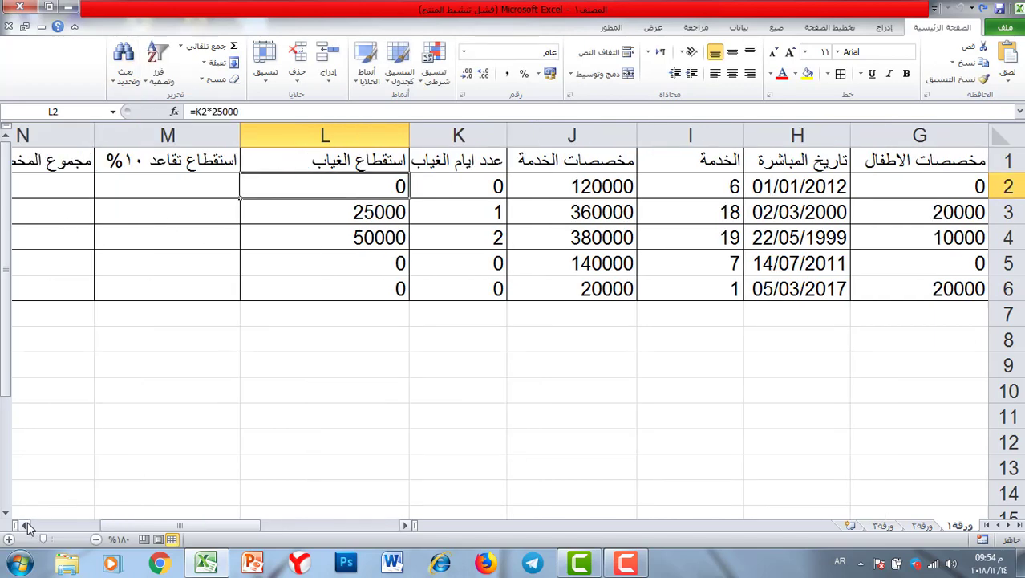
pyautogui.click(27, 525)
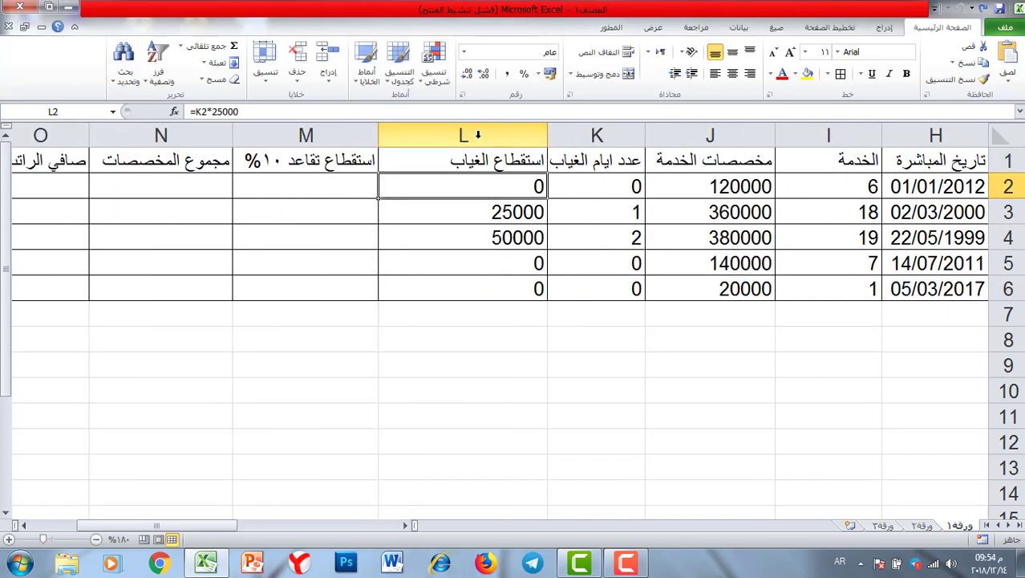
pyautogui.click(301, 193)
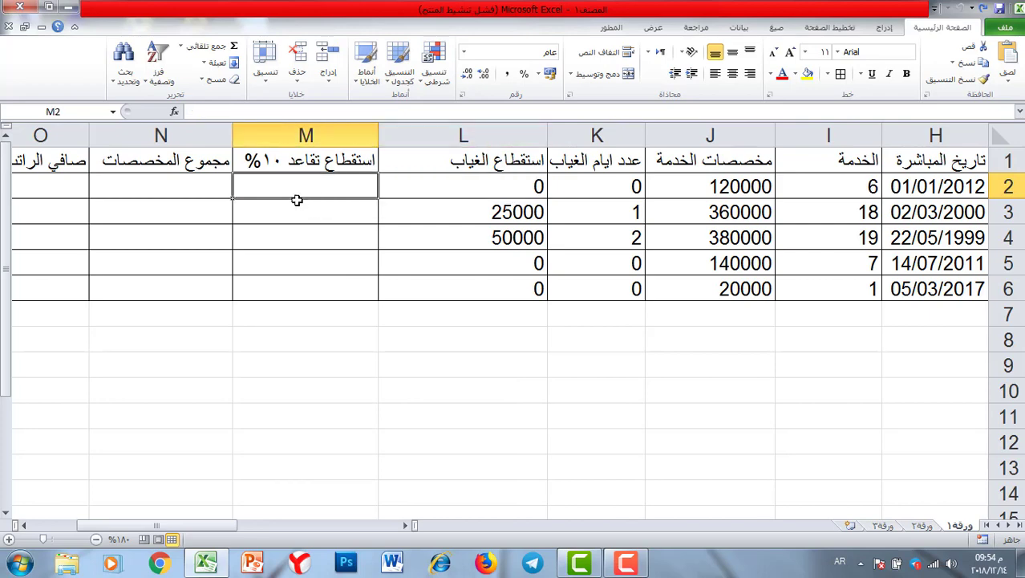
pyautogui.write('=')
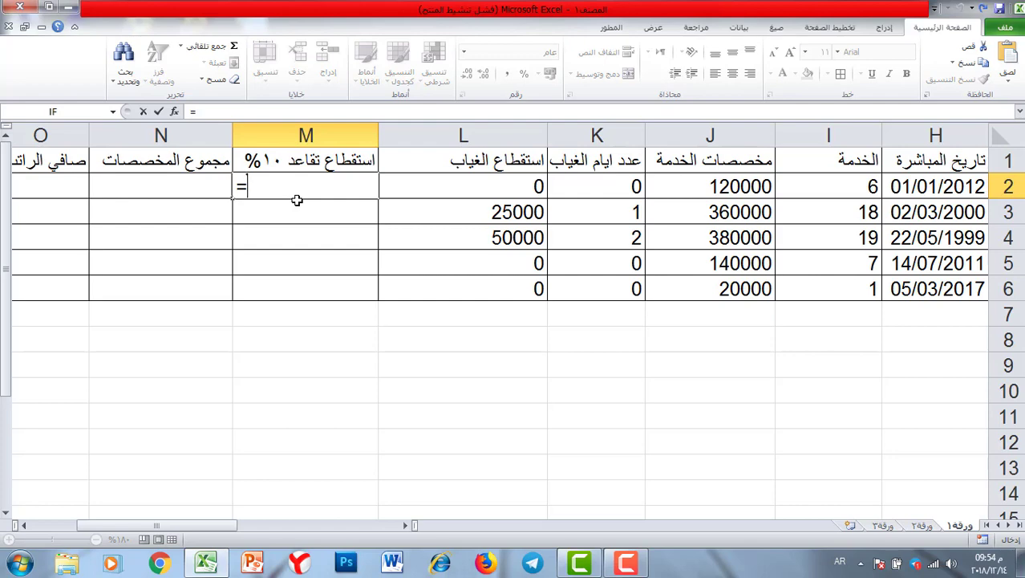
pyautogui.write('10%*')
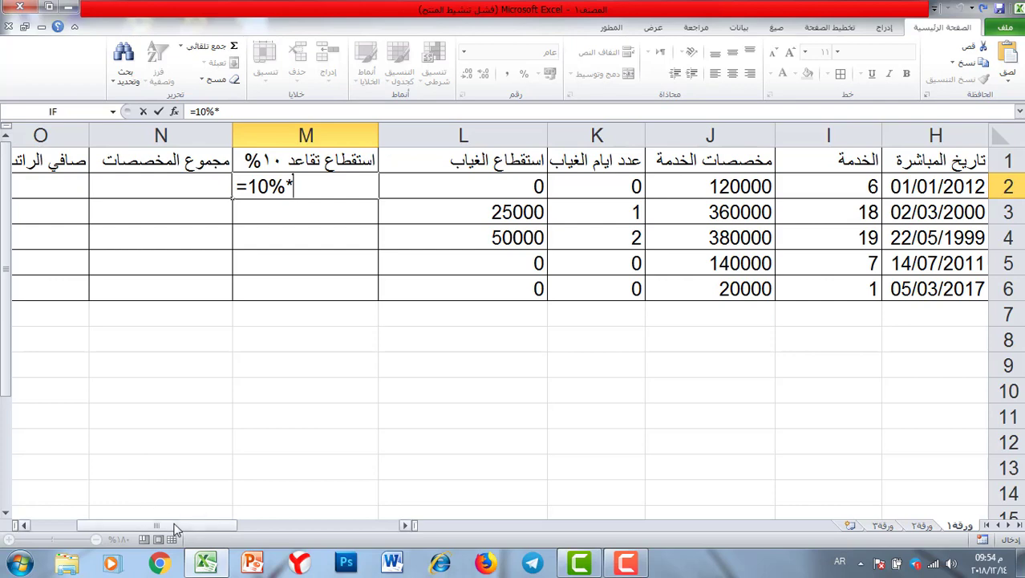
pyautogui.moveTo(183, 526); pyautogui.dragTo(205, 523)
pyautogui.click(780, 190)
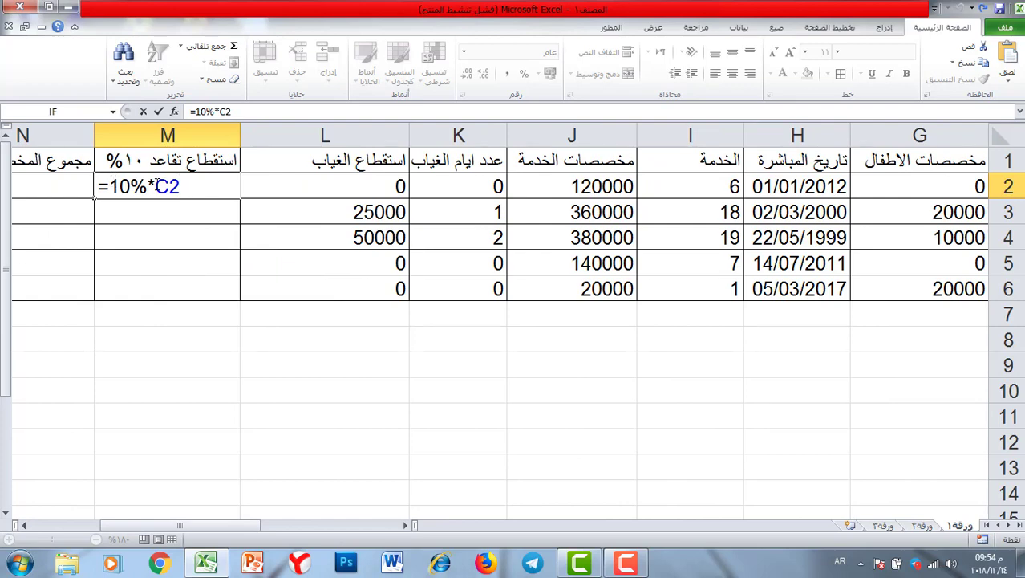
pyautogui.press('Return')
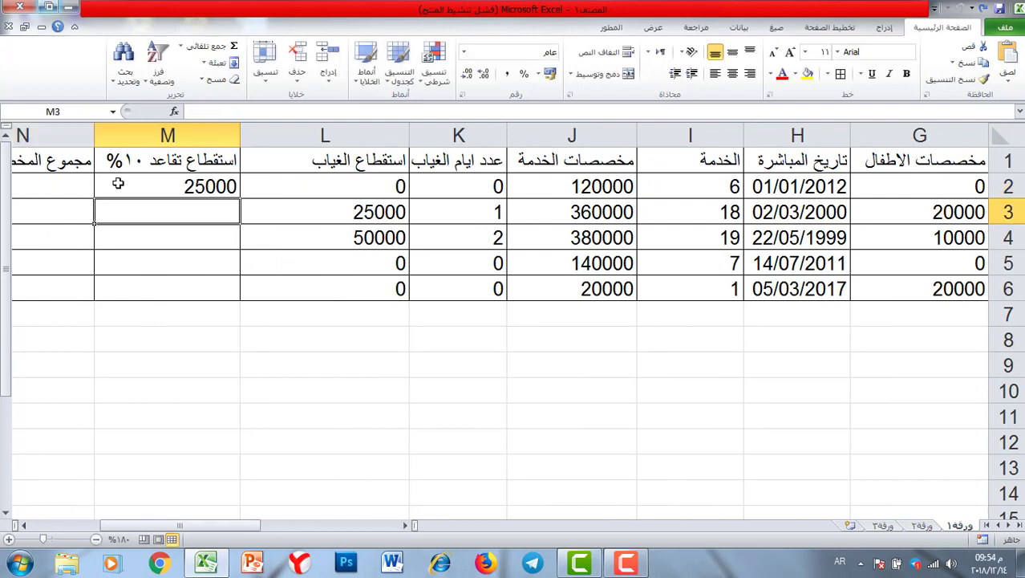
pyautogui.click(121, 192)
pyautogui.moveTo(97, 199); pyautogui.dragTo(115, 295)
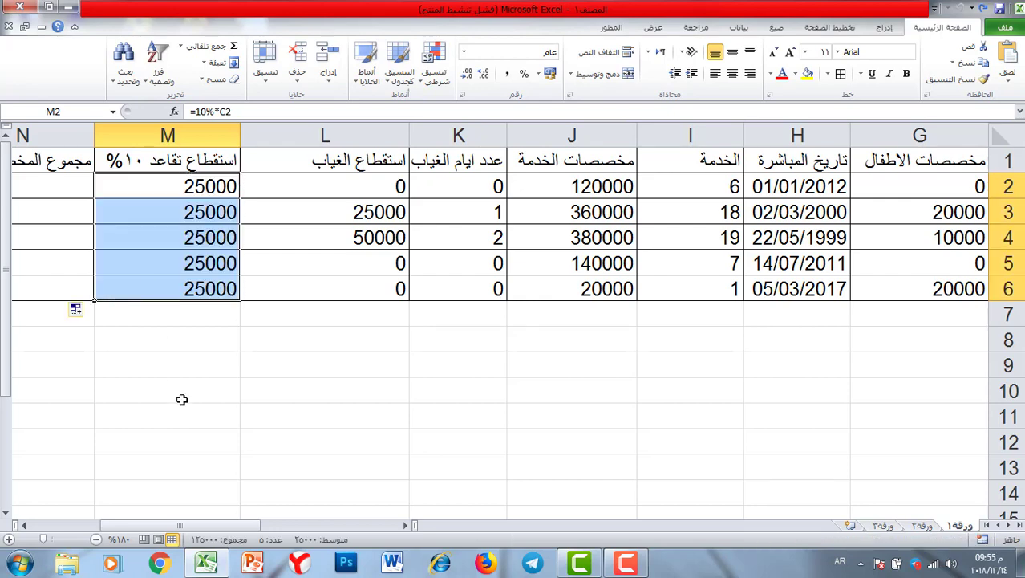
# Shade the base salary column, C1 to C6, with a light olive green fill
pyautogui.moveTo(180, 527); pyautogui.dragTo(365, 533)
pyautogui.click(159, 182)
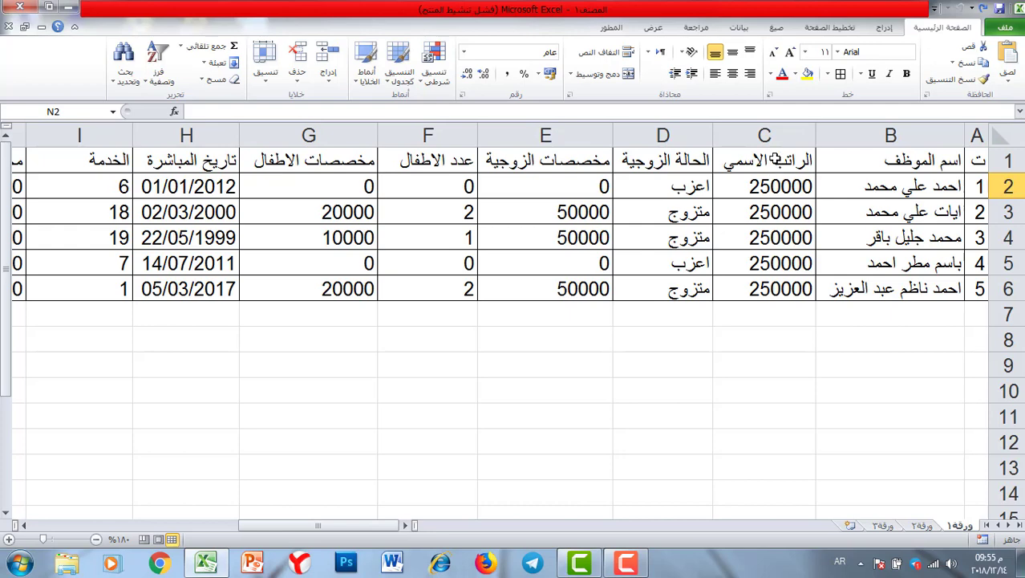
pyautogui.moveTo(774, 160); pyautogui.dragTo(782, 286)
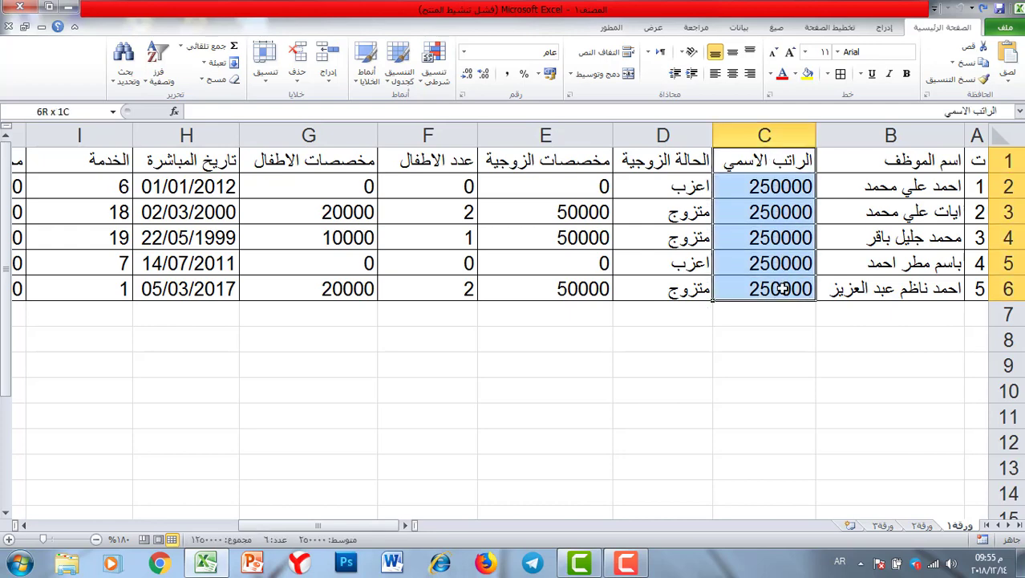
pyautogui.click(796, 73)
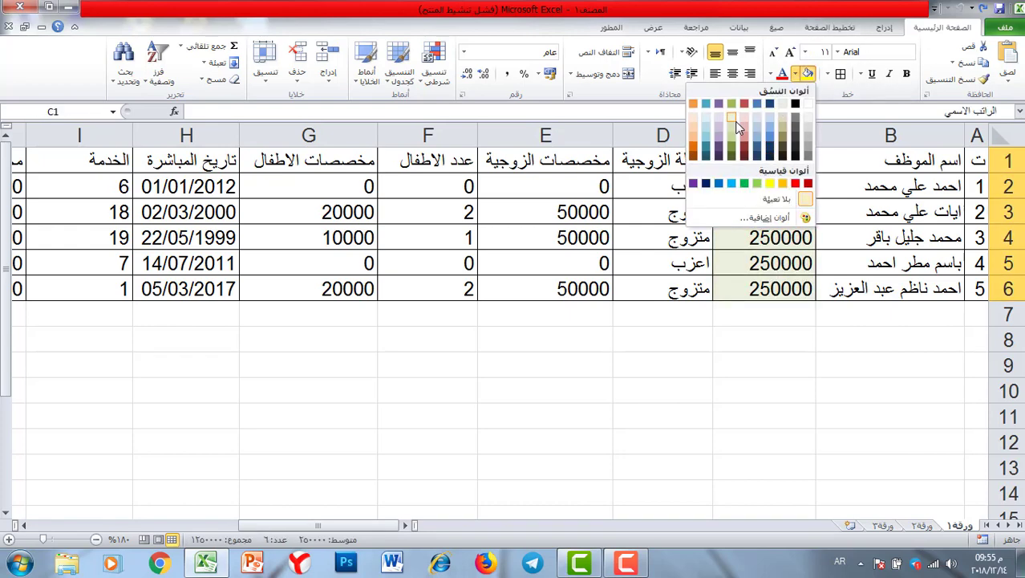
pyautogui.click(770, 117)
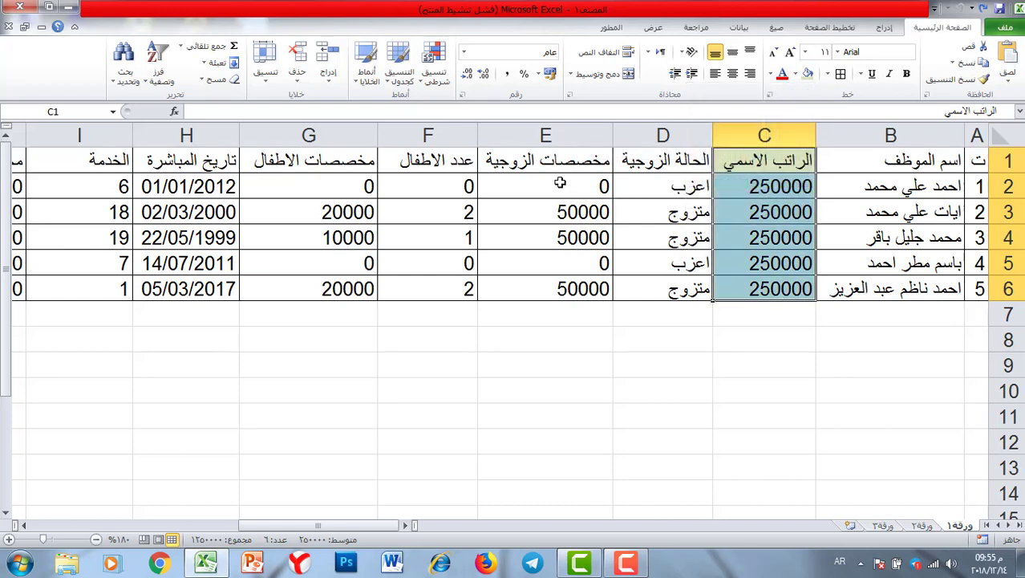
# Apply the same green fill to the marital allowances in E1:E6 and the children's allowances in G1:G6
pyautogui.moveTo(548, 160); pyautogui.dragTo(556, 288)
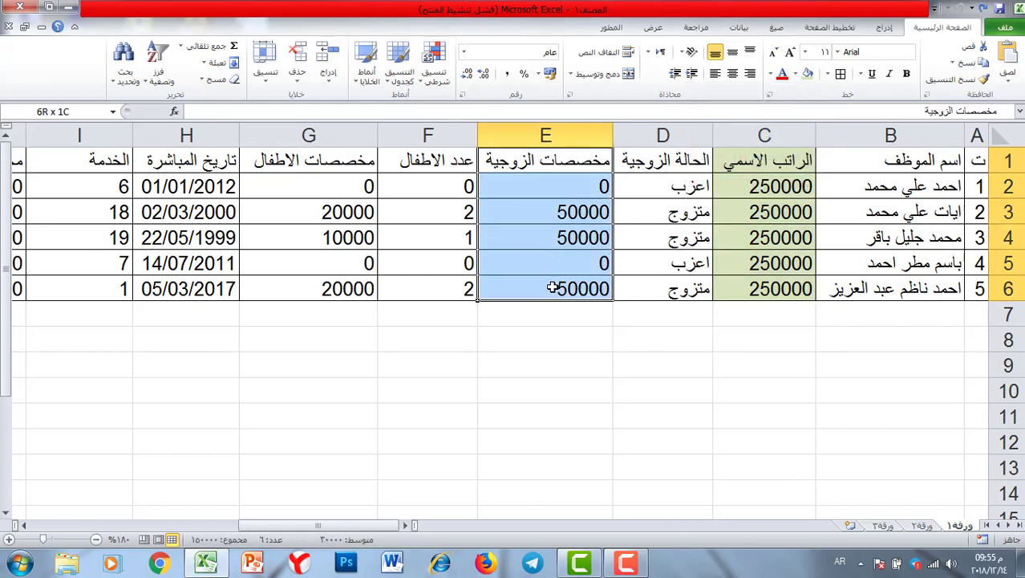
pyautogui.click(808, 75)
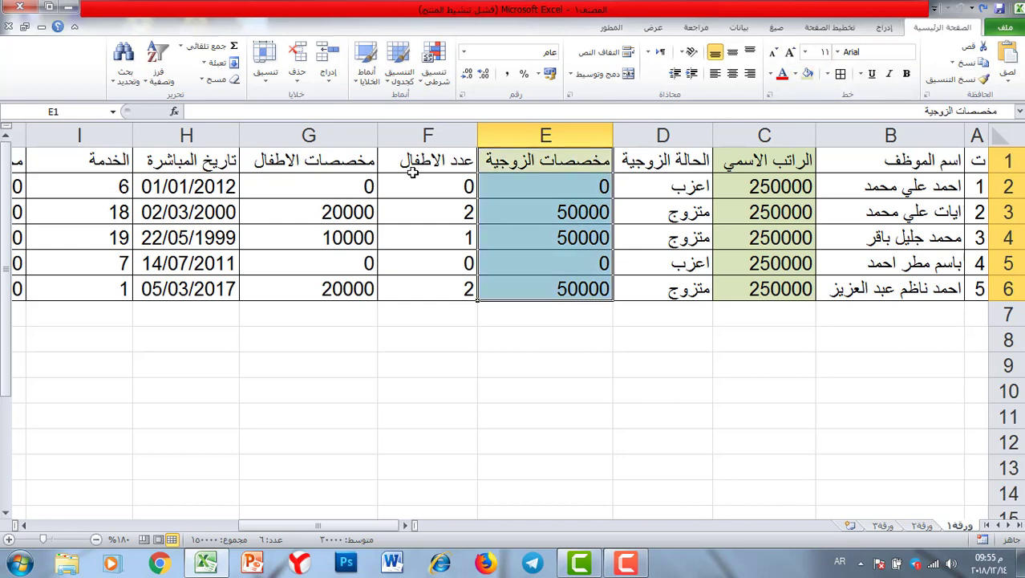
pyautogui.moveTo(333, 161); pyautogui.dragTo(321, 288)
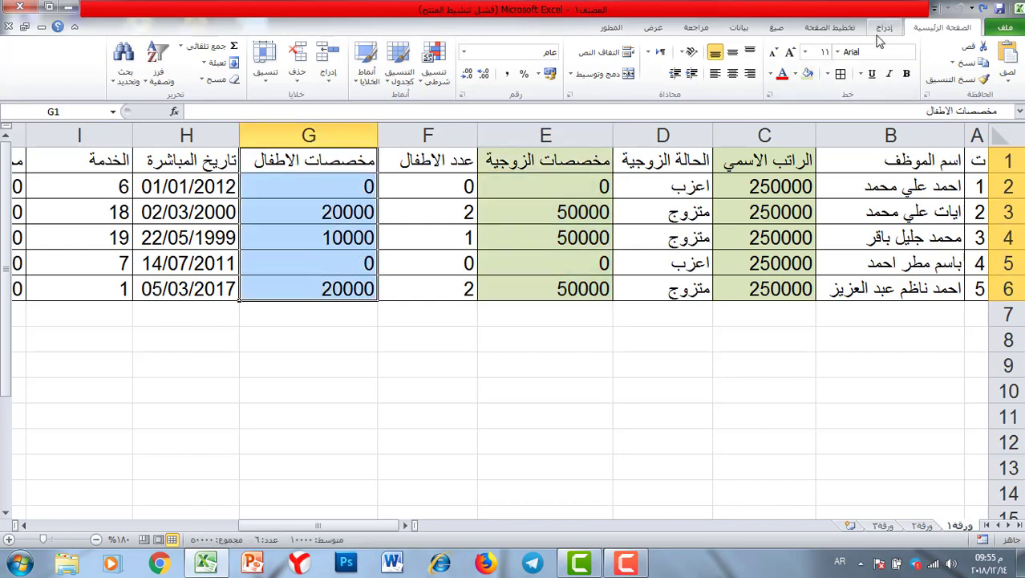
pyautogui.click(808, 75)
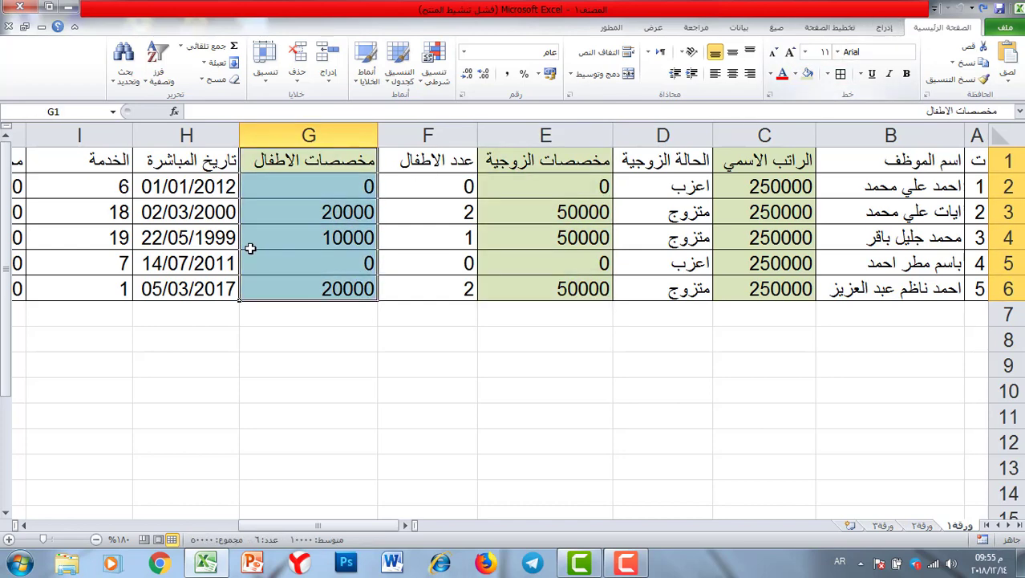
pyautogui.click(32, 525)
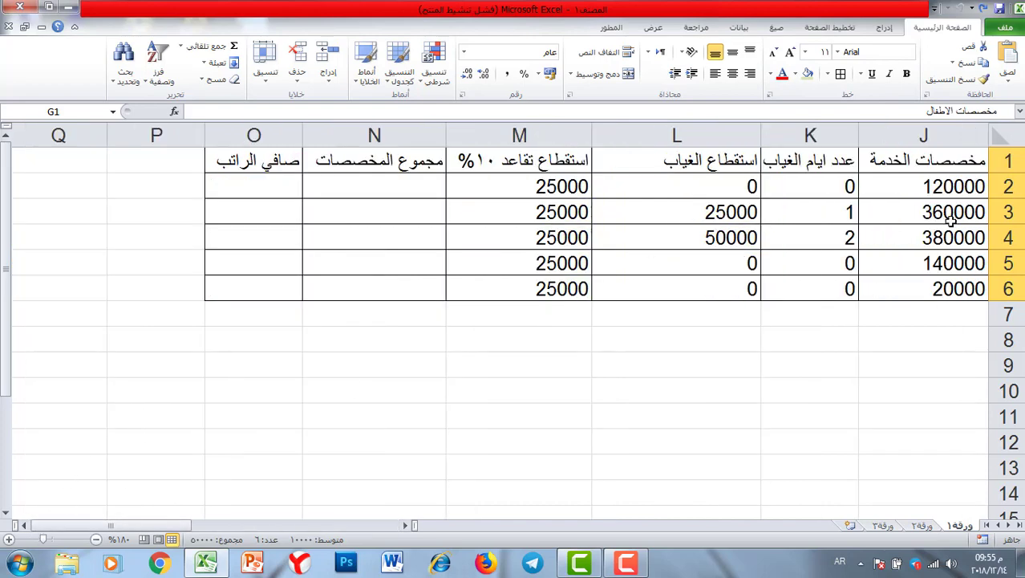
# Shade the service allowances in J1:J6 light olive green and the absence and pension deductions in L1:M6 light red
pyautogui.moveTo(939, 160); pyautogui.dragTo(939, 286)
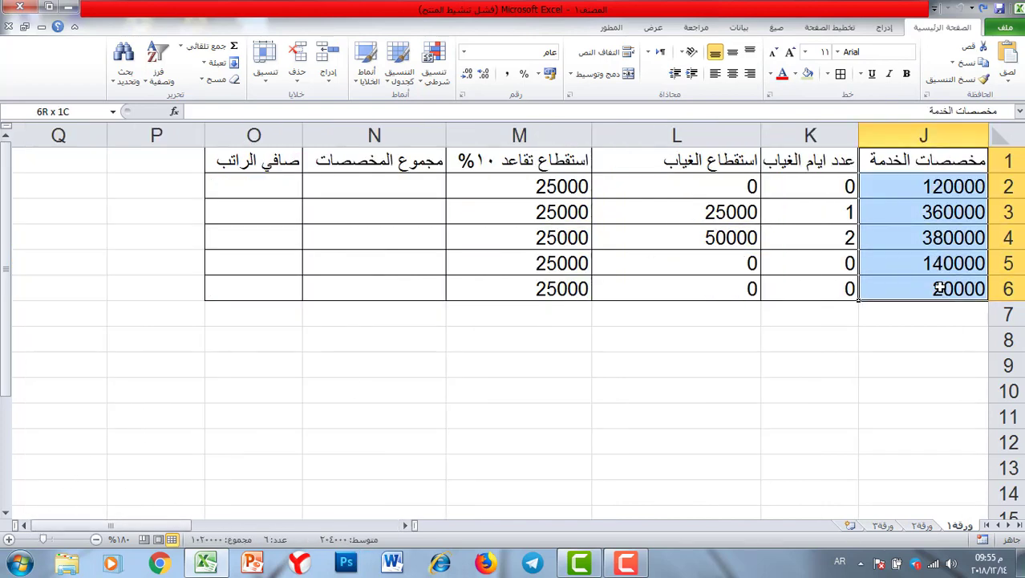
pyautogui.click(808, 75)
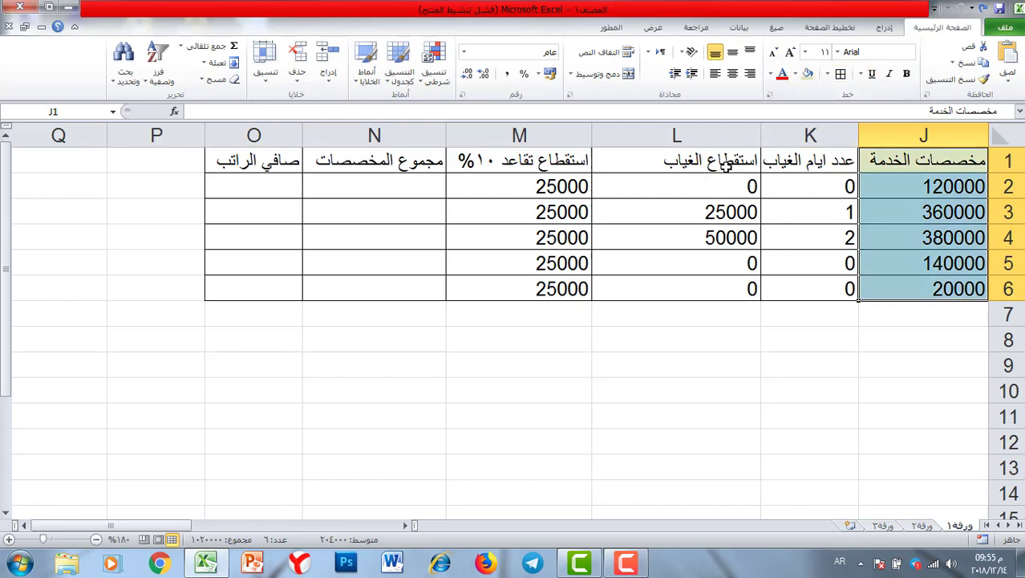
pyautogui.moveTo(707, 159); pyautogui.dragTo(708, 287)
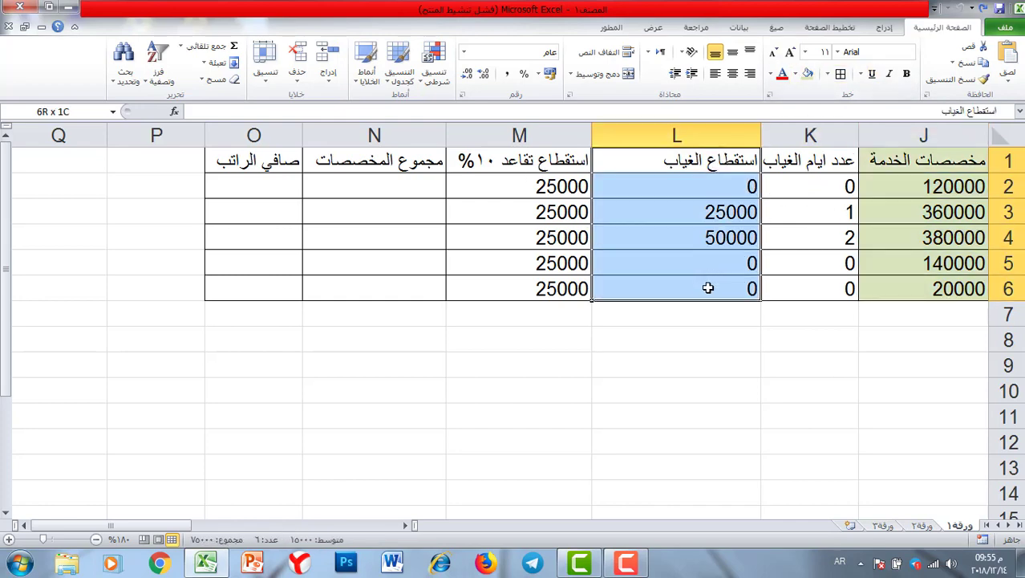
pyautogui.click(795, 74)
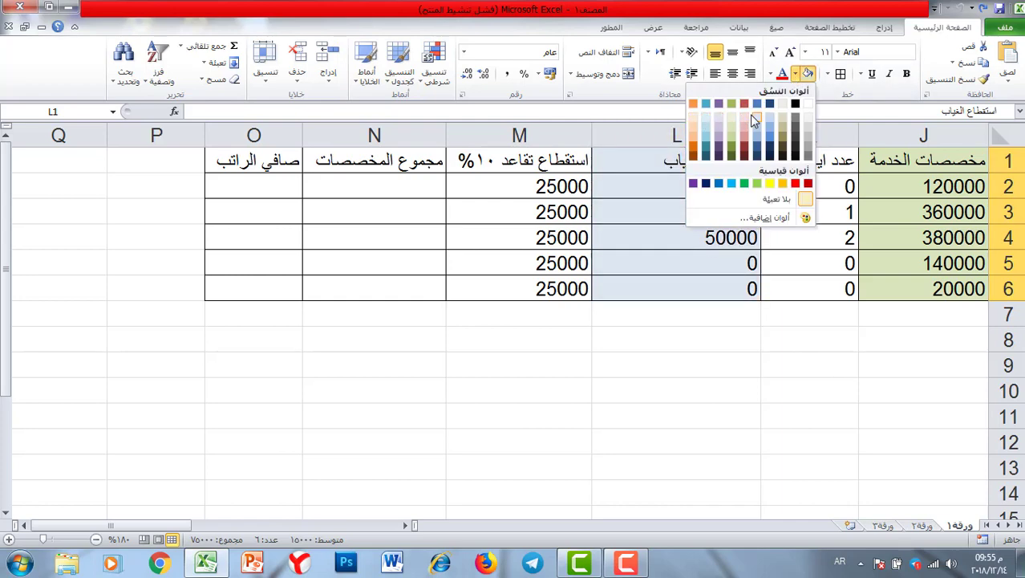
pyautogui.click(745, 118)
pyautogui.moveTo(517, 159); pyautogui.dragTo(508, 280)
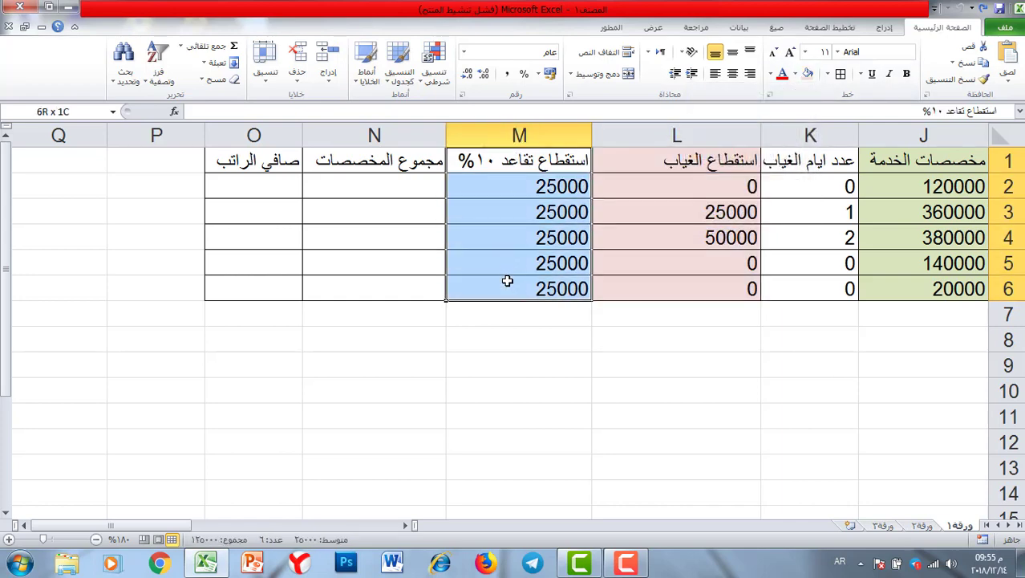
pyautogui.click(806, 74)
pyautogui.click(494, 391)
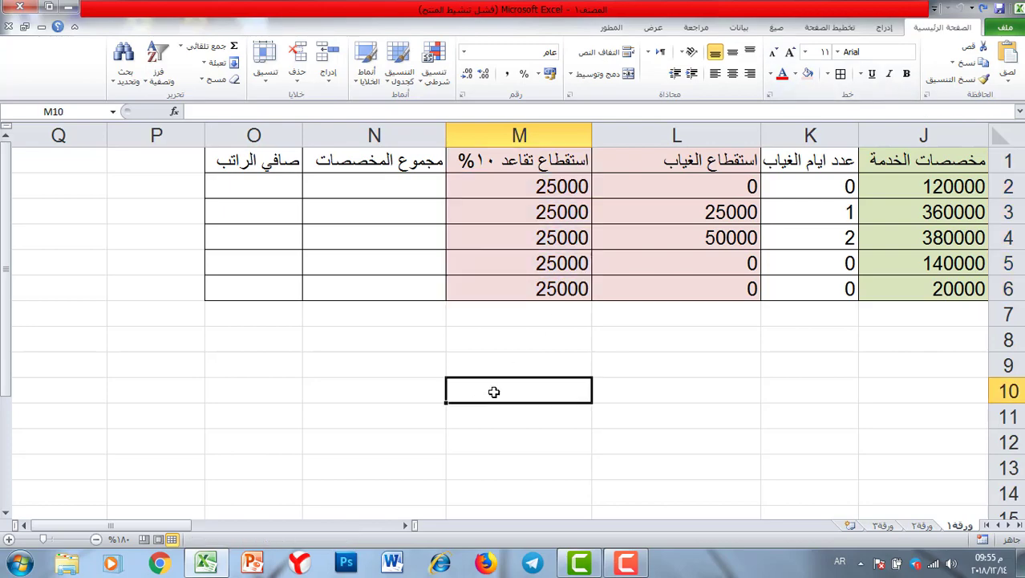
# Total the allowances and base salary for the first employee in N2 with the formula =J2+G2+E2+C2
pyautogui.moveTo(32, 525); pyautogui.dragTo(241, 539)
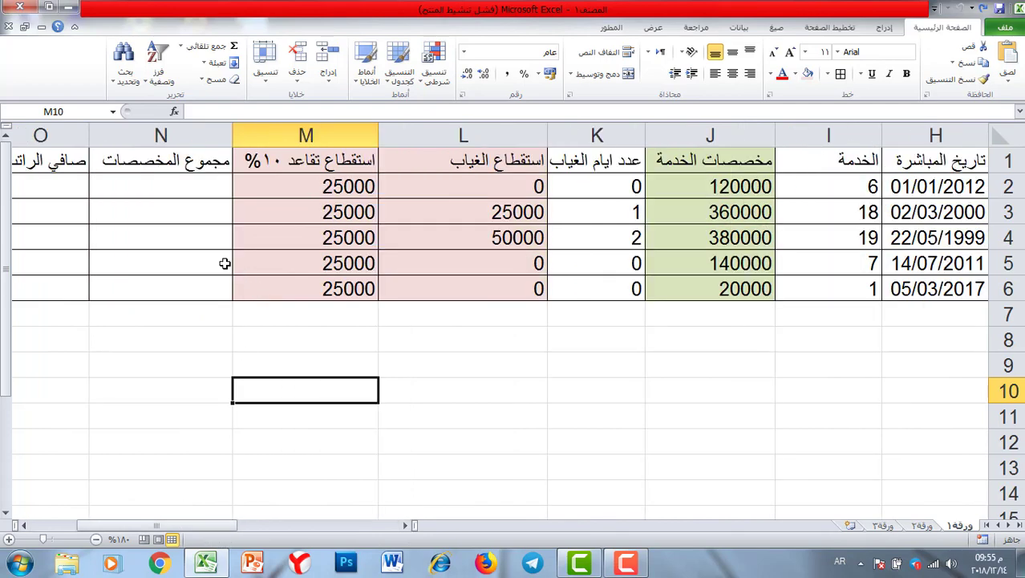
pyautogui.click(181, 181)
pyautogui.write('=')
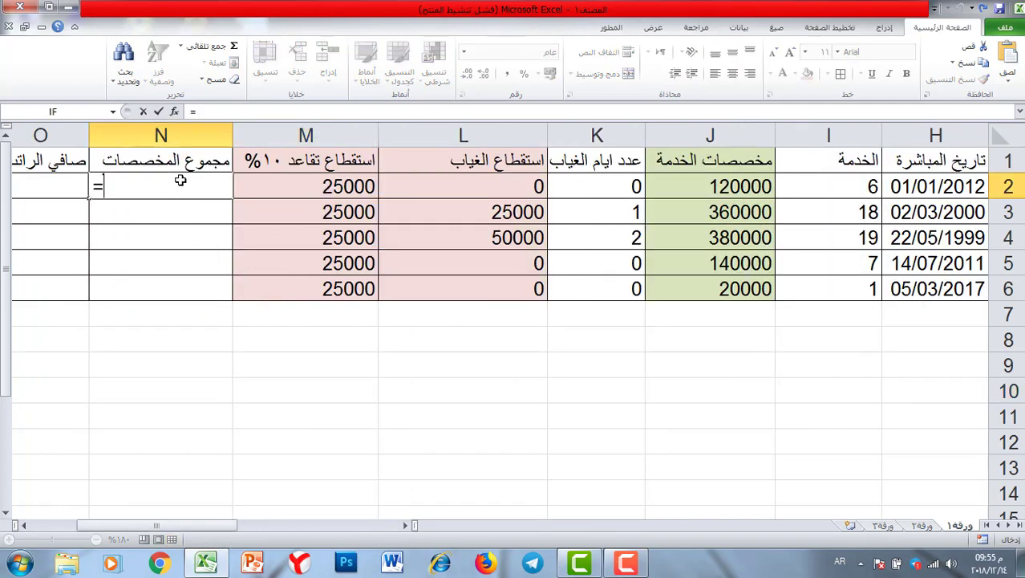
pyautogui.click(695, 188)
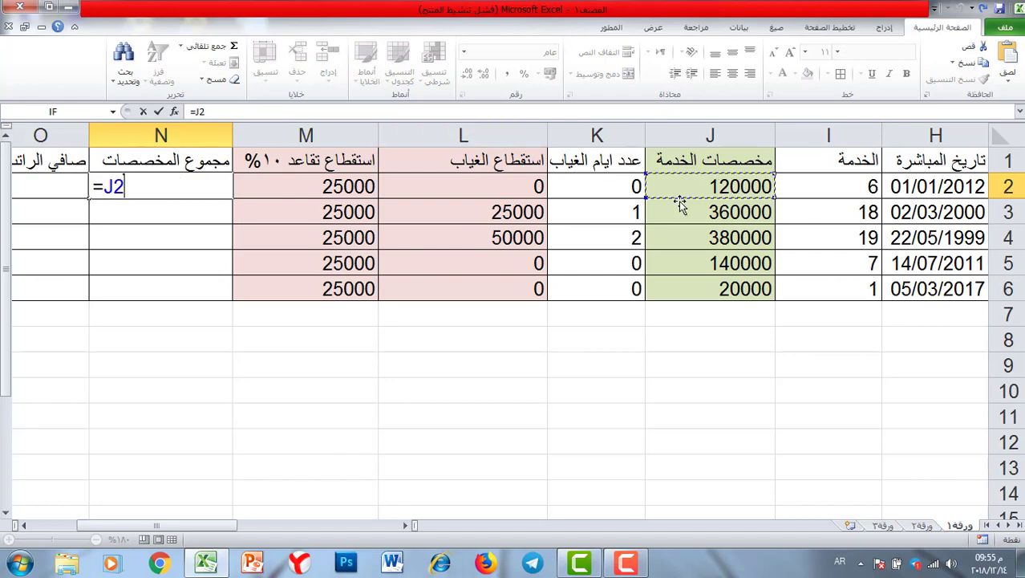
pyautogui.click(408, 525)
pyautogui.click(407, 525)
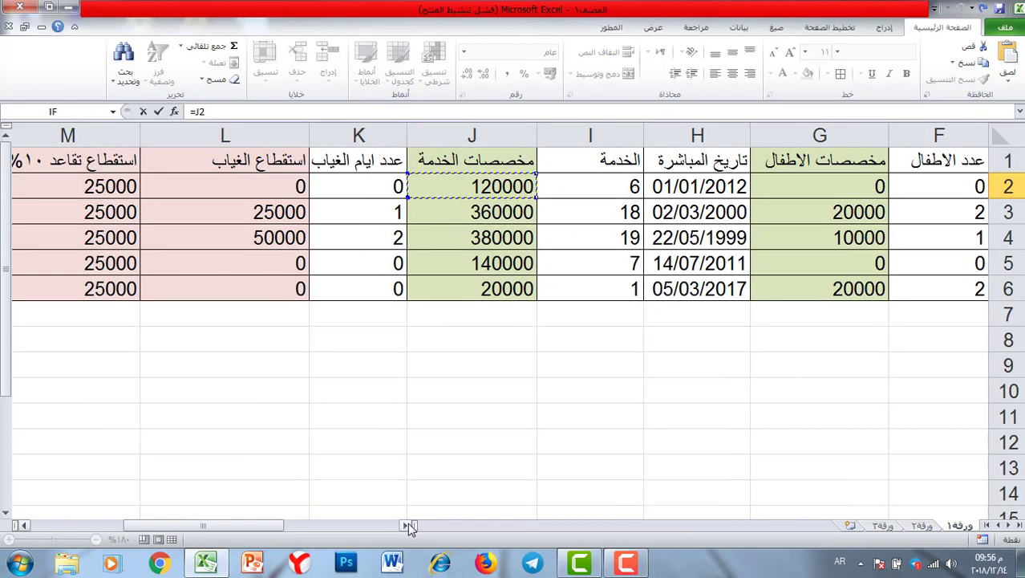
pyautogui.write('+')
pyautogui.click(834, 184)
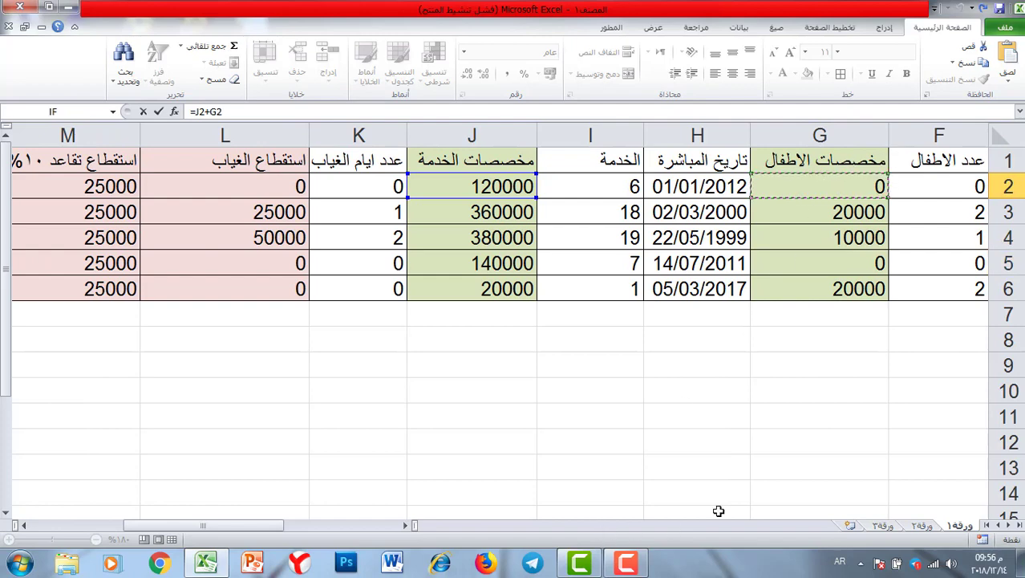
pyautogui.click(408, 525)
pyautogui.click(408, 525)
pyautogui.click(407, 525)
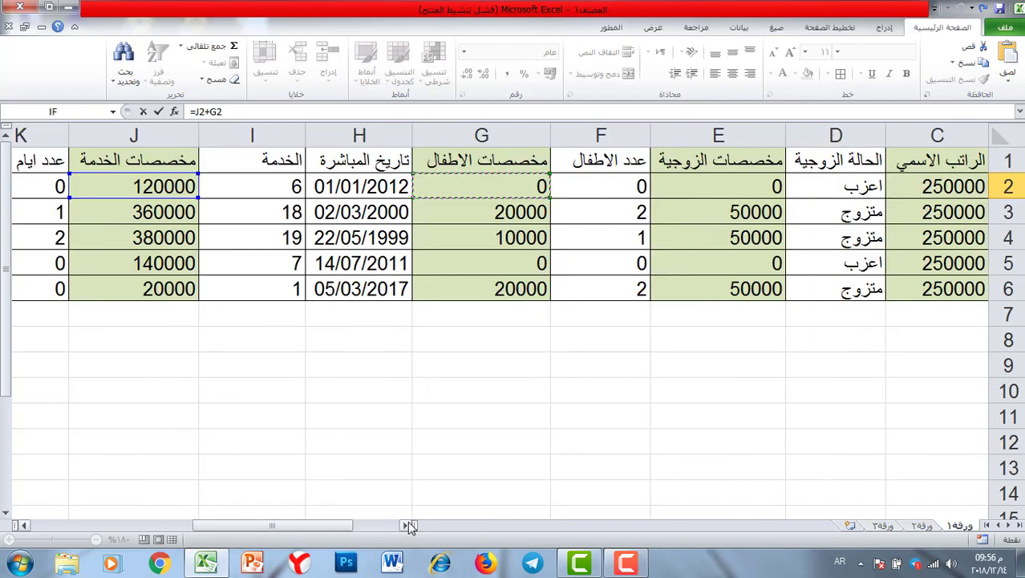
pyautogui.write('+')
pyautogui.click(757, 186)
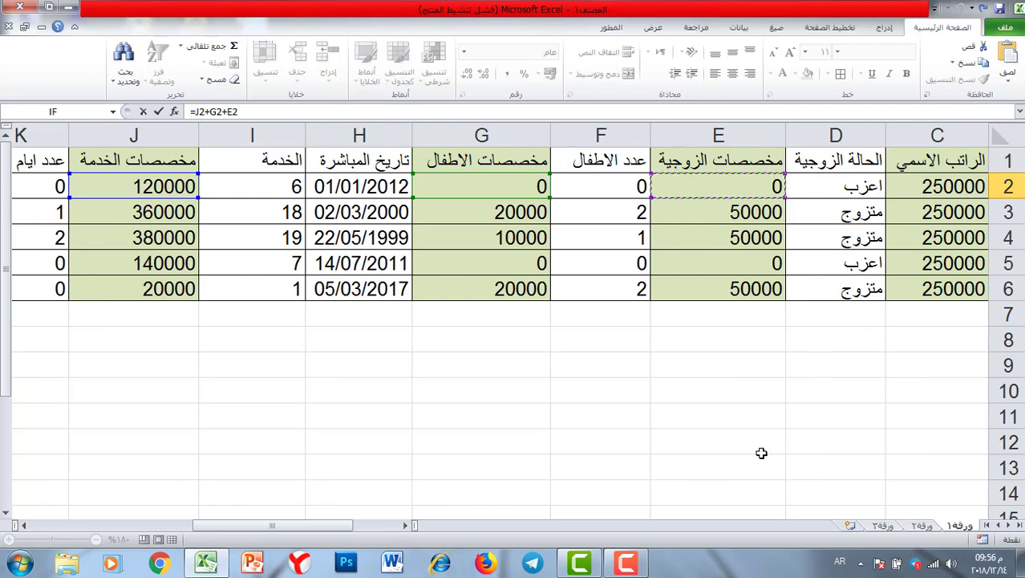
pyautogui.write('+')
pyautogui.click(940, 191)
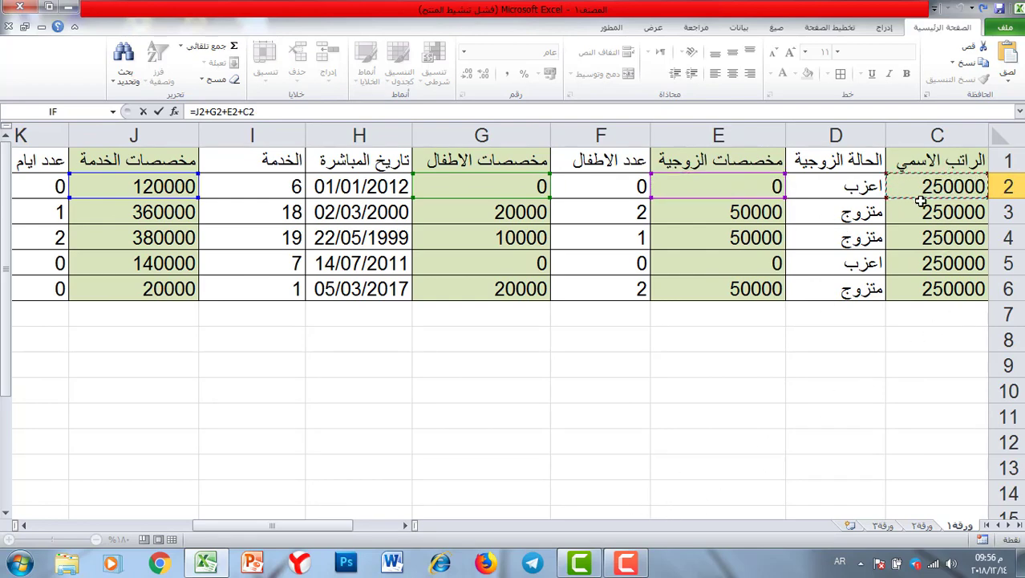
pyautogui.press('Return')
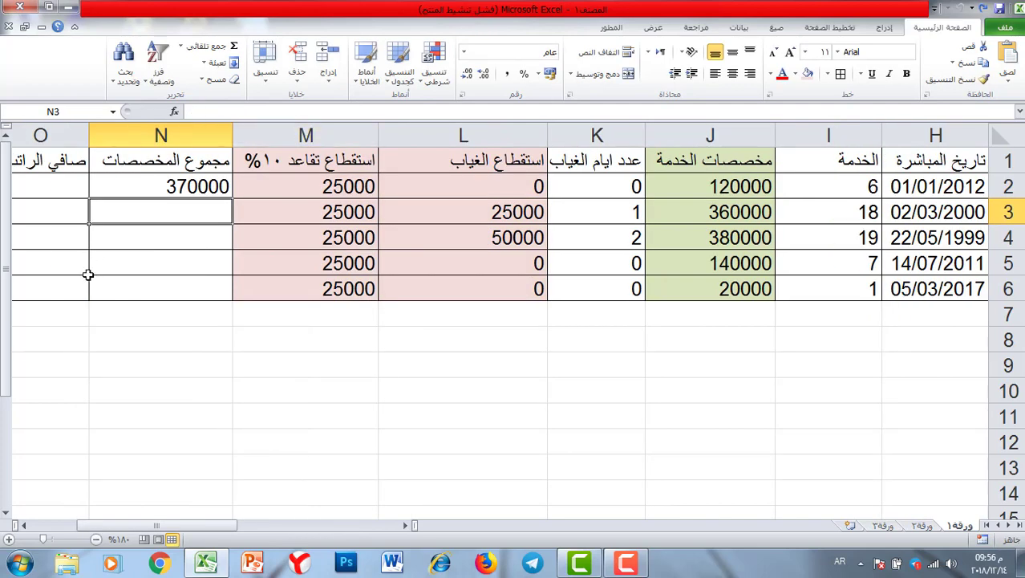
# Fill the allowances total formula from N2 down to N6
pyautogui.click(170, 185)
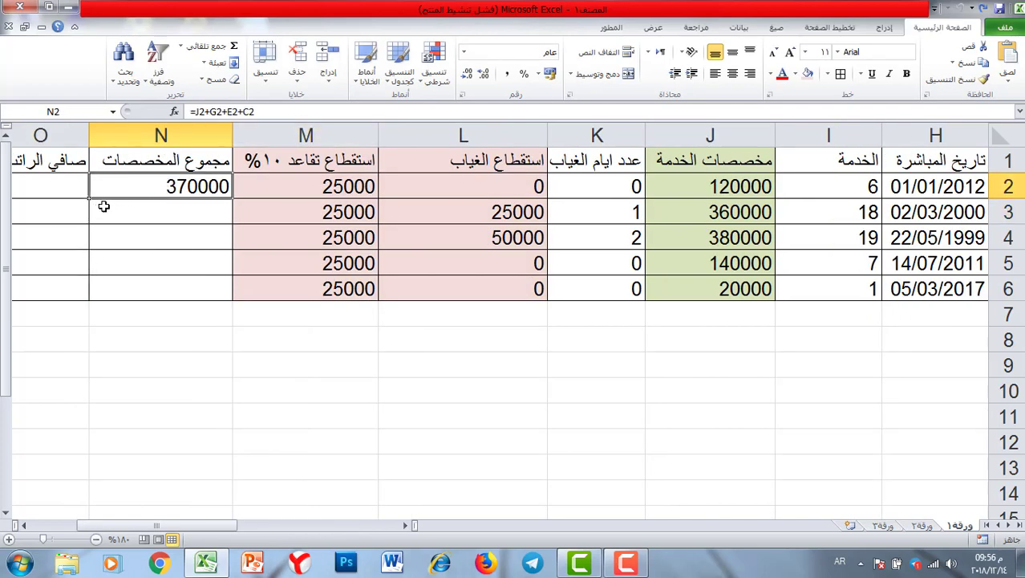
pyautogui.moveTo(90, 198); pyautogui.dragTo(124, 303)
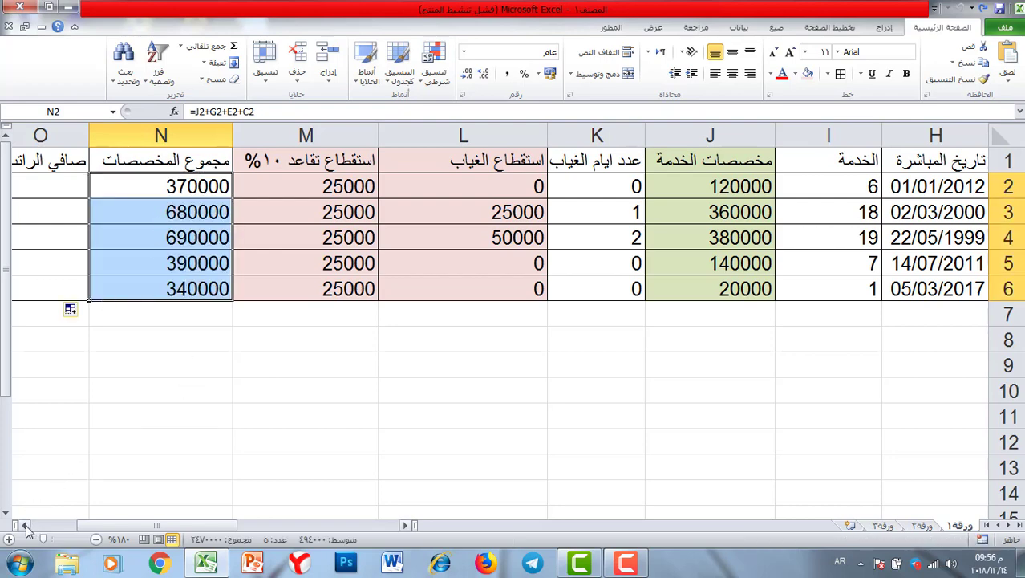
pyautogui.hotkey('ctrl', 'z')
pyautogui.moveTo(90, 199); pyautogui.dragTo(92, 297)
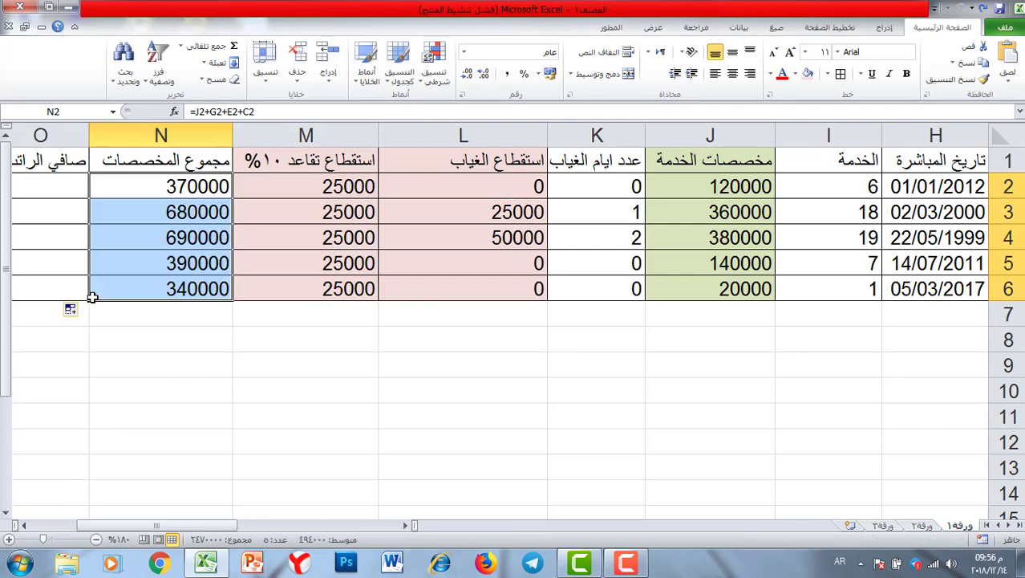
# Shade the مجموع المخصصات column, N1 to N6, with the light olive green fill
pyautogui.click(22, 525)
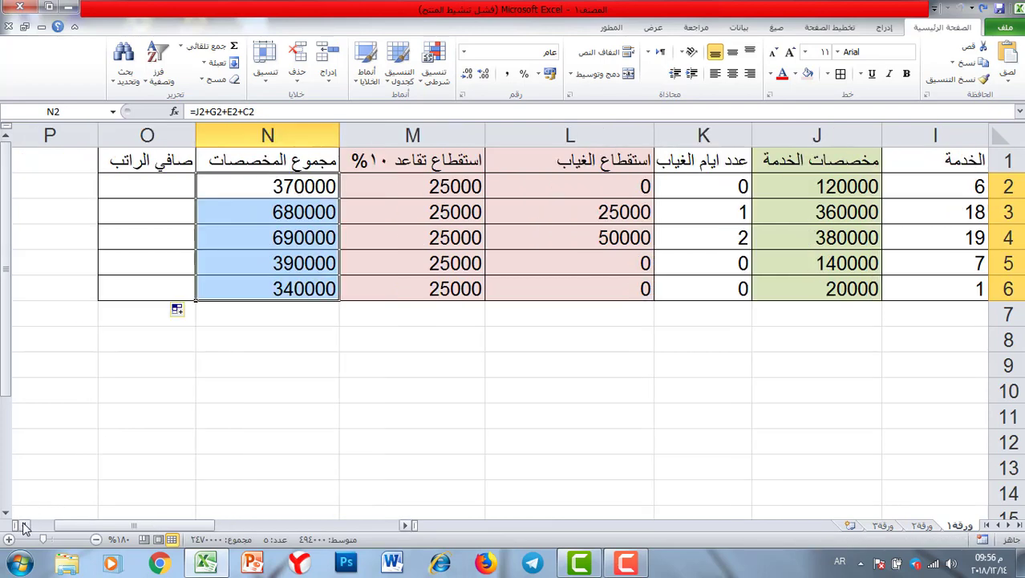
pyautogui.click(157, 185)
pyautogui.click(273, 184)
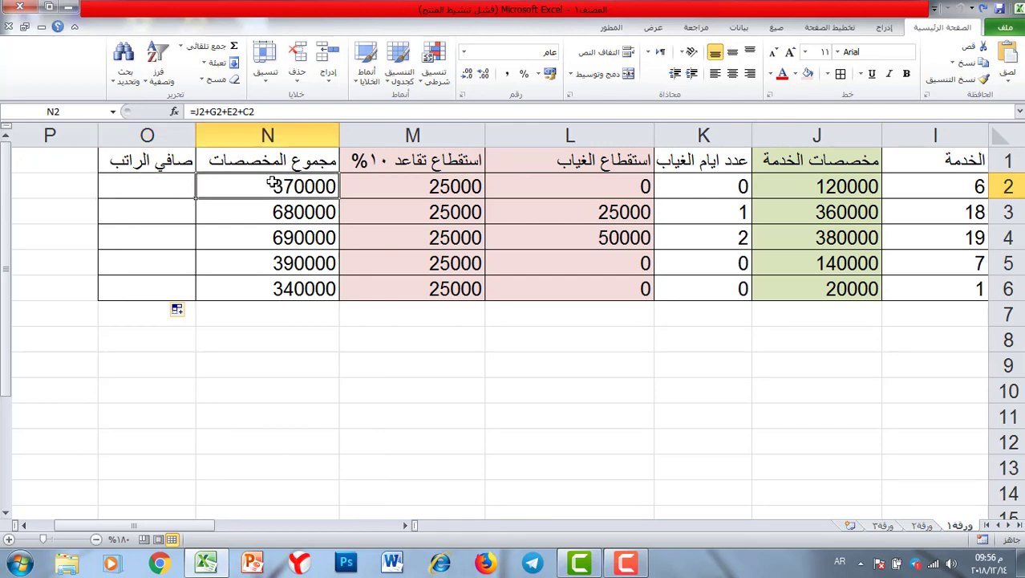
pyautogui.moveTo(273, 158); pyautogui.dragTo(281, 289)
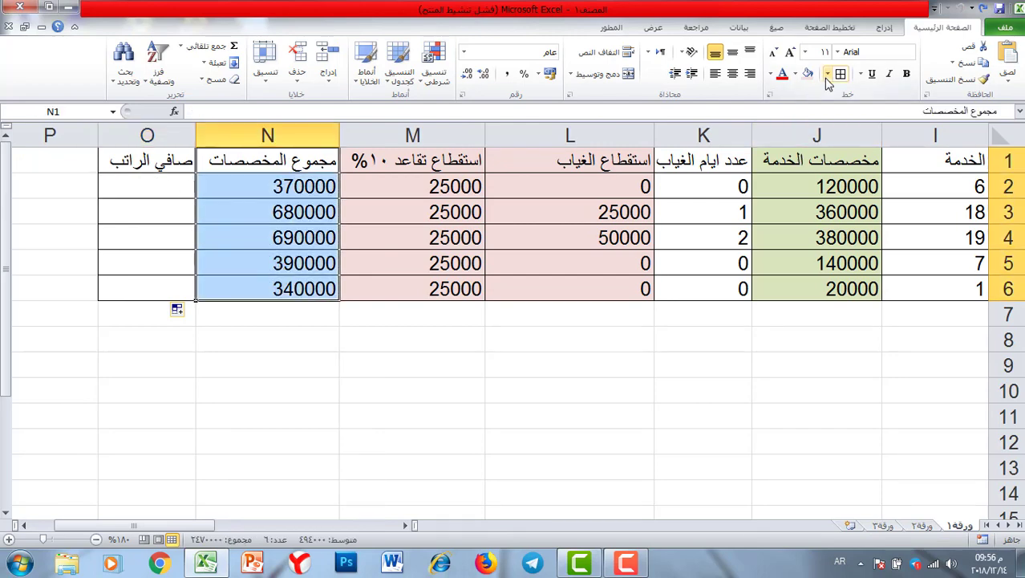
pyautogui.click(796, 74)
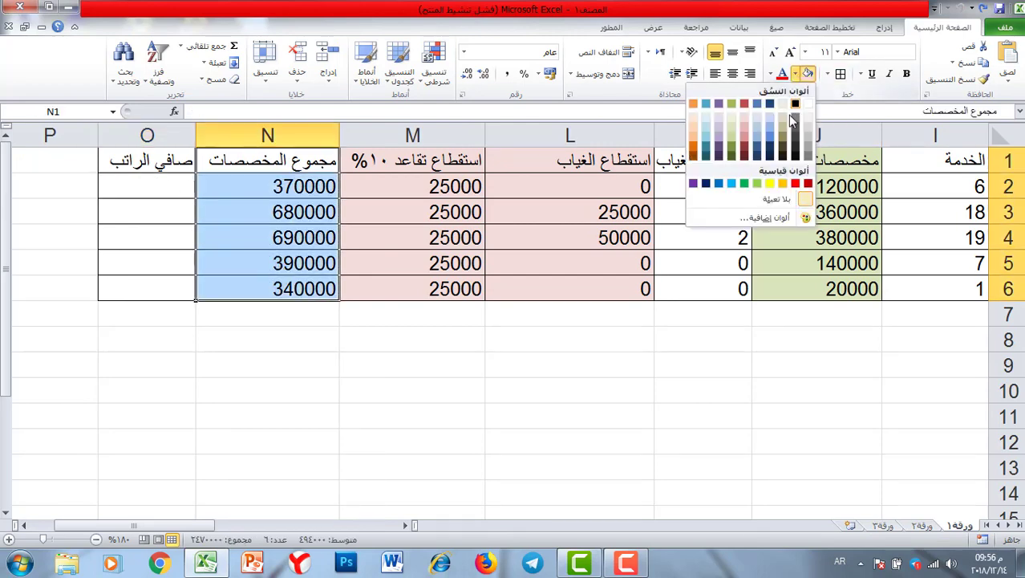
pyautogui.click(731, 123)
# Calculate the net salary in O2 with =N2-M2-L2 and fill the formula down to O6
pyautogui.click(172, 180)
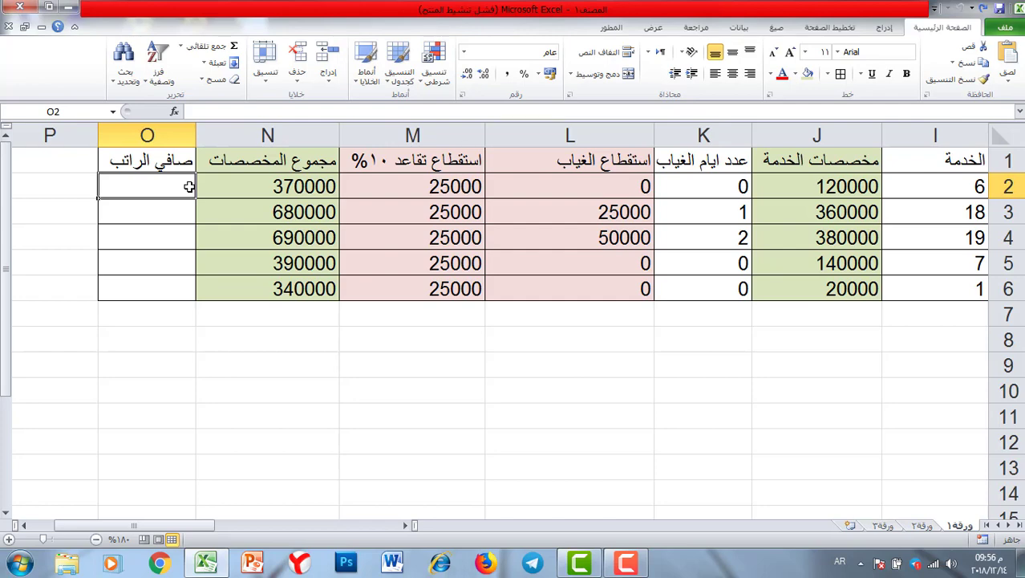
pyautogui.write('=')
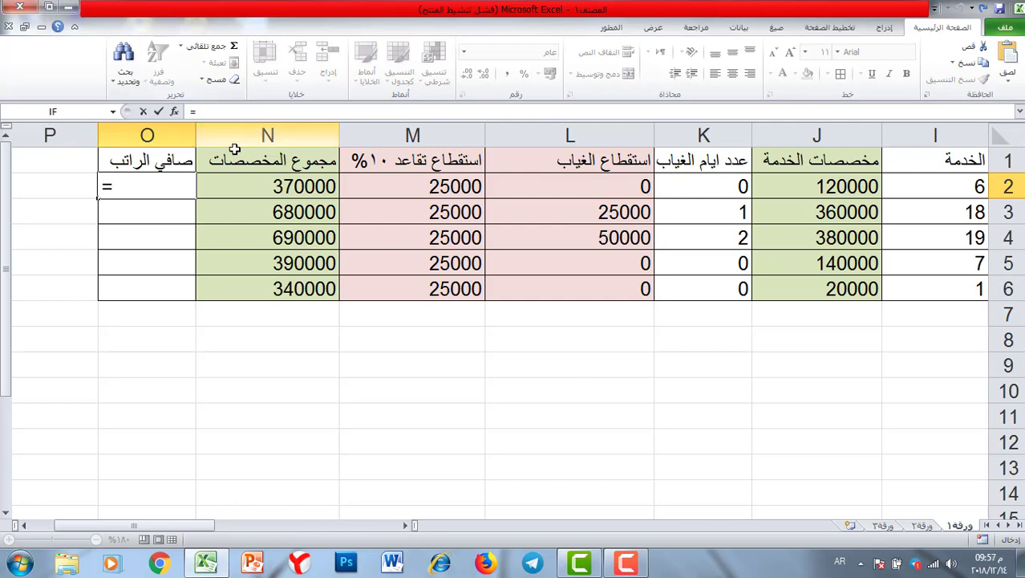
pyautogui.click(263, 186)
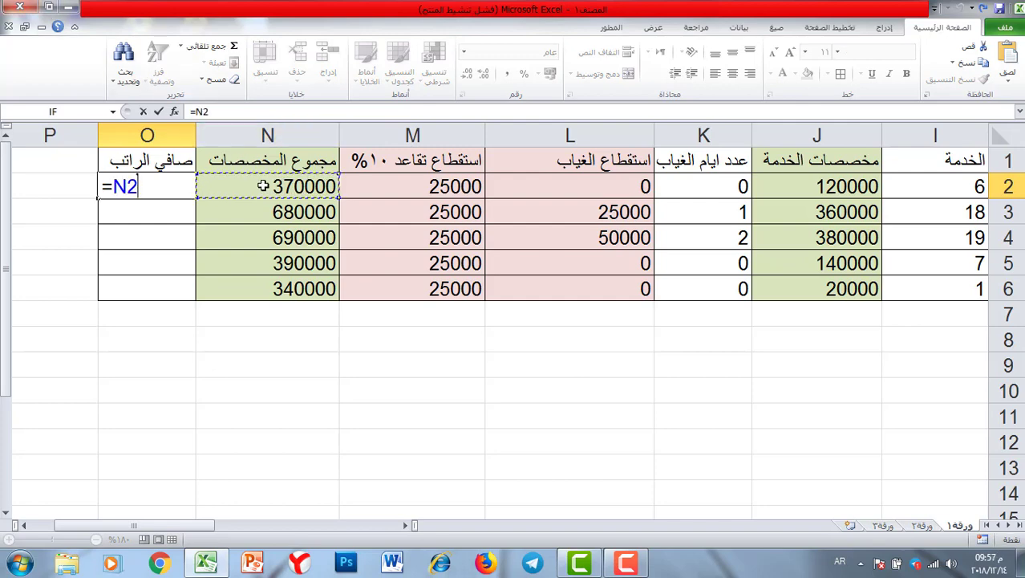
pyautogui.write('-')
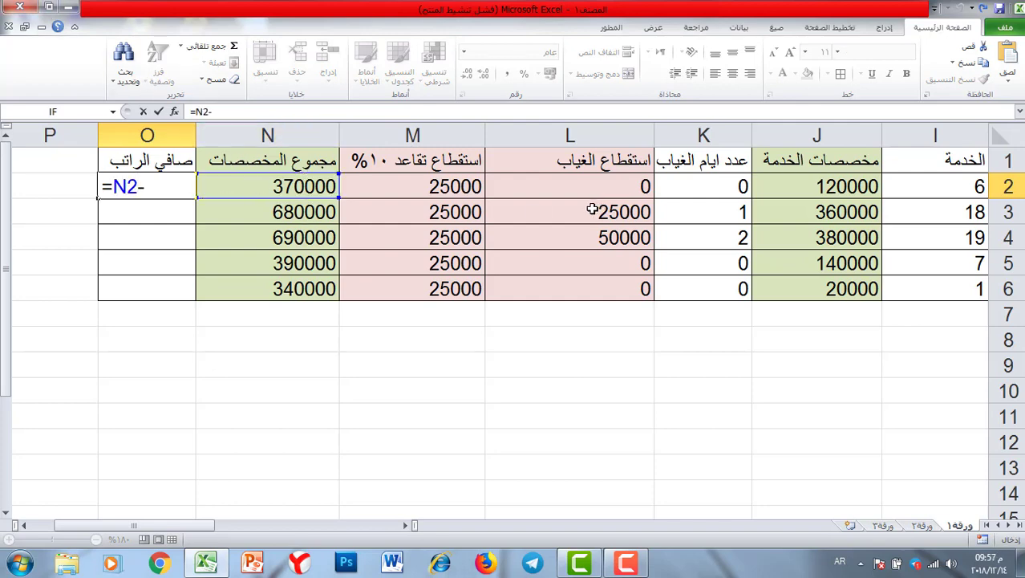
pyautogui.click(444, 184)
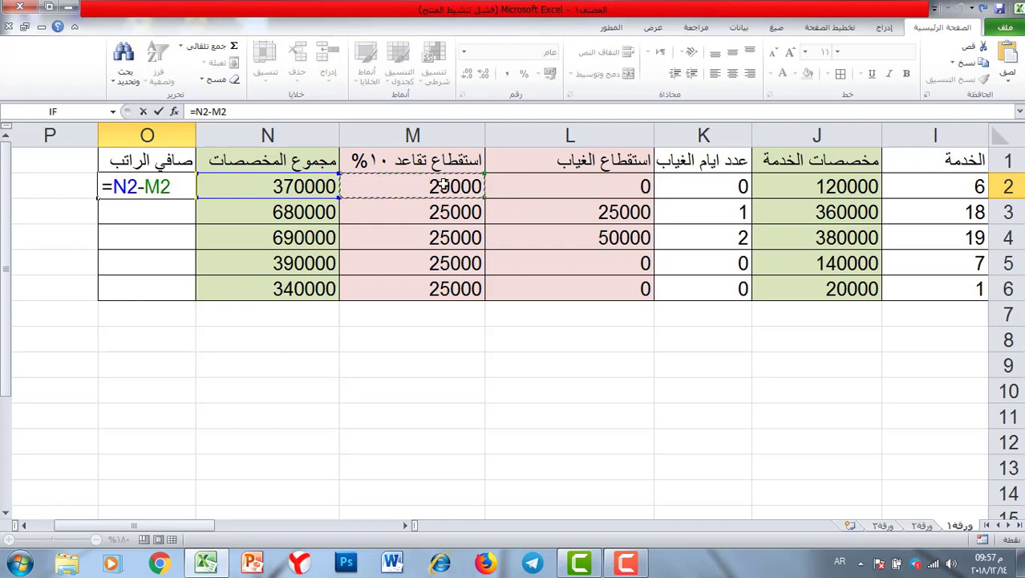
pyautogui.write('-')
pyautogui.click(631, 185)
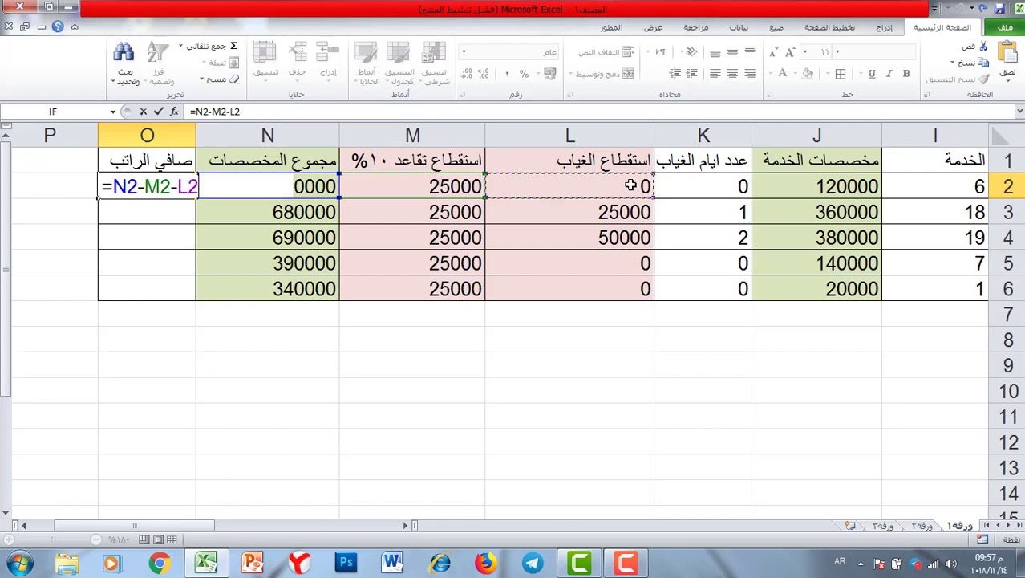
pyautogui.press('Return')
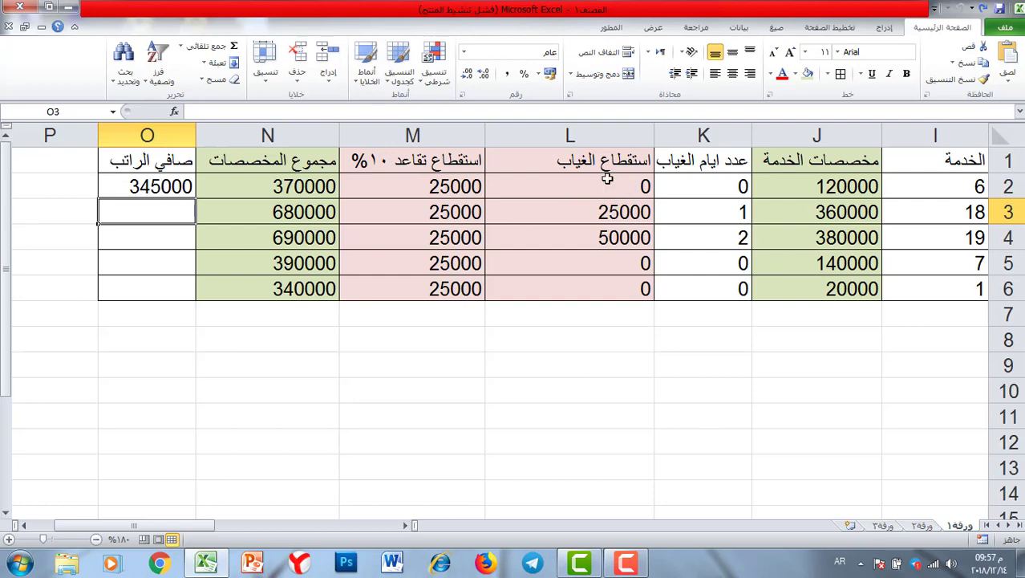
pyautogui.click(114, 190)
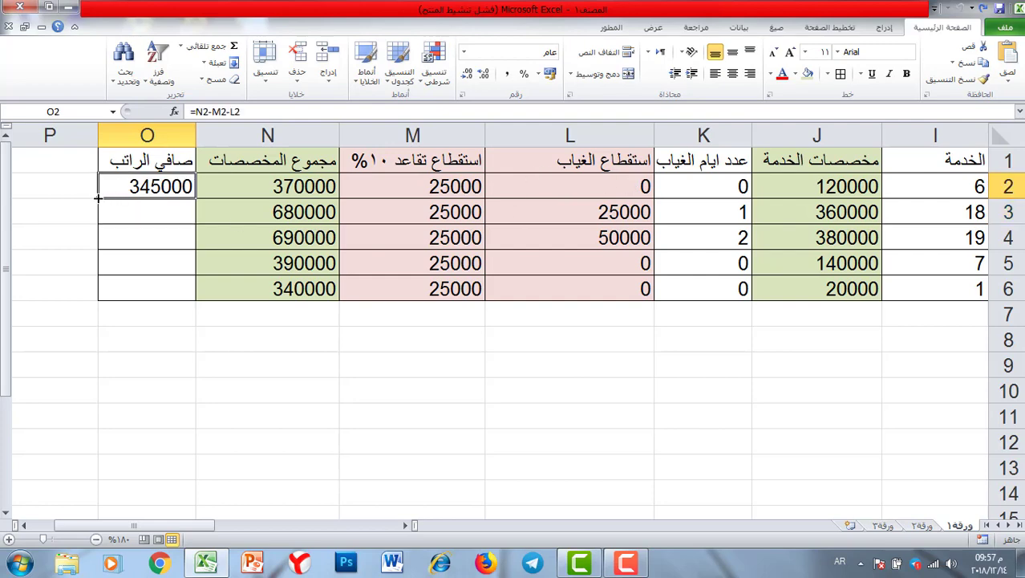
pyautogui.moveTo(97, 199); pyautogui.dragTo(110, 292)
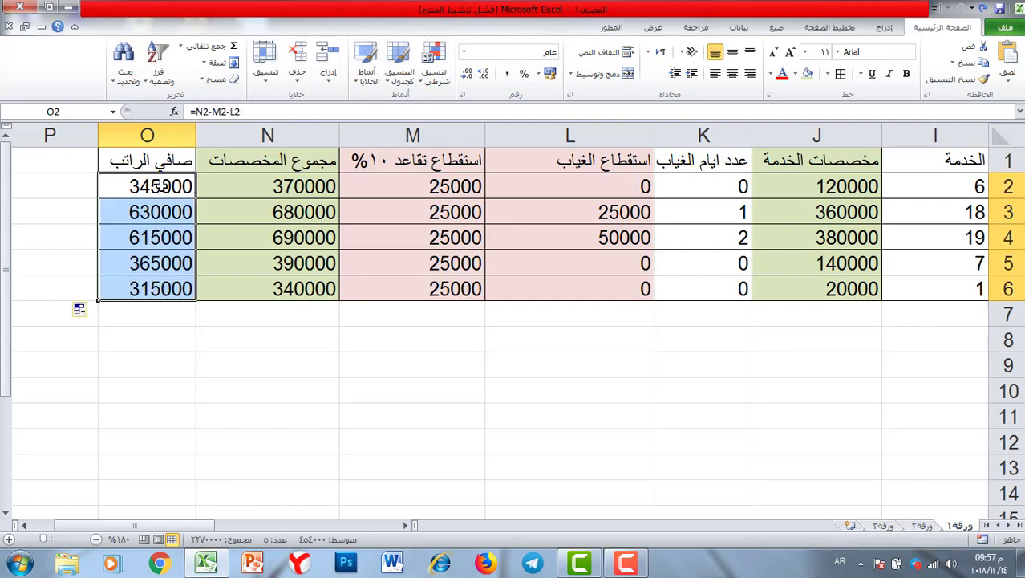
# Apply the same light olive green fill to the صافي الراتب column, O1 to O6
pyautogui.moveTo(160, 160); pyautogui.dragTo(160, 288)
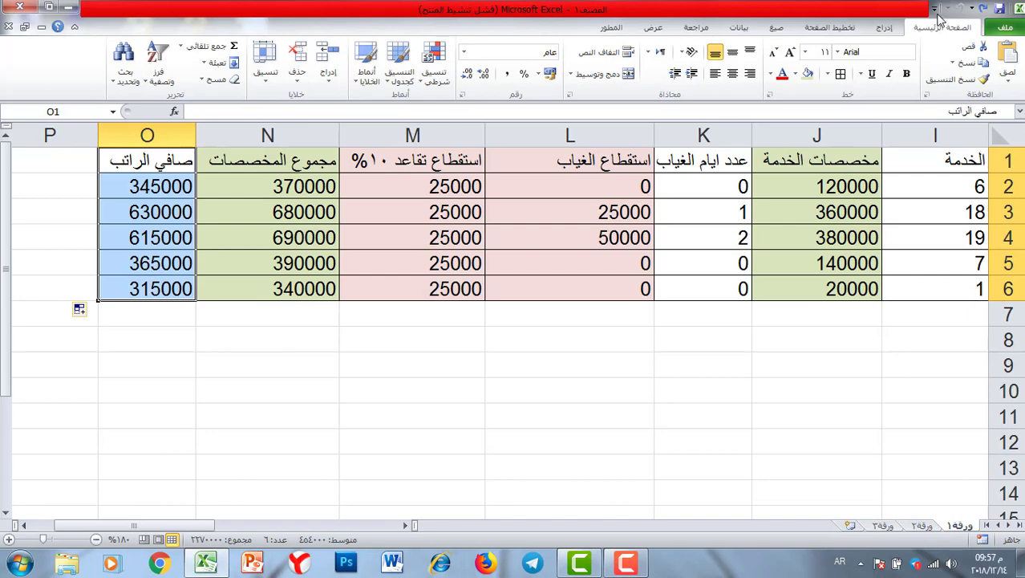
pyautogui.click(807, 72)
pyautogui.moveTo(167, 528); pyautogui.dragTo(365, 543)
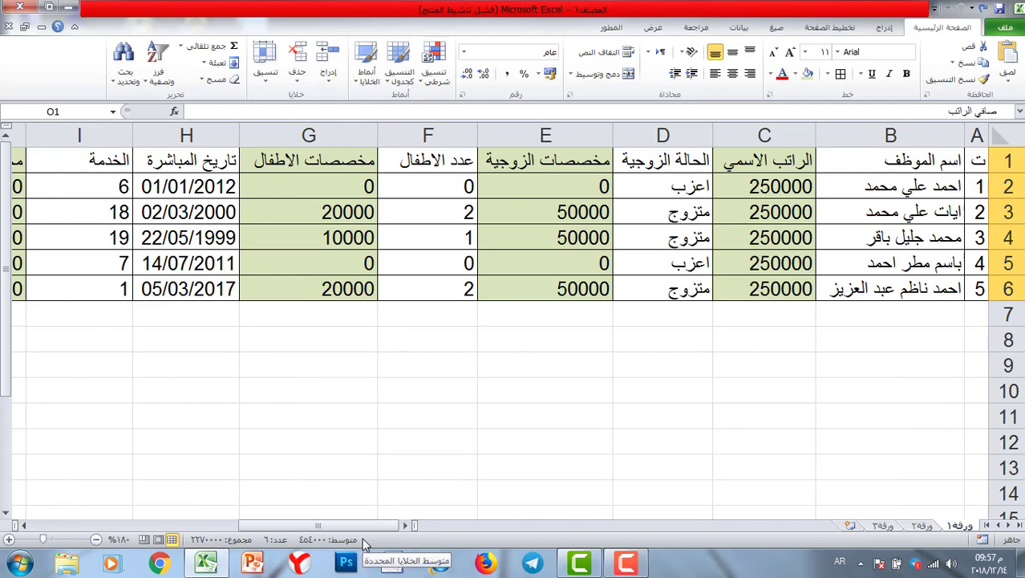